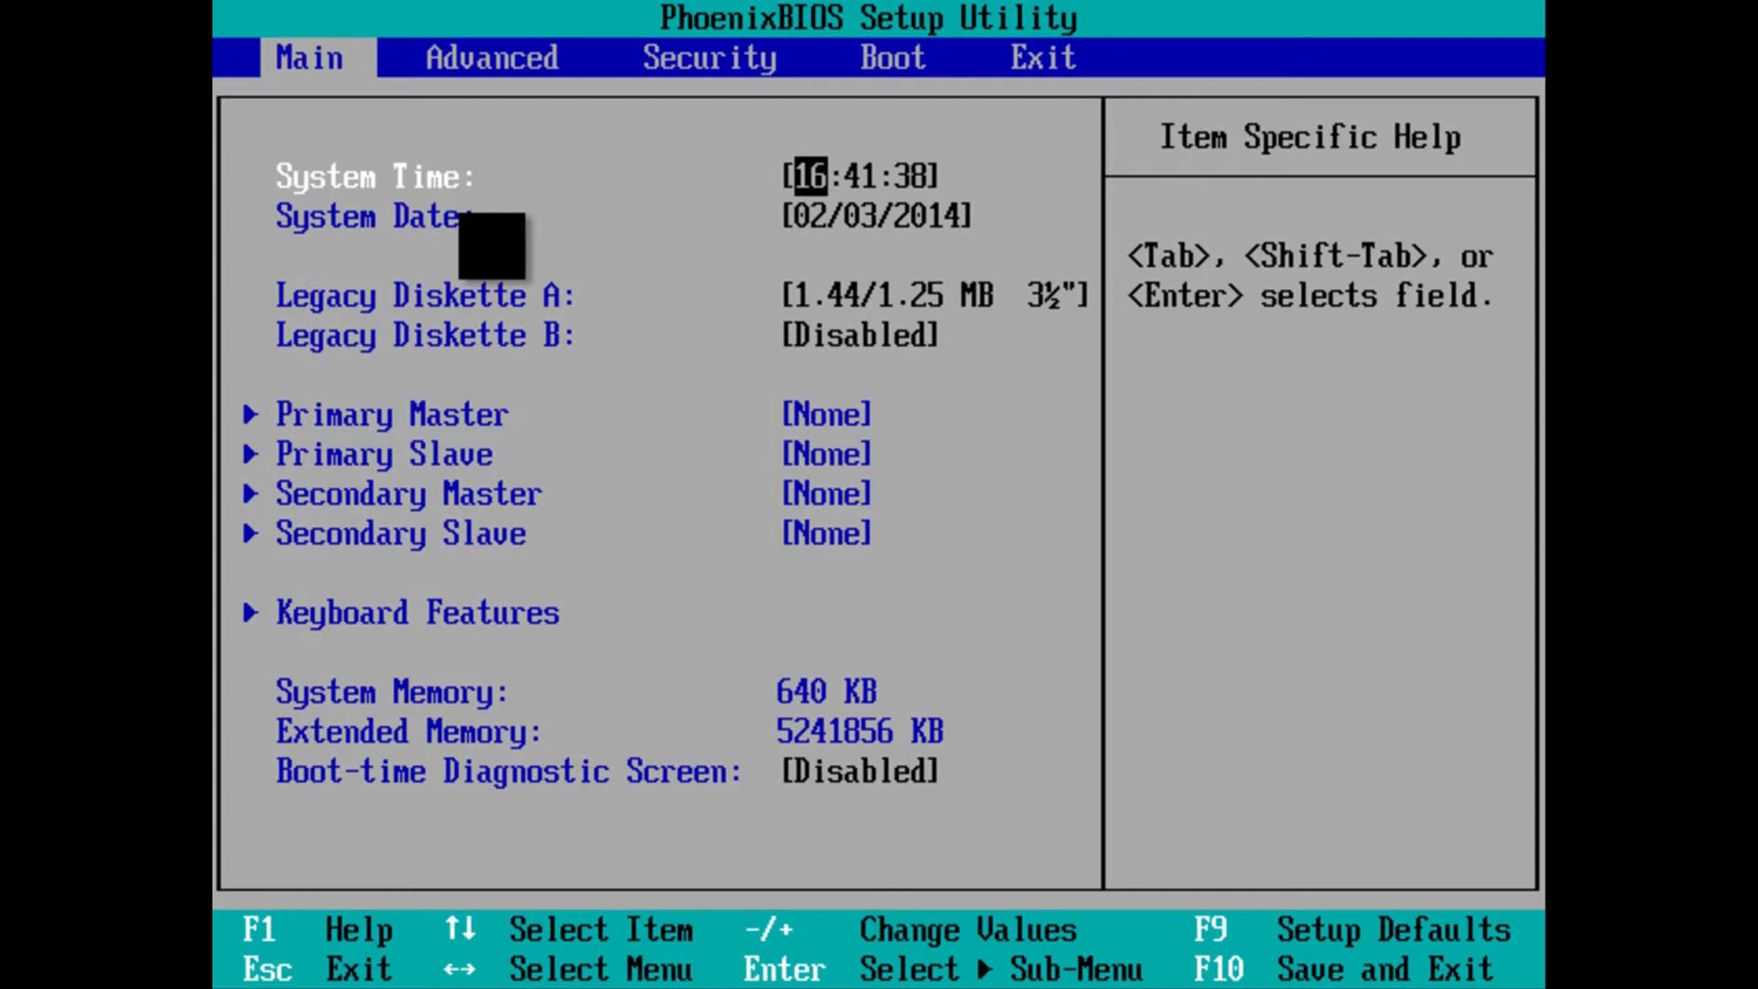
Look through the BIOS setup pages from Main to Exit, including the boot device order and the exit options
key(Right)
key(Right)
key(Right)
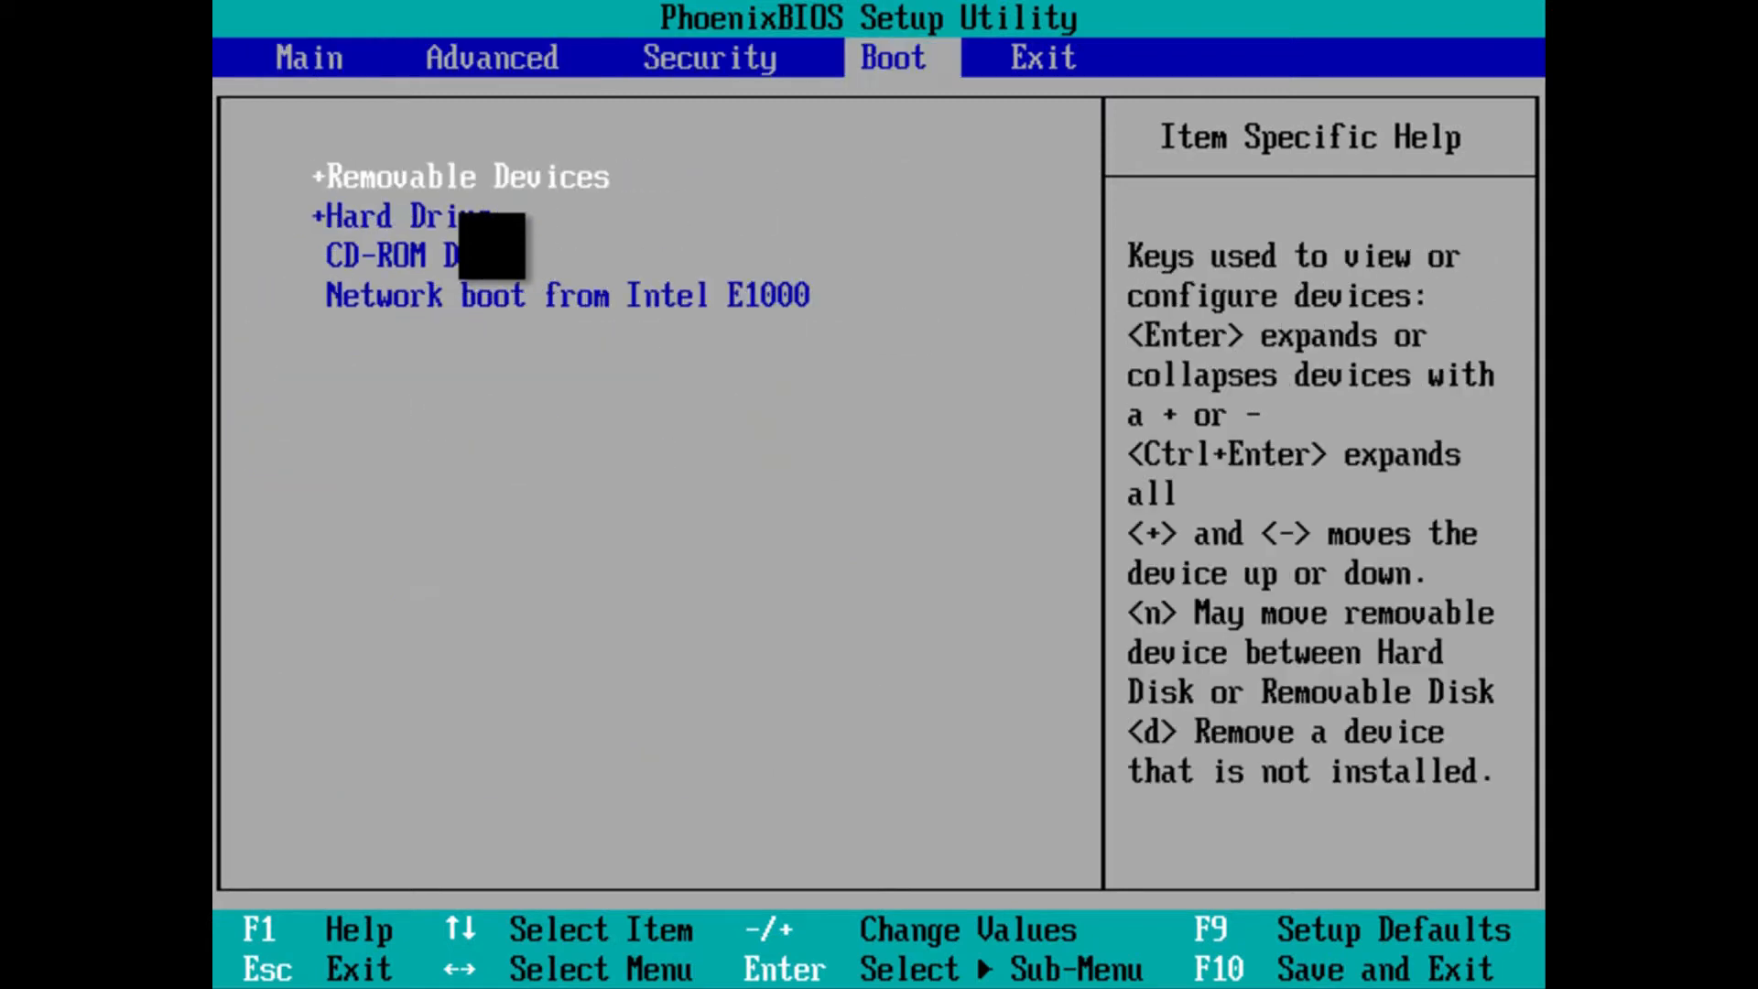
key(Left)
key(Left)
key(Left)
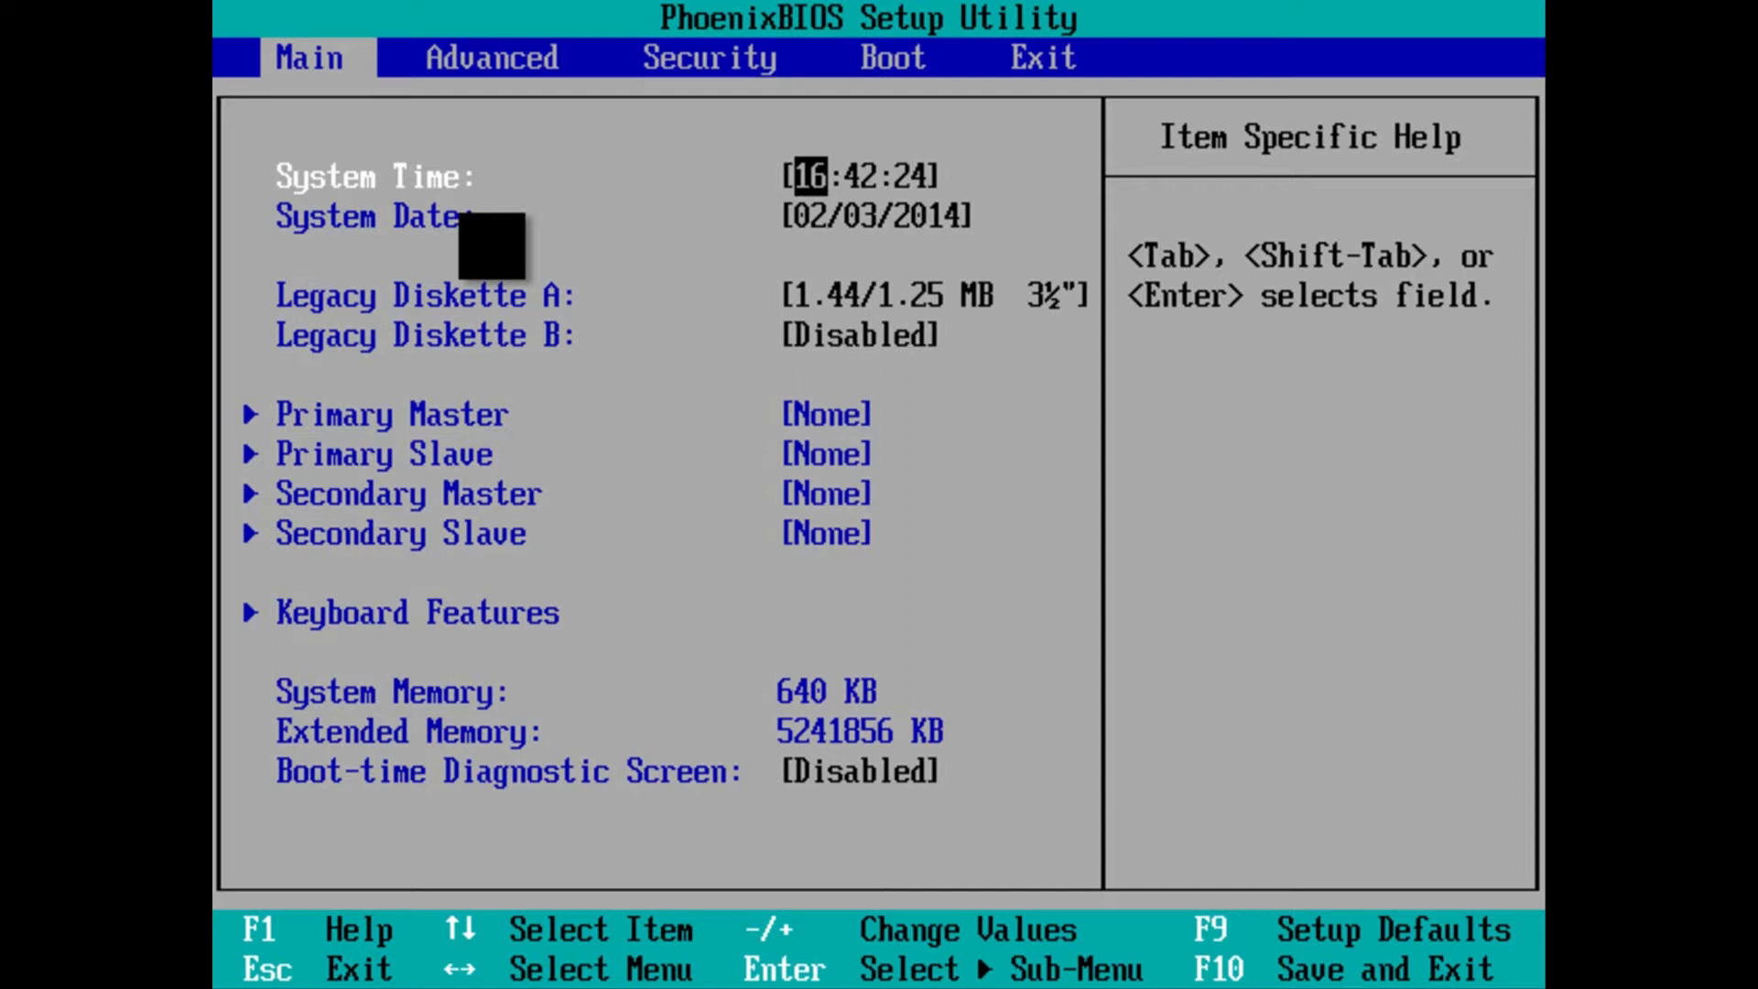
key(Right)
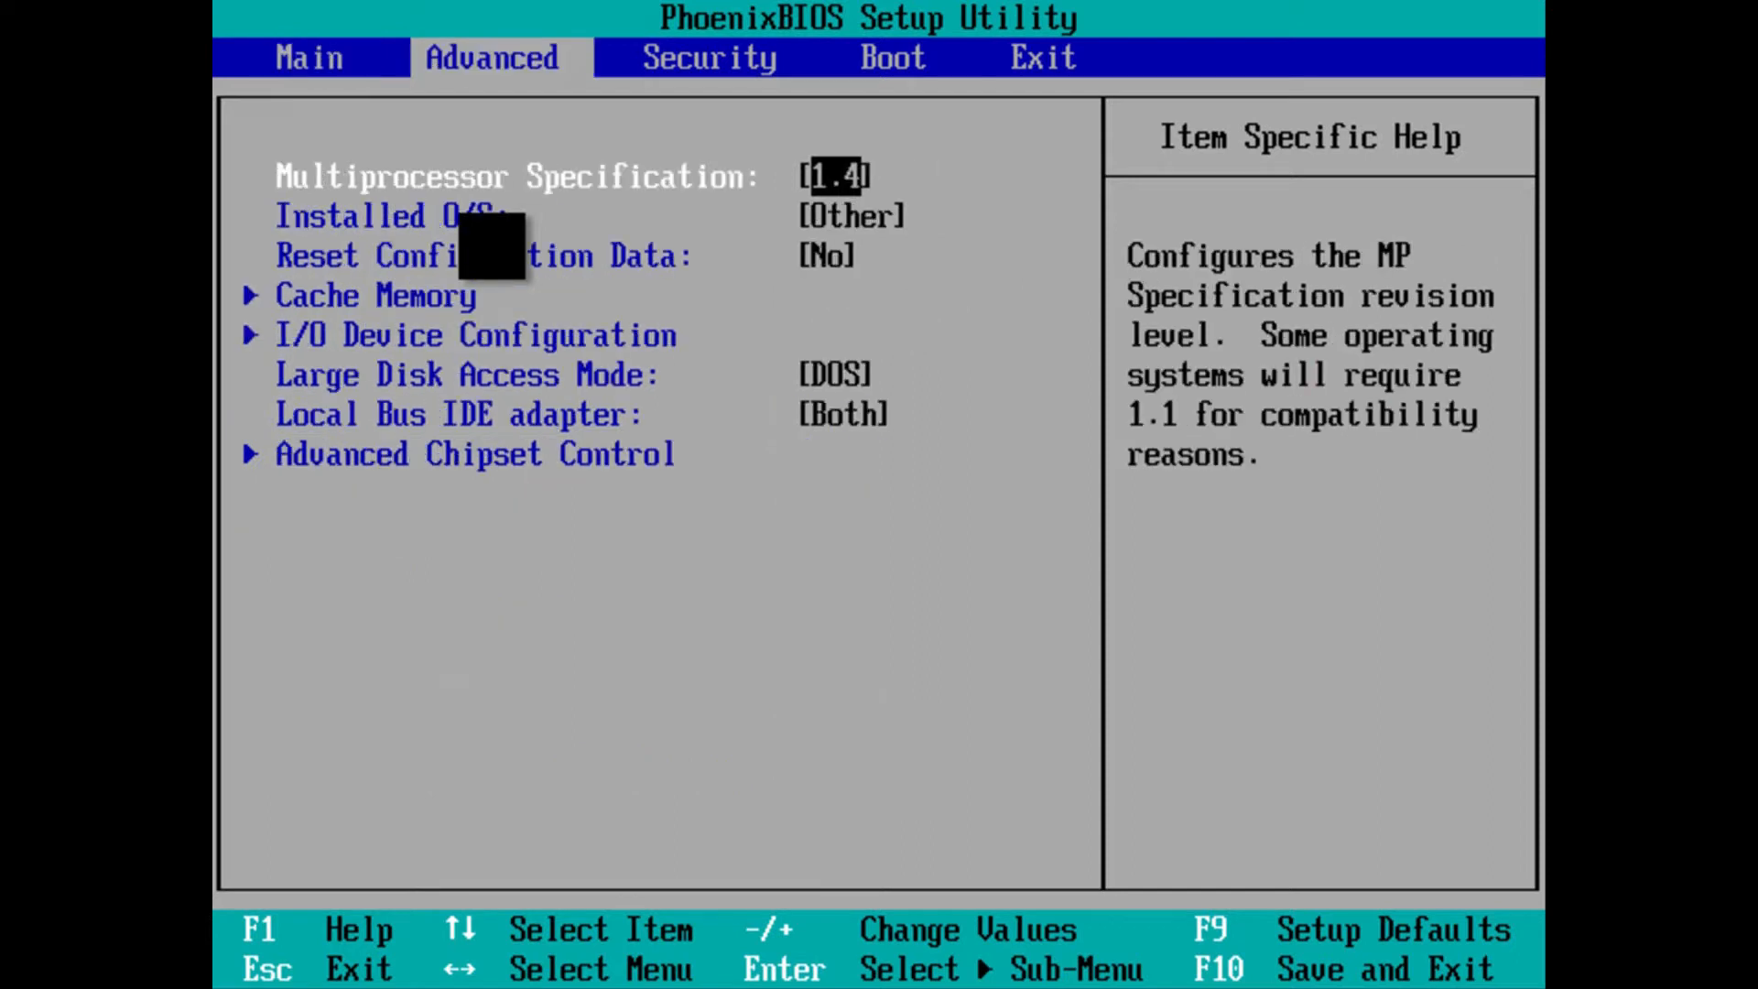
key(Right)
key(Right)
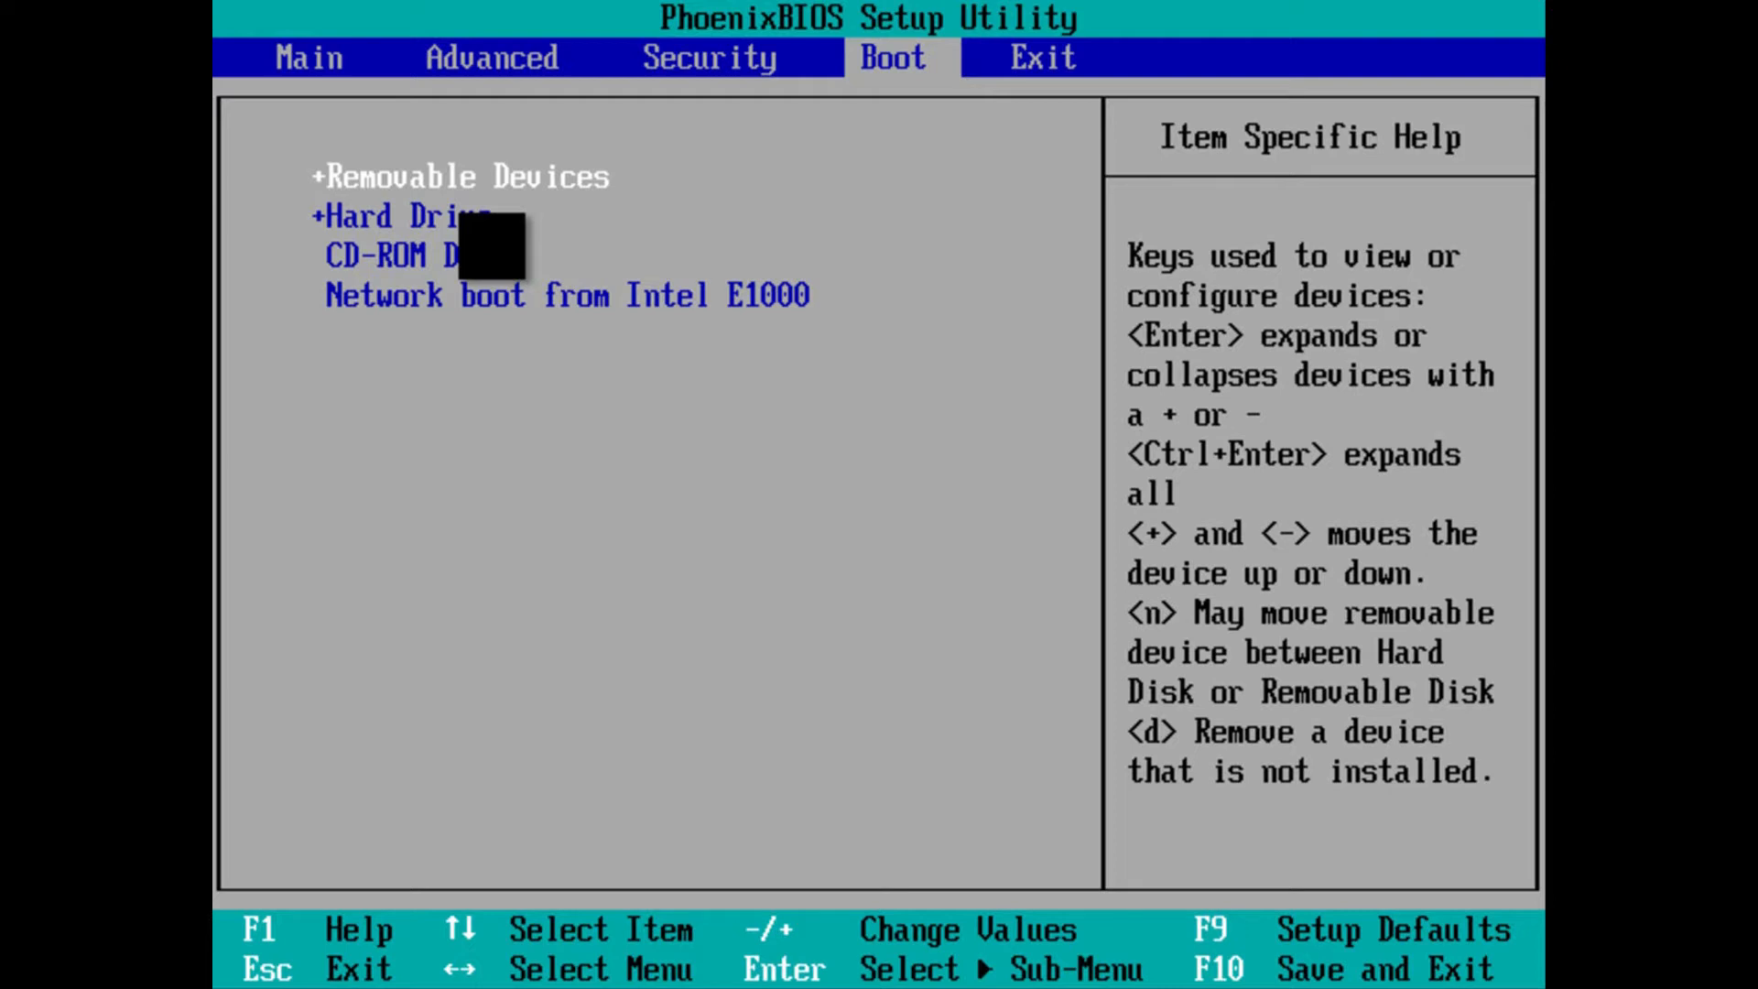
key(Right)
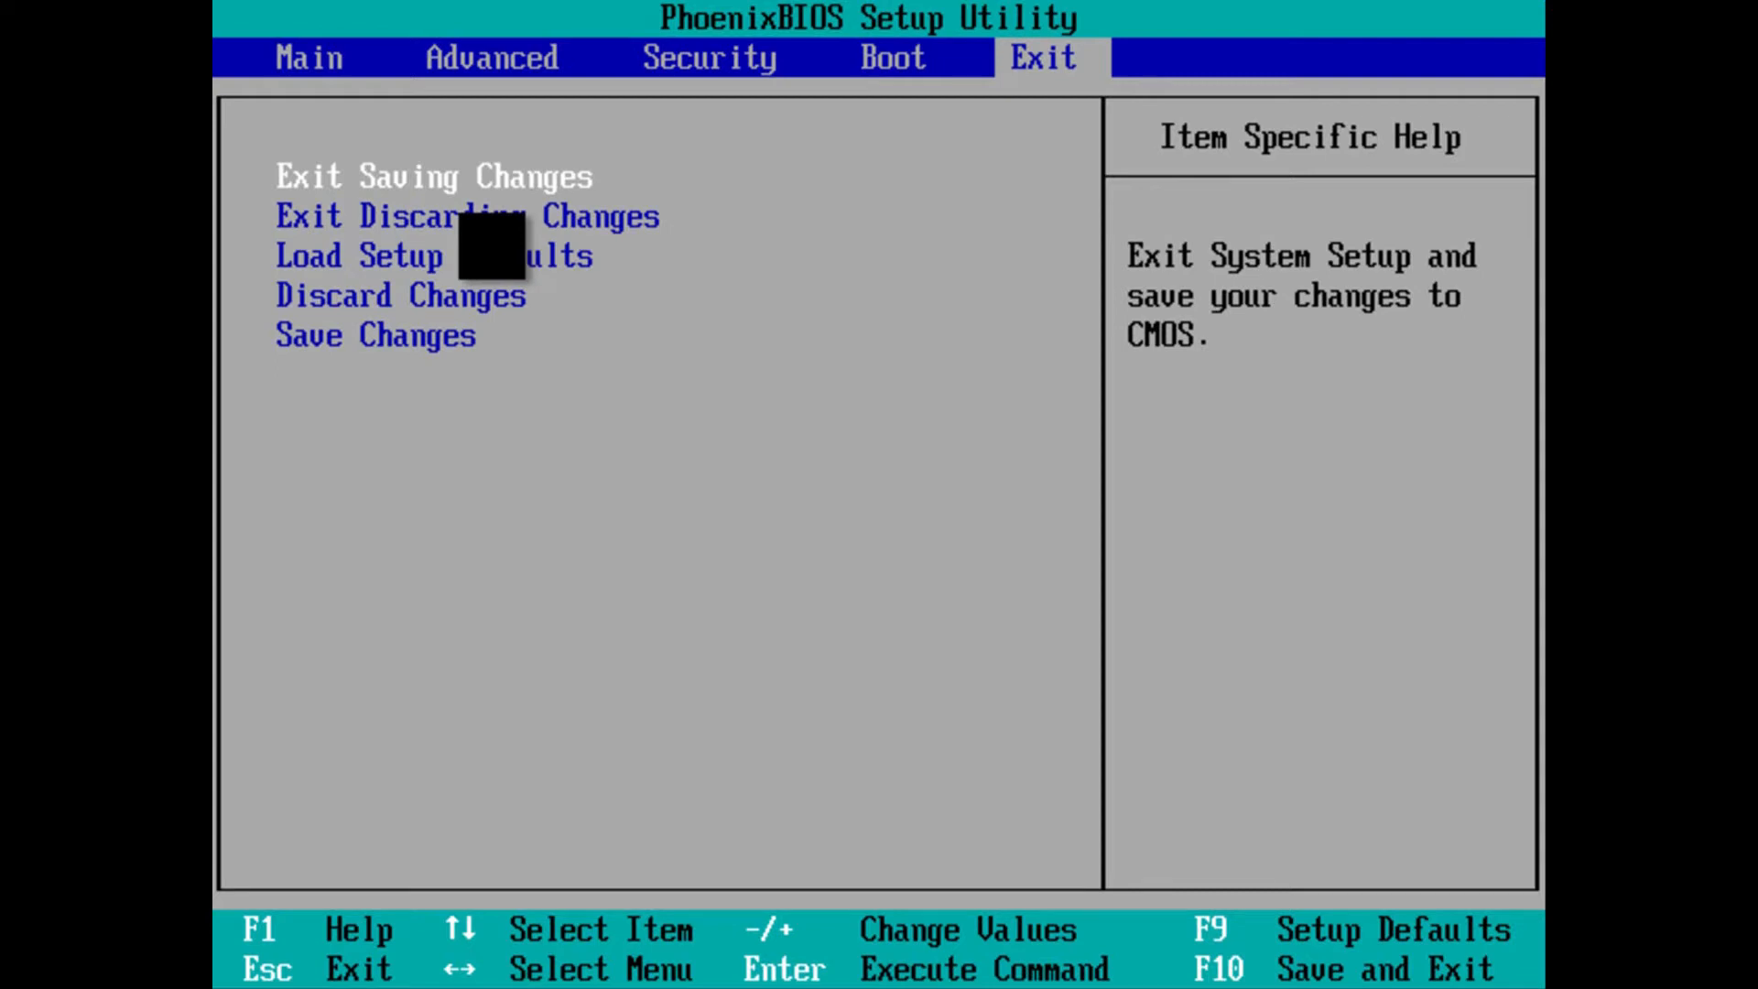
key(Down)
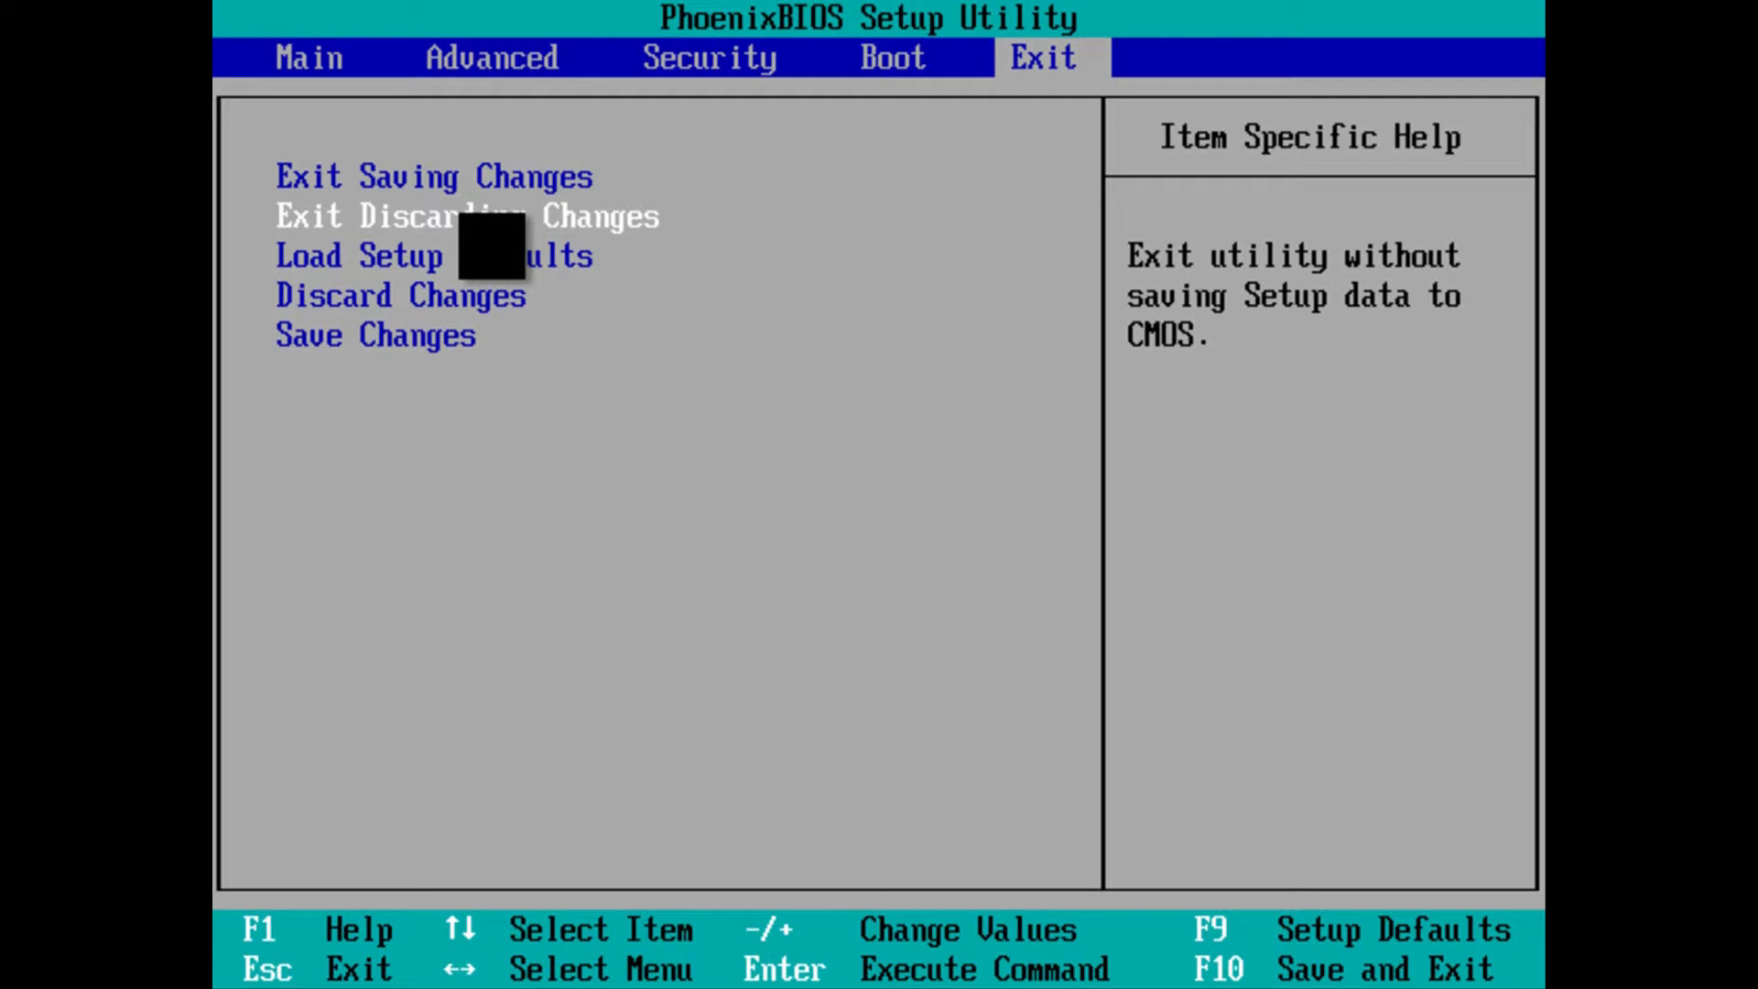
Move CD-ROM Drive to the first position in the BIOS boot order
key(Left)
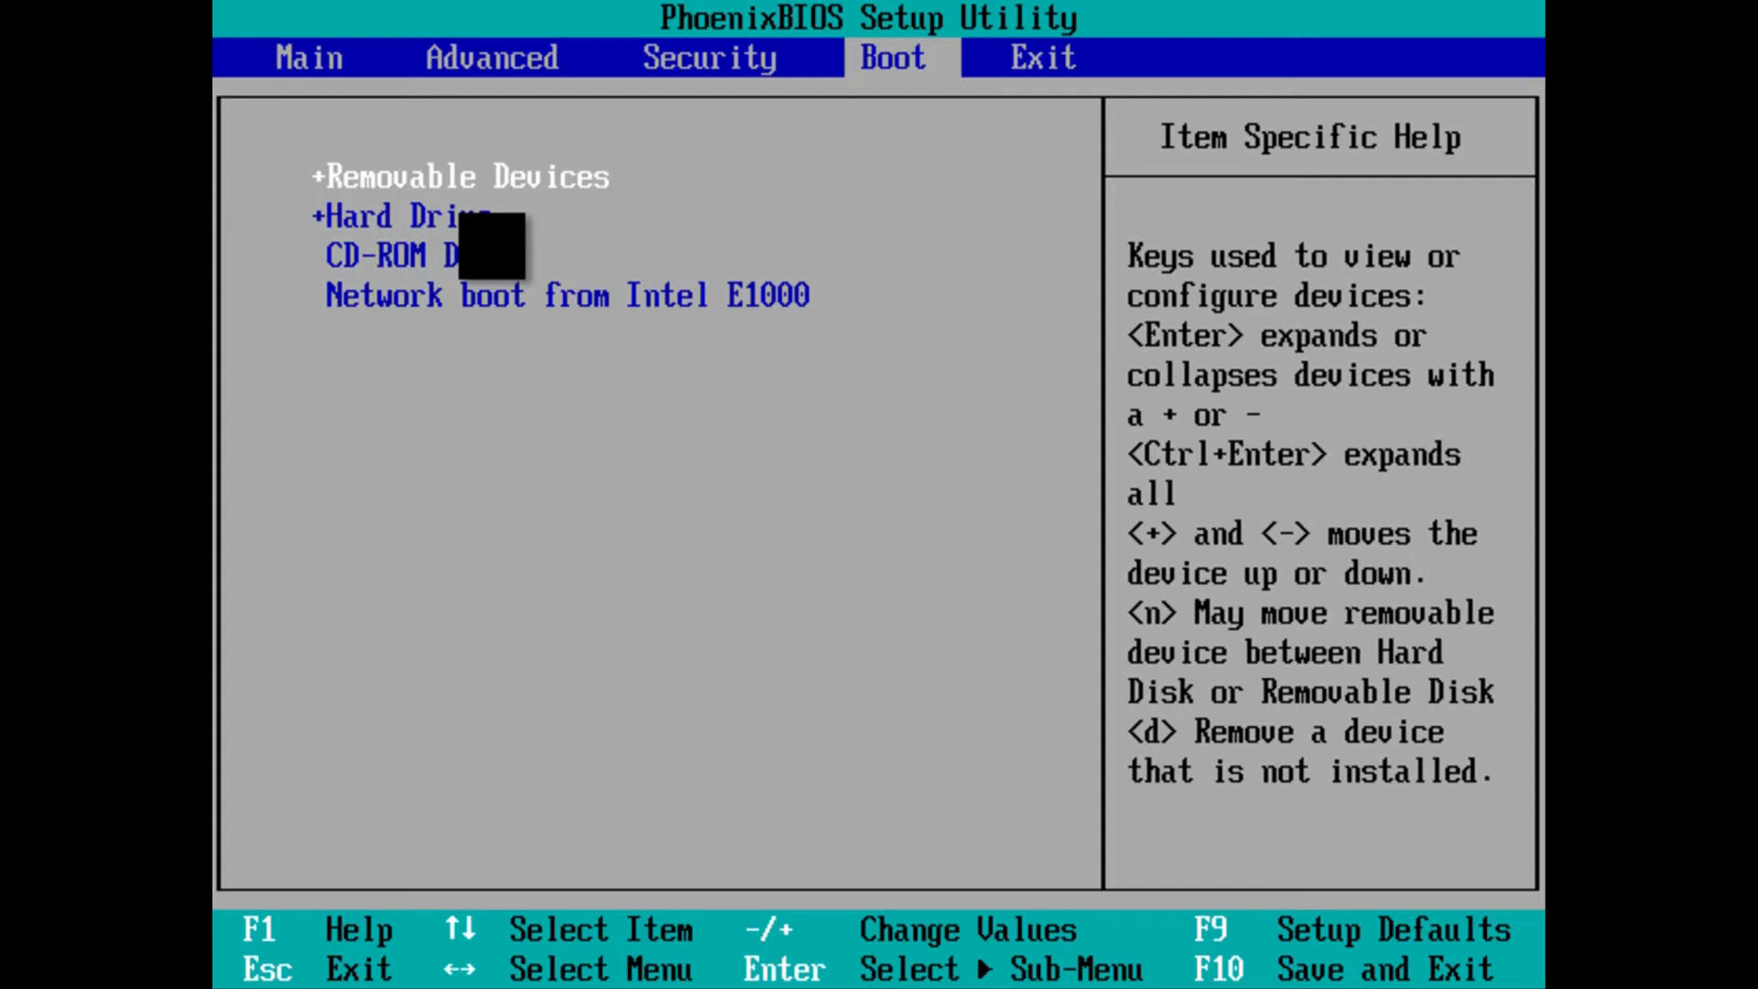
key(Down)
key(Up)
key(Down)
key(Up)
key(Down)
key(Up)
key(Down)
key(Up)
key(Down)
key(Down)
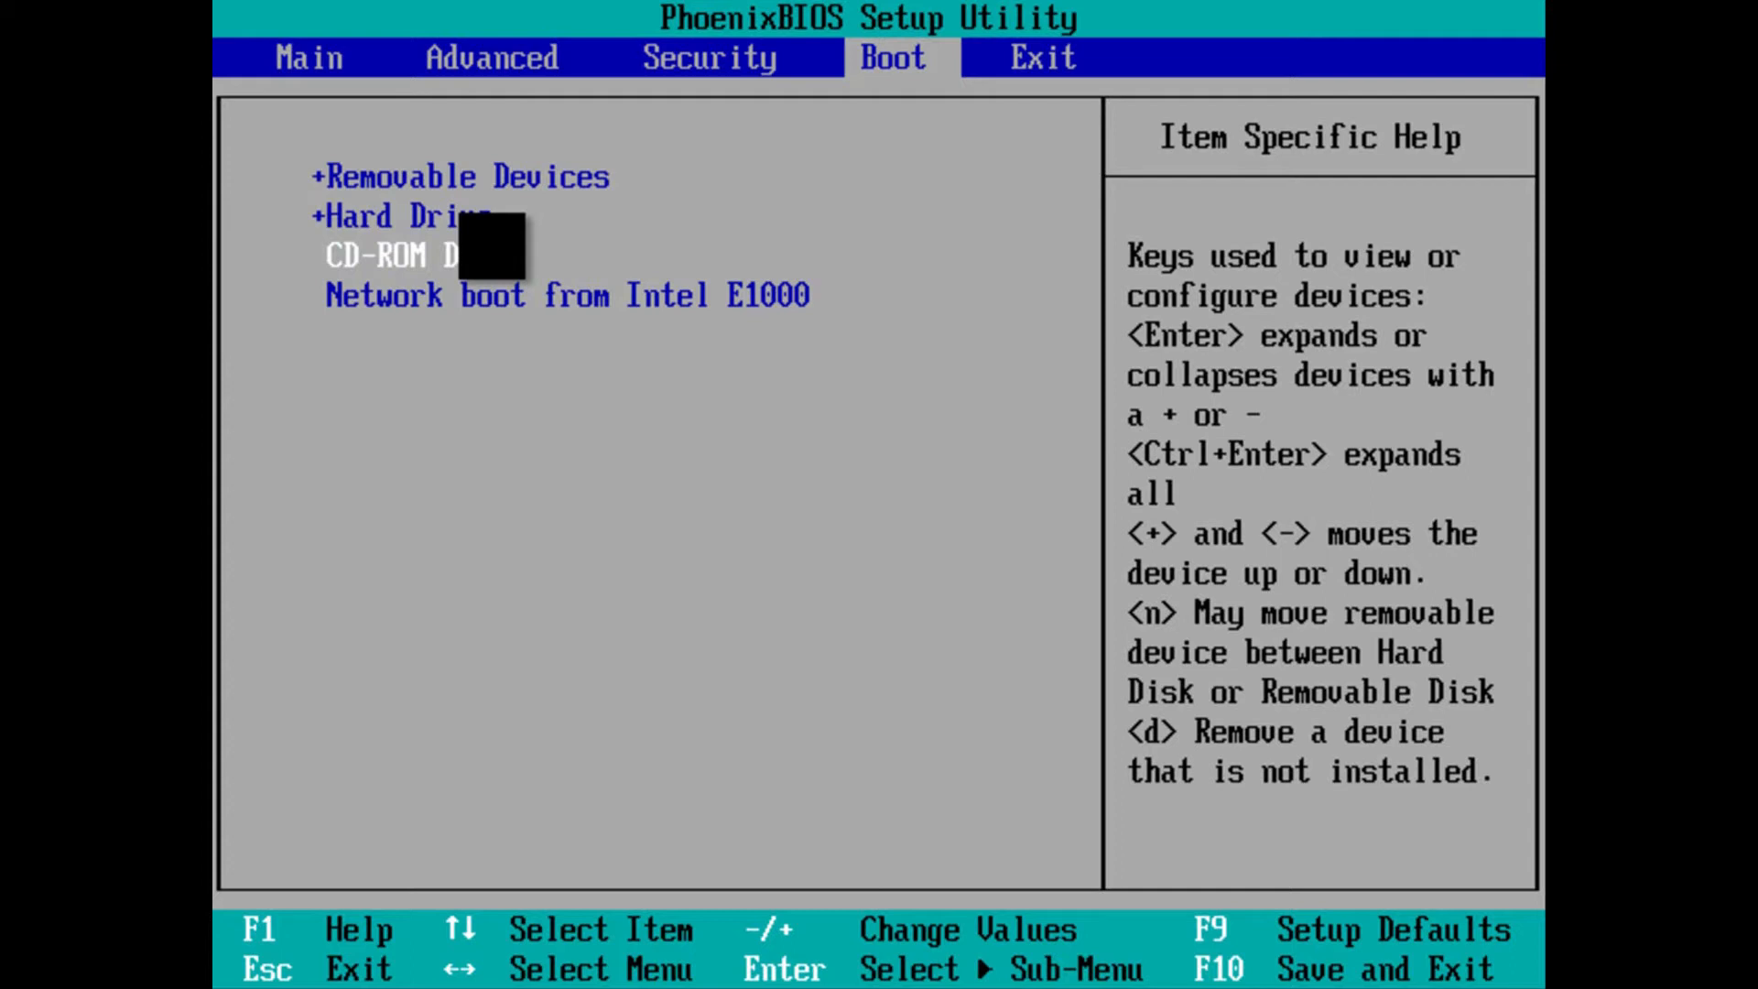
key(plus)
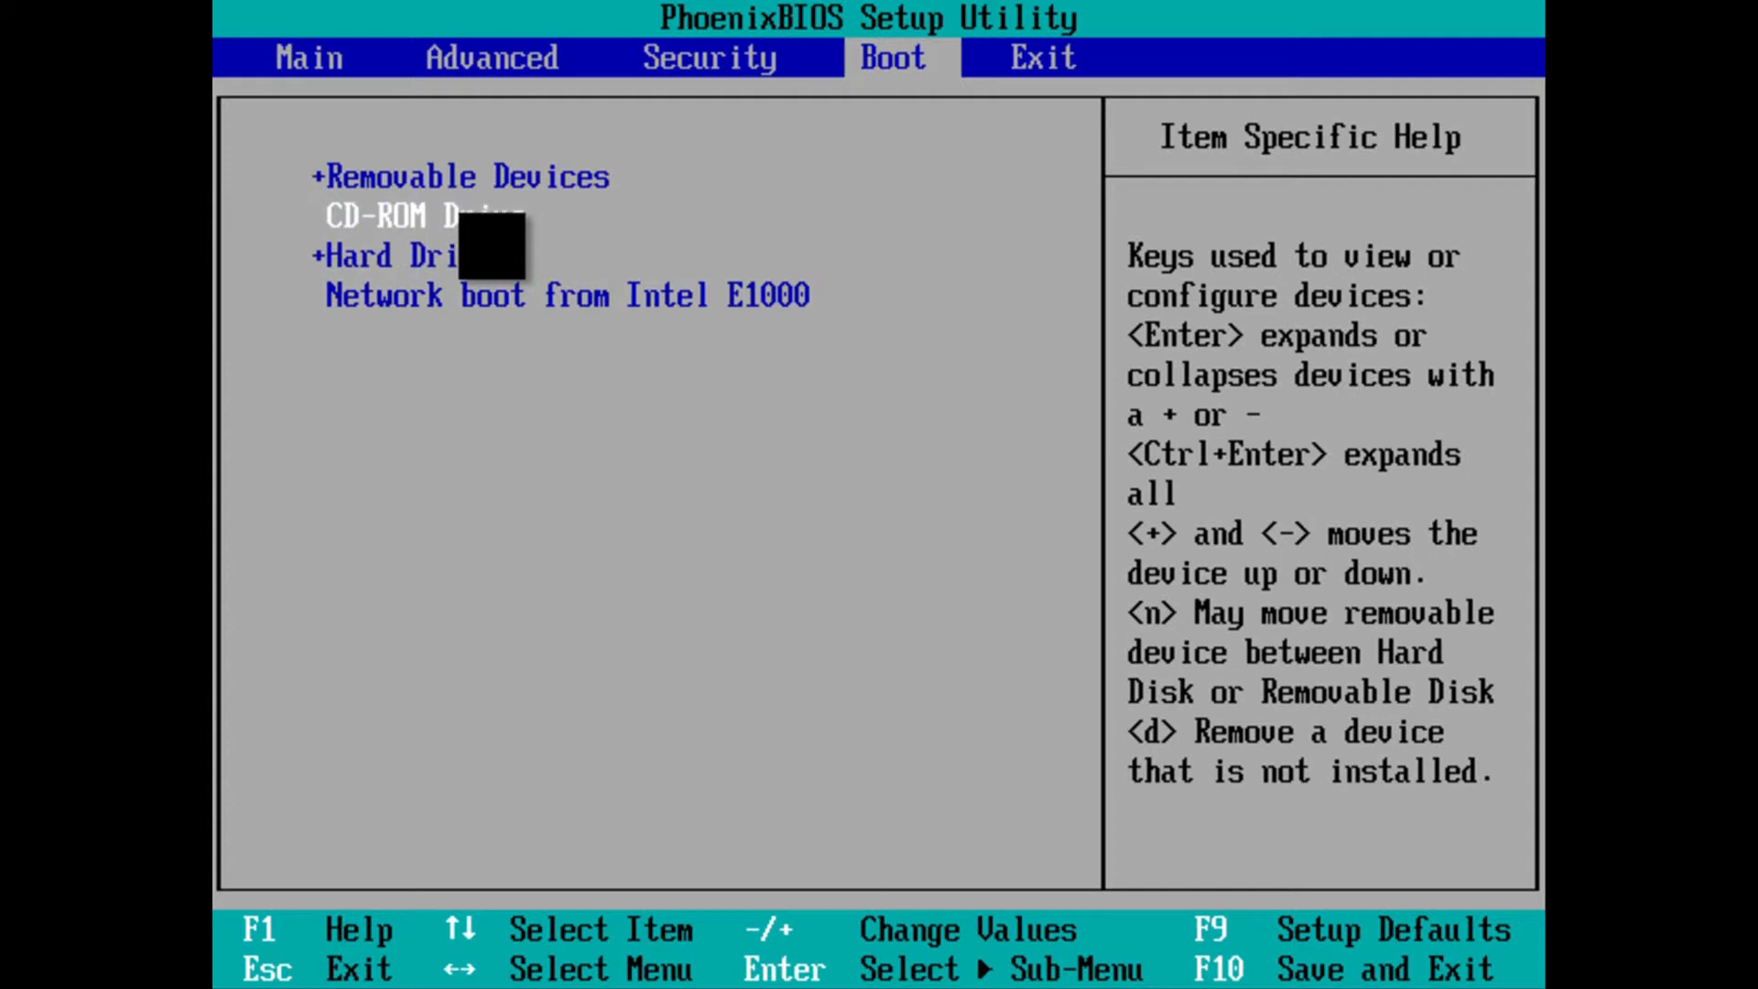
key(plus)
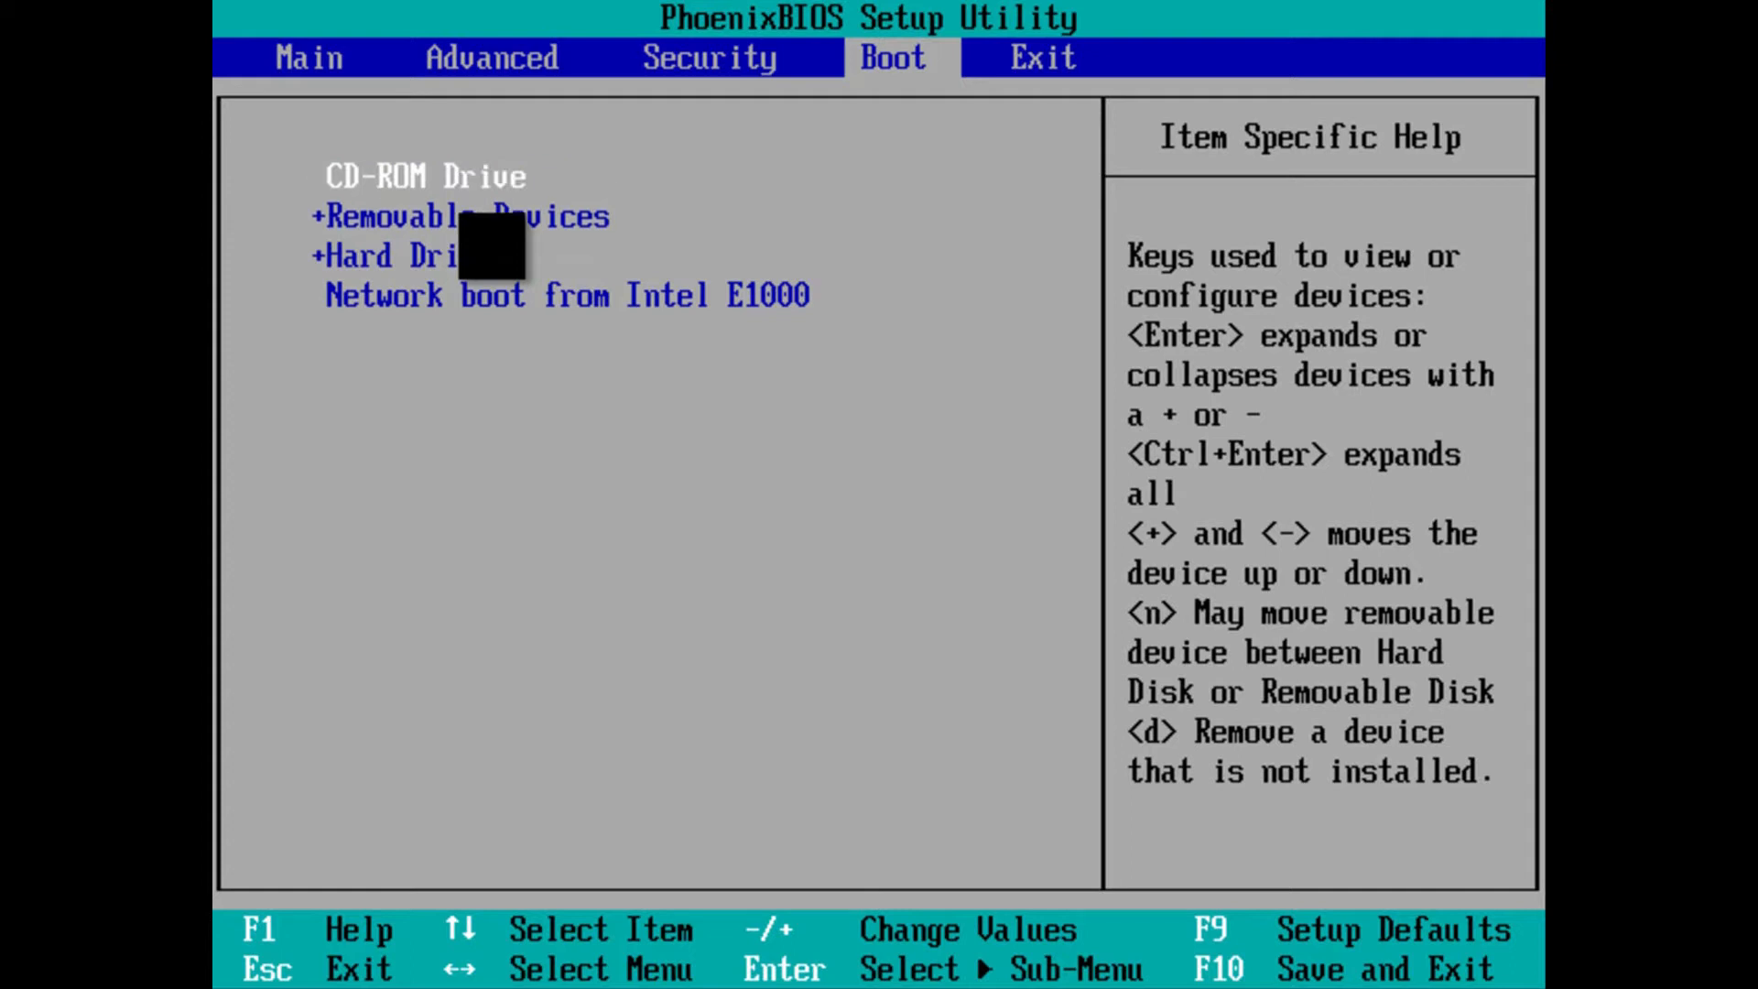
Move Removable Devices below Hard Drive in the boot order
key(Down)
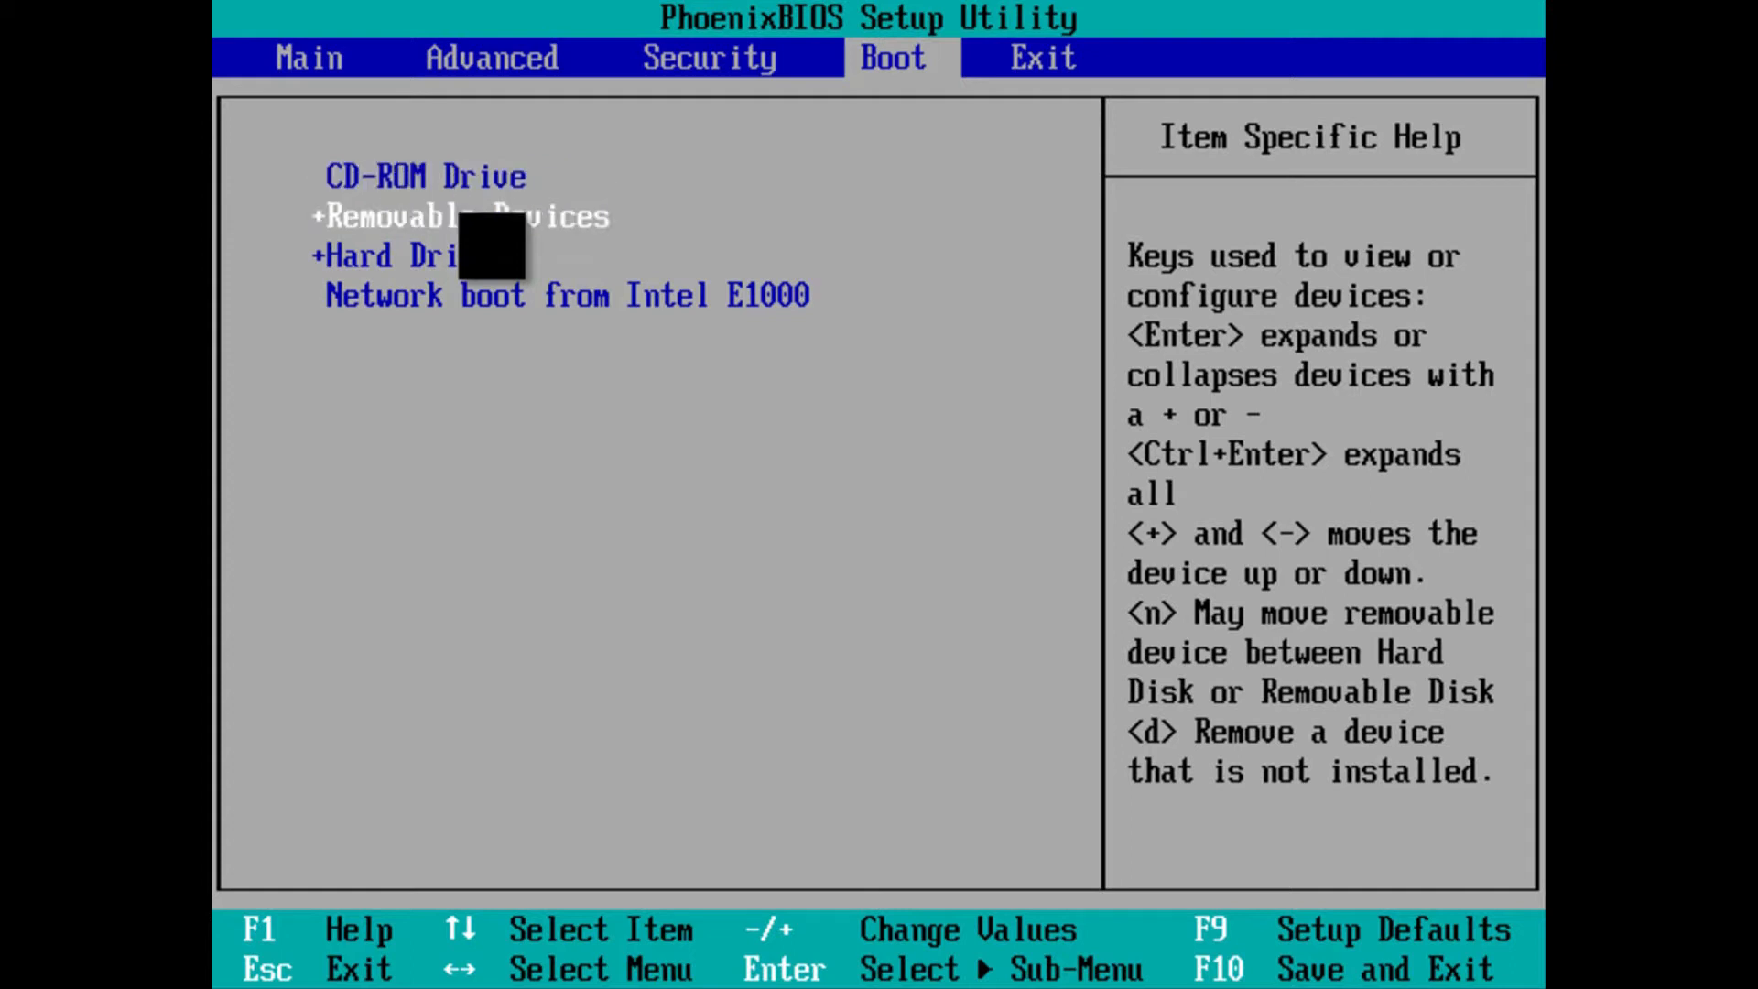
key(minus)
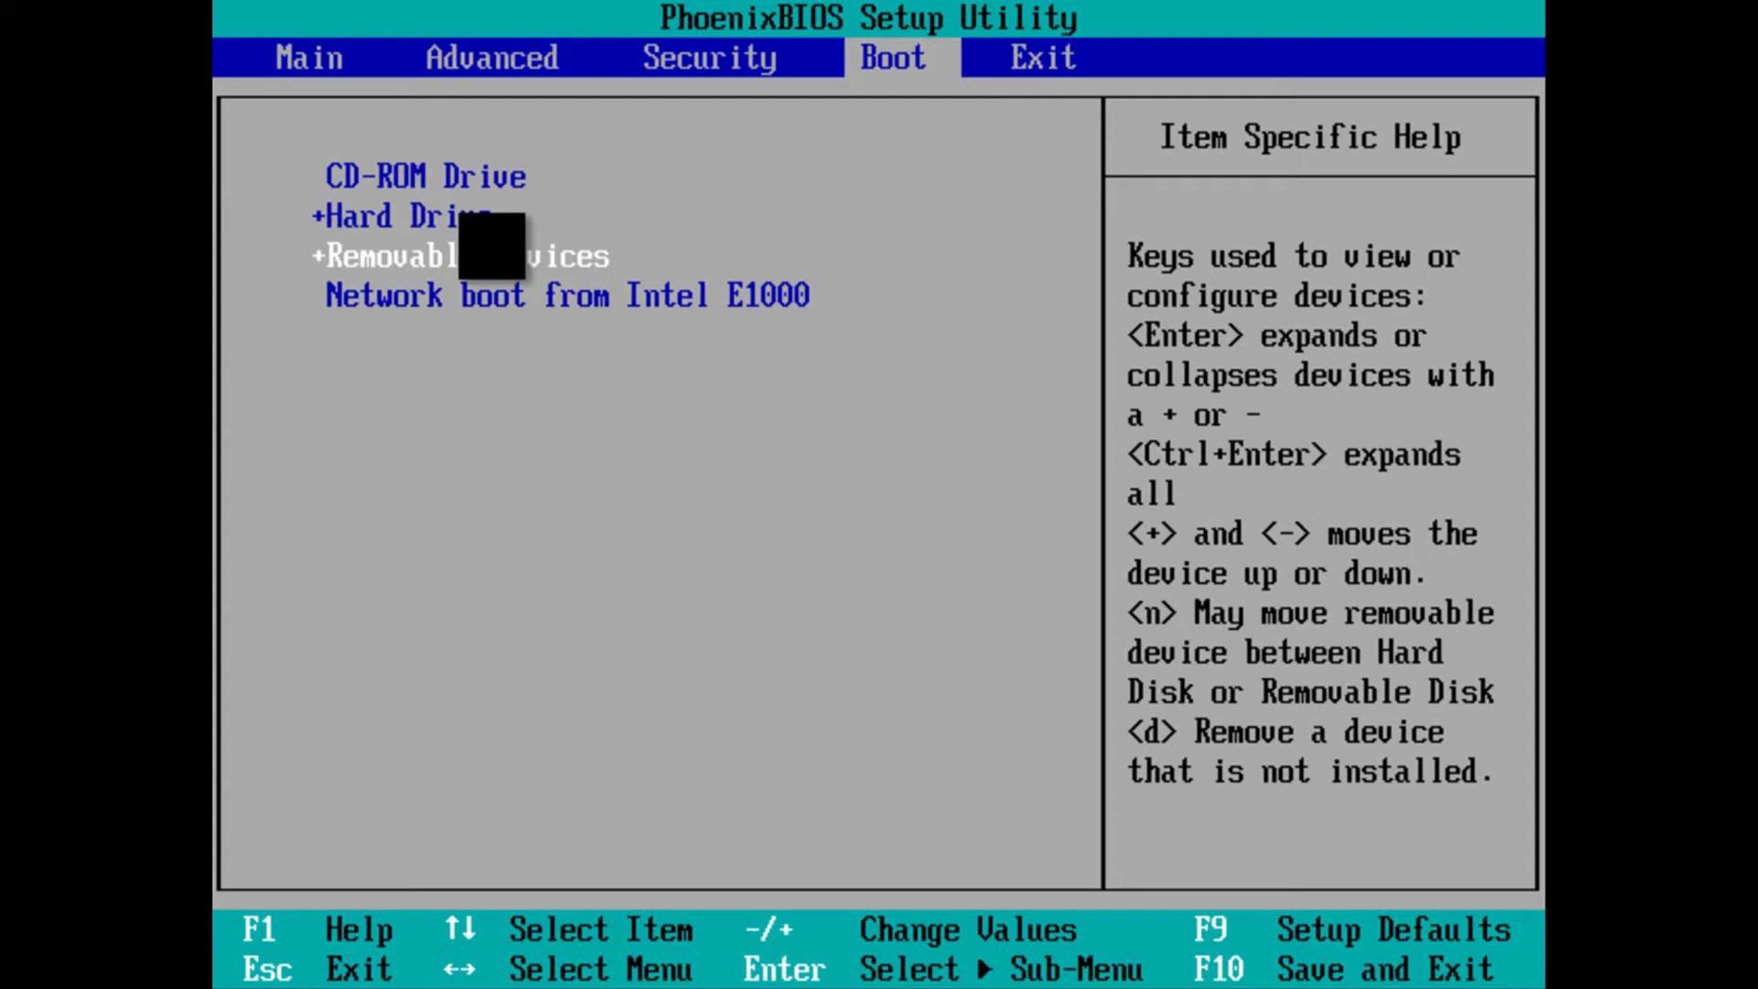
key(Up)
key(Up)
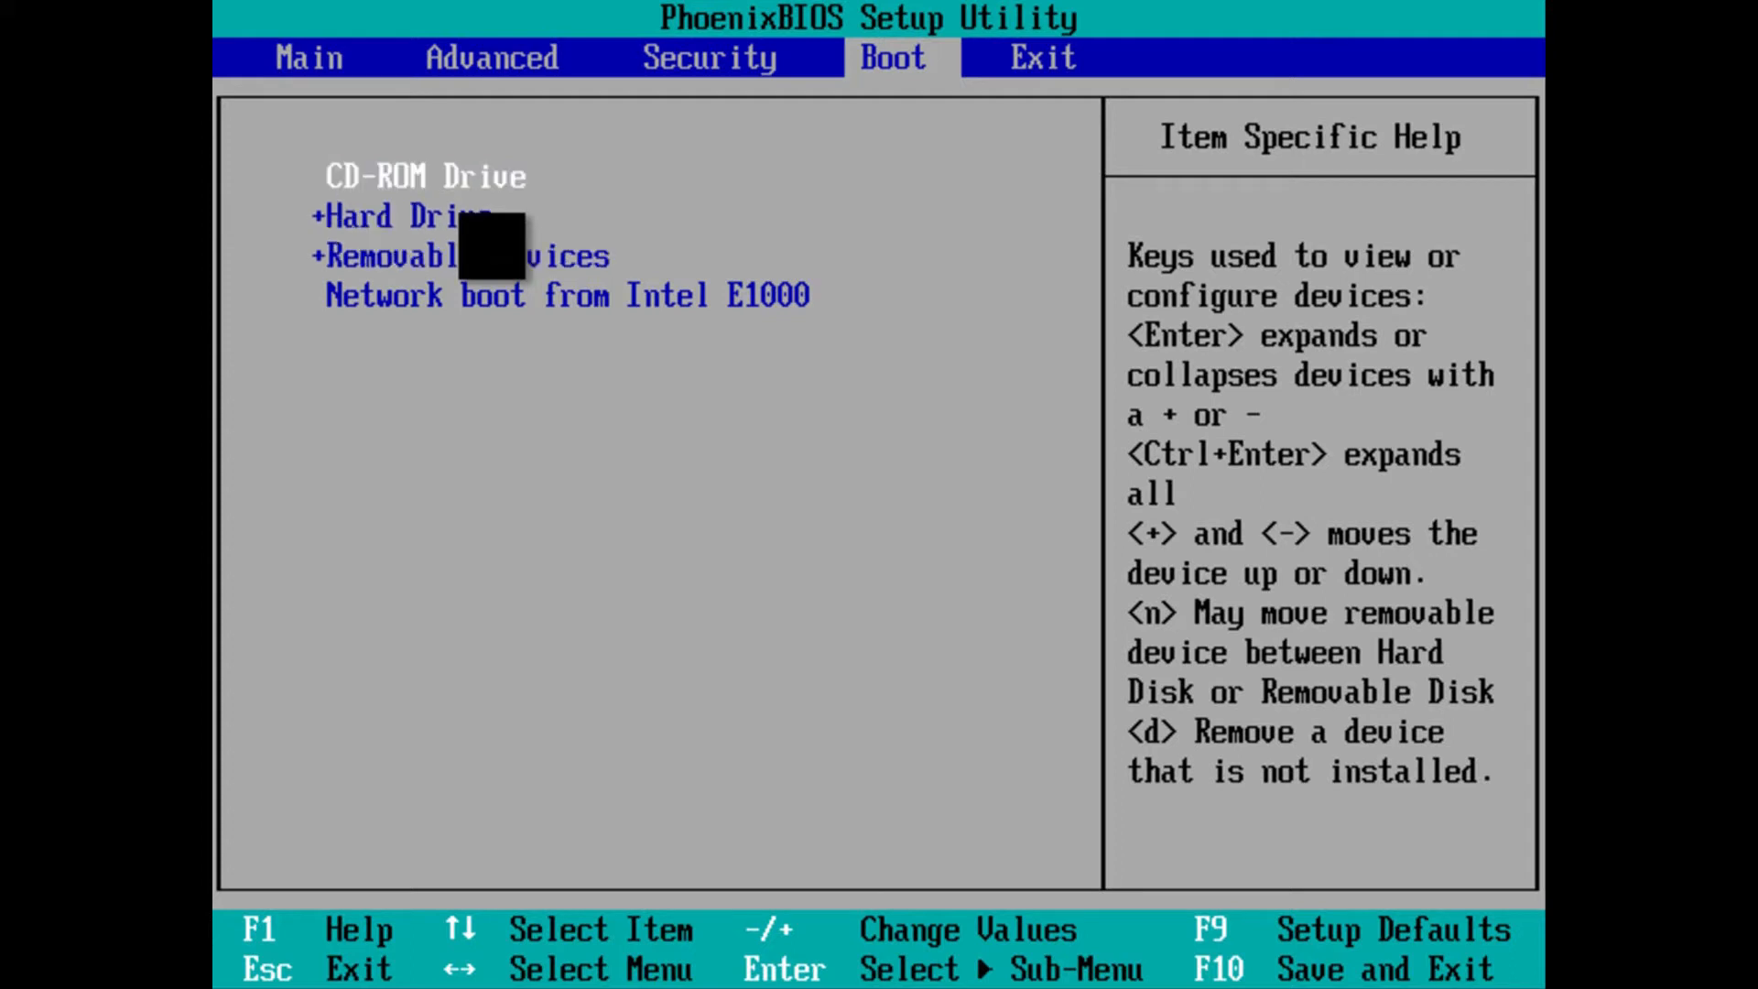
Exit the BIOS setup, saving the changes
key(Right)
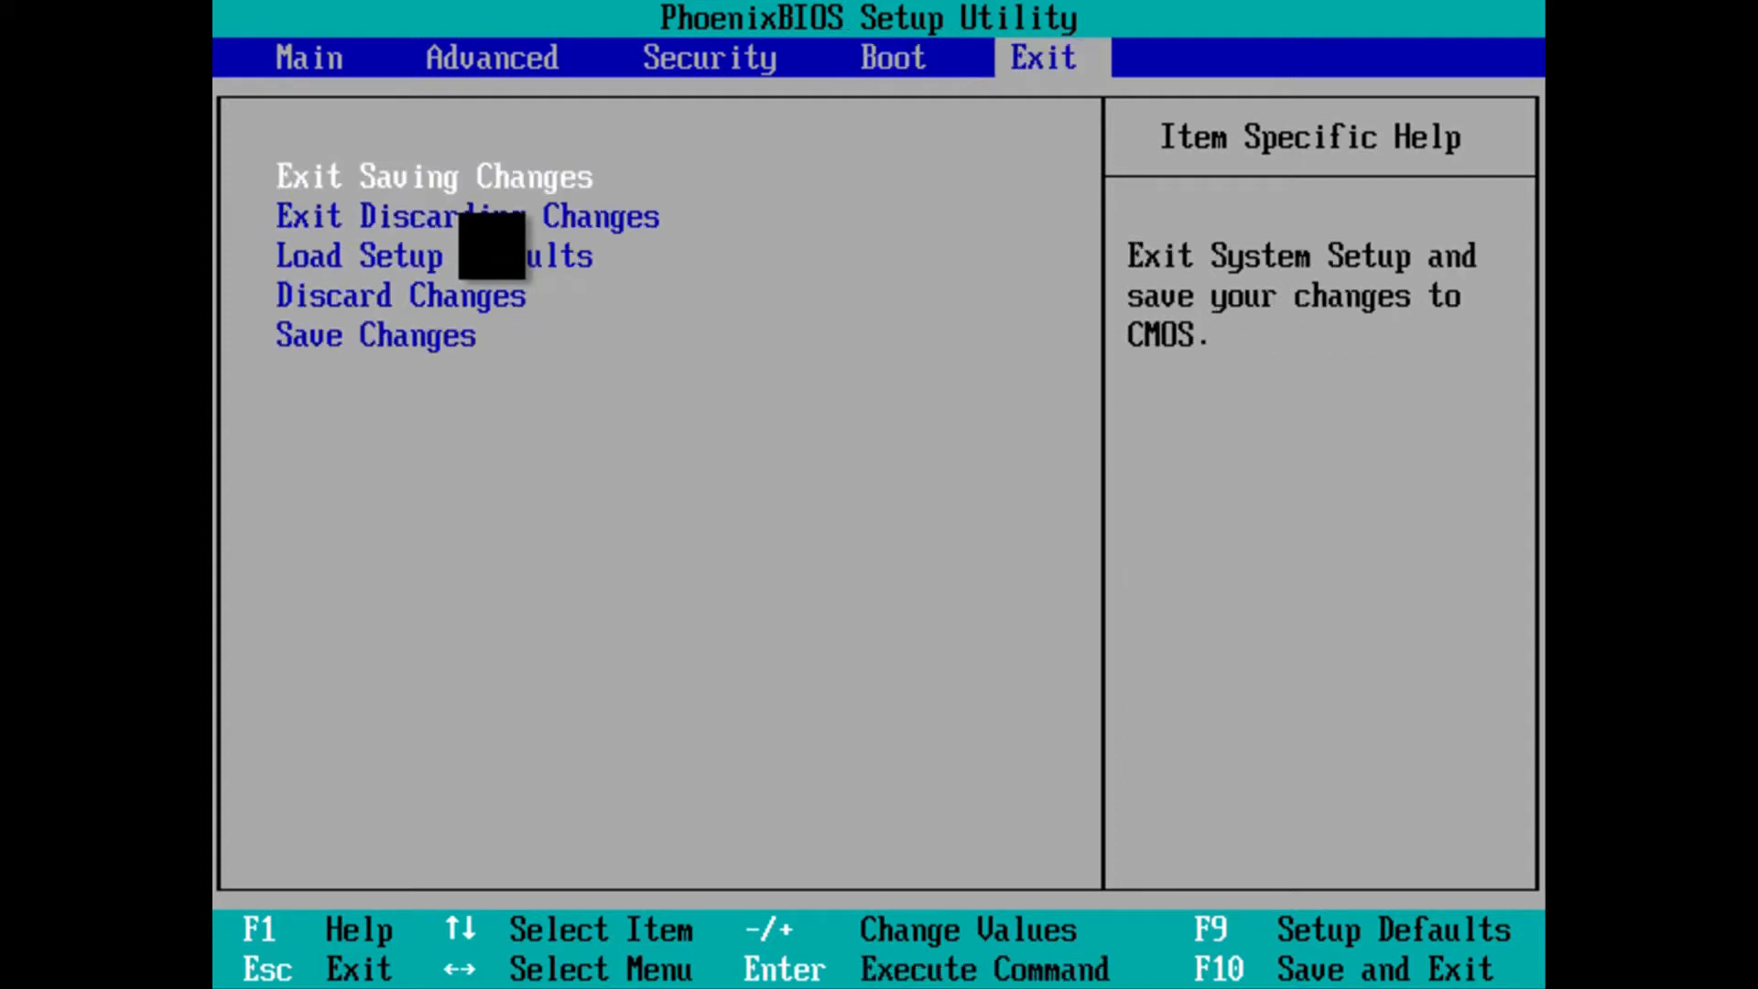
key(Down)
key(Up)
key(Return)
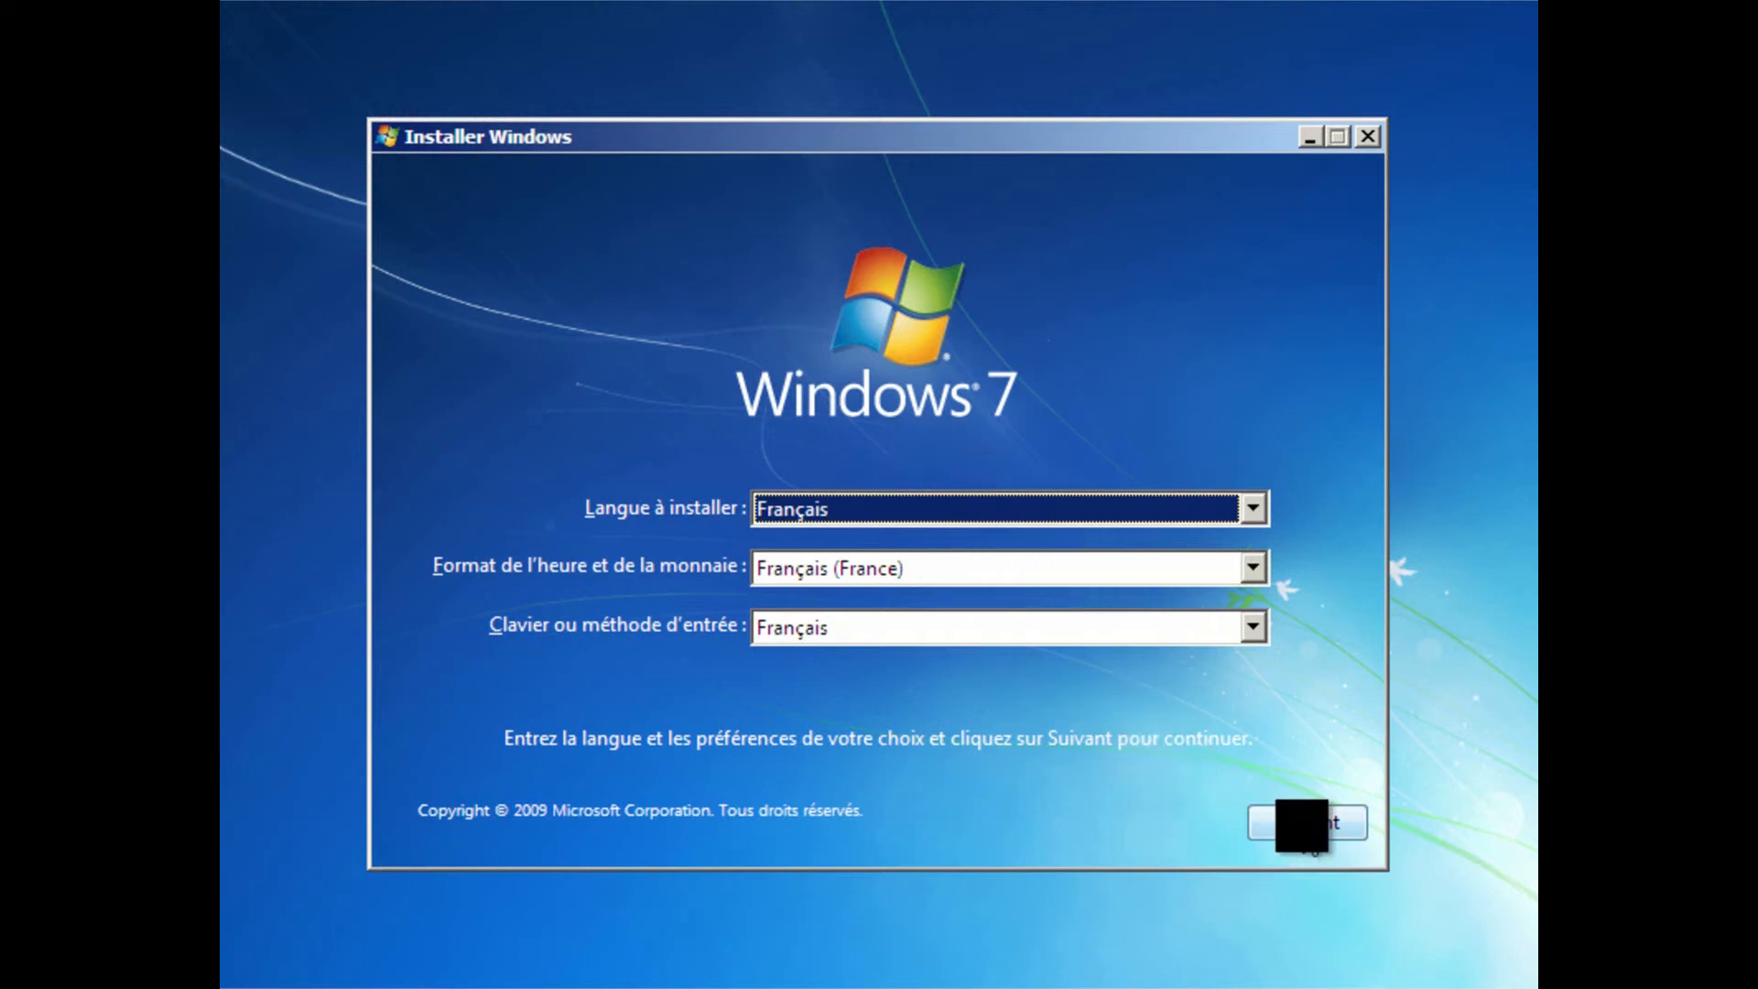
Start the Windows 7 installation with the preset French language, format and keyboard, and accept the licence terms
click(1315, 835)
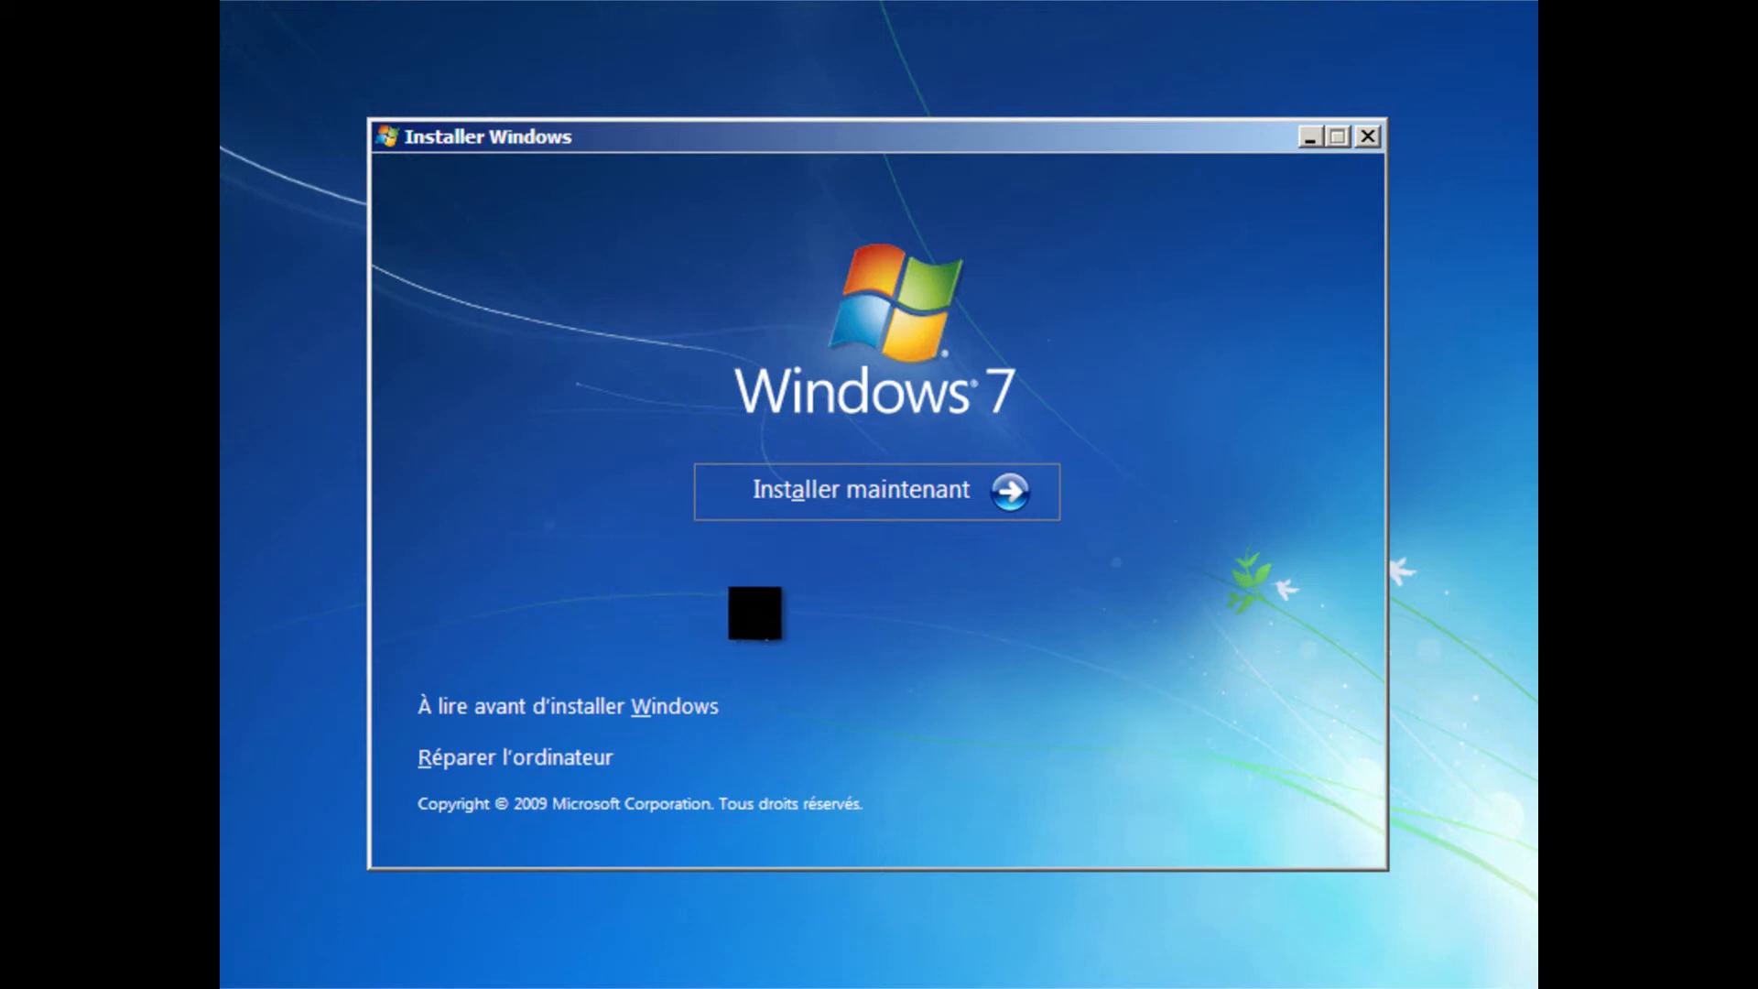
click(911, 492)
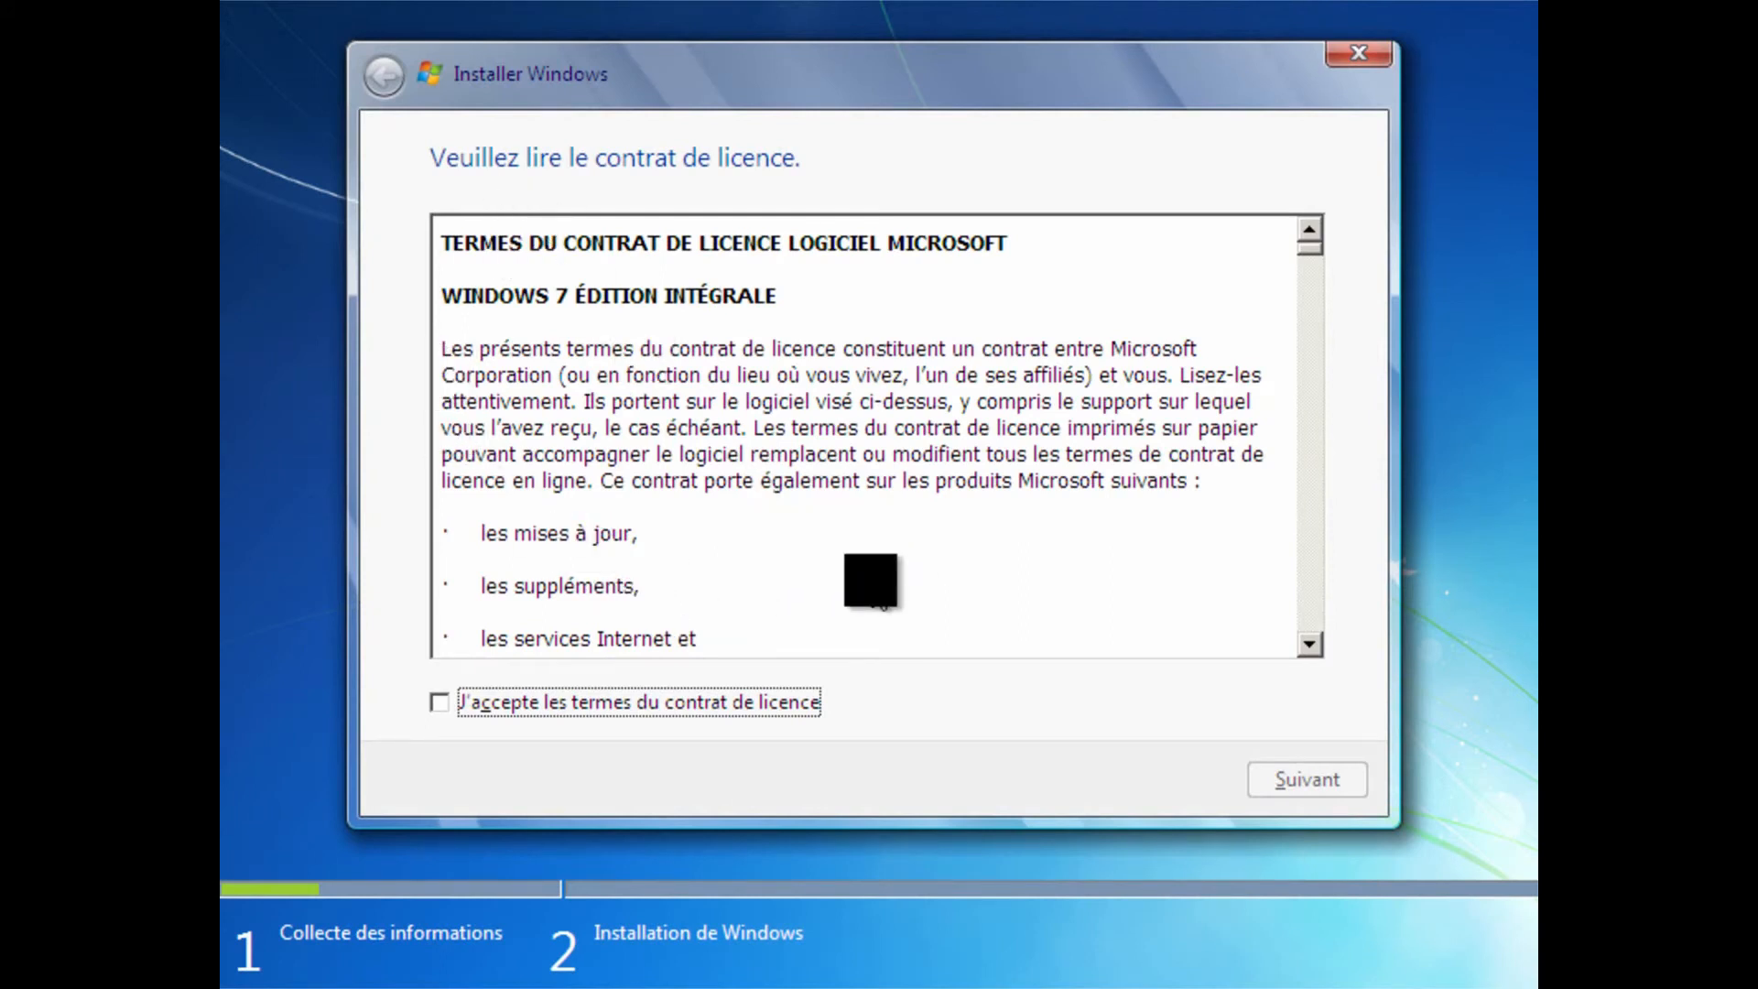
click(438, 703)
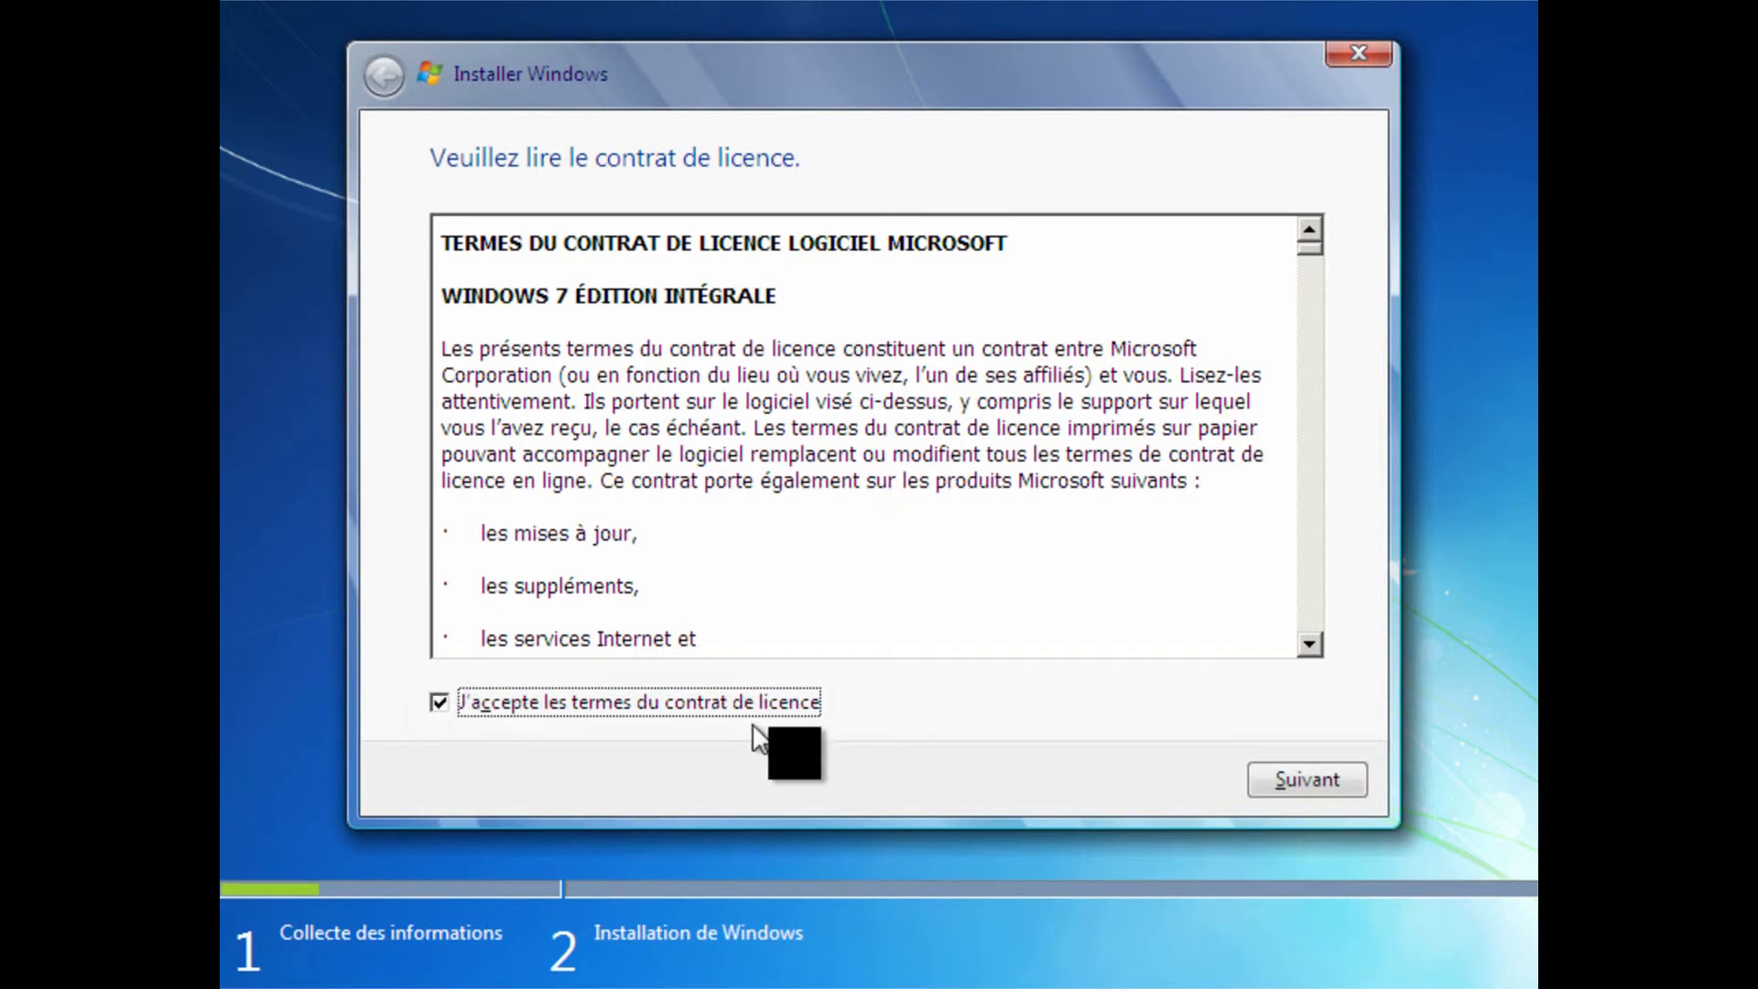
click(1292, 788)
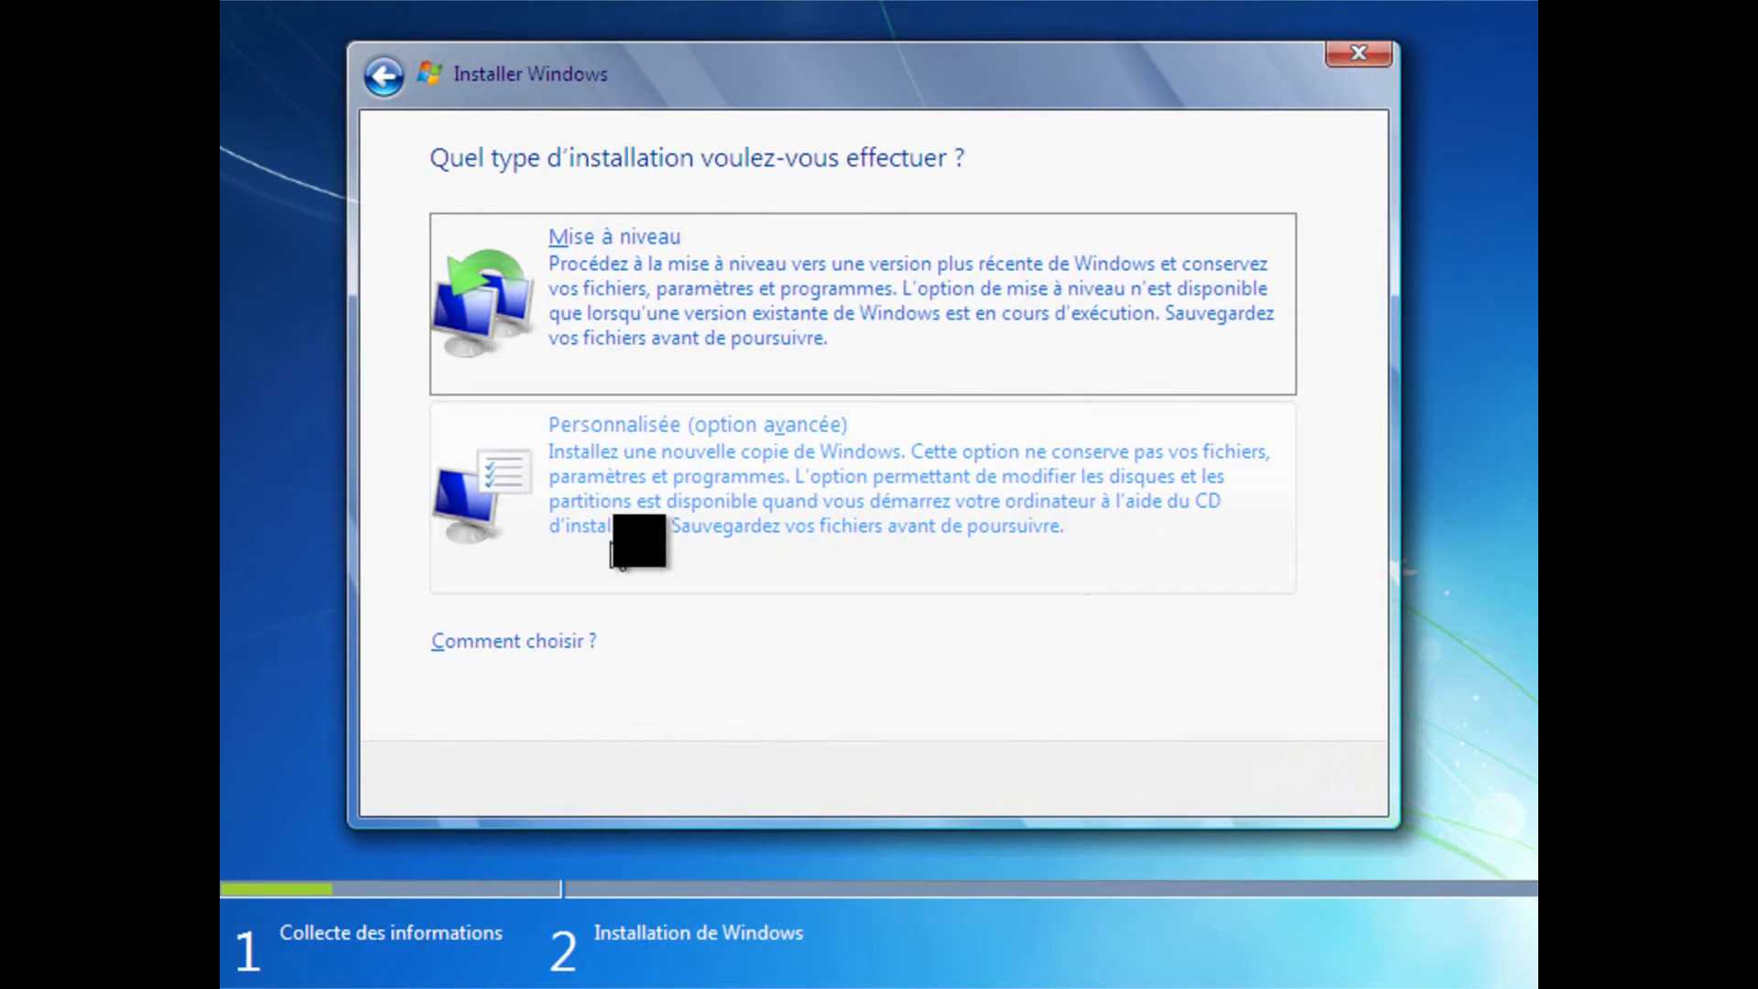
Run a custom installation on Disque 0 Partition 2, created with a size of 25600 Mo from the disk's unallocated space
click(691, 457)
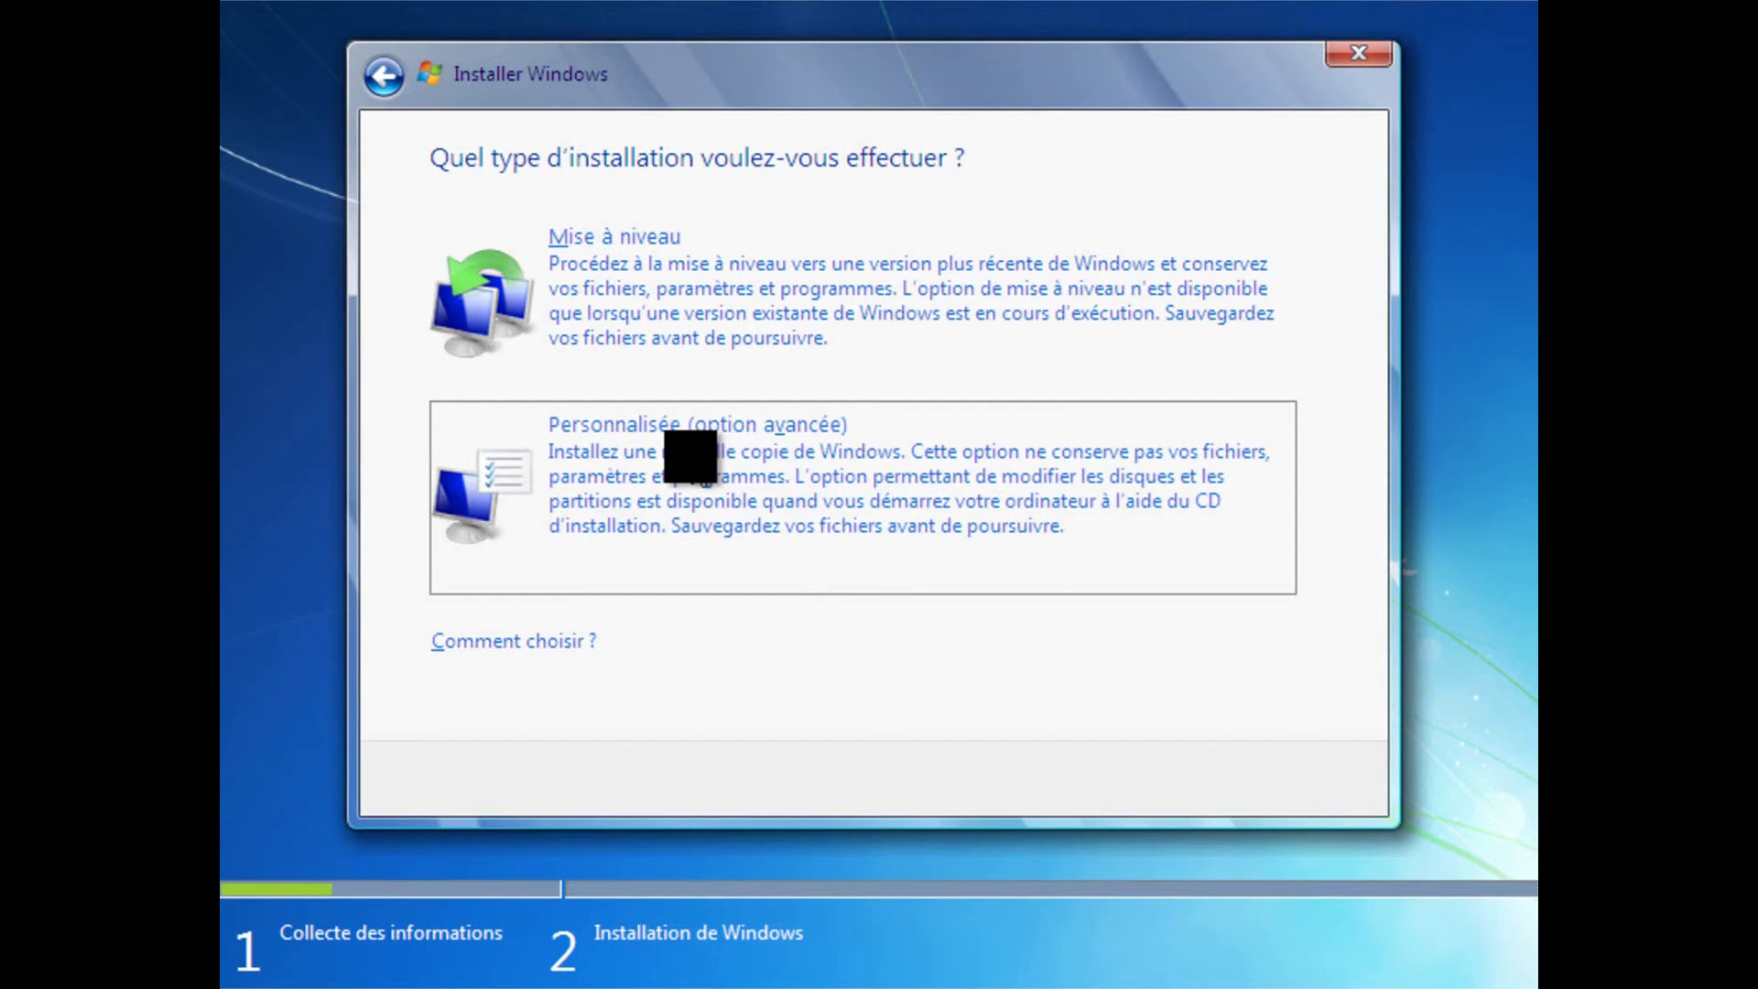
click(691, 456)
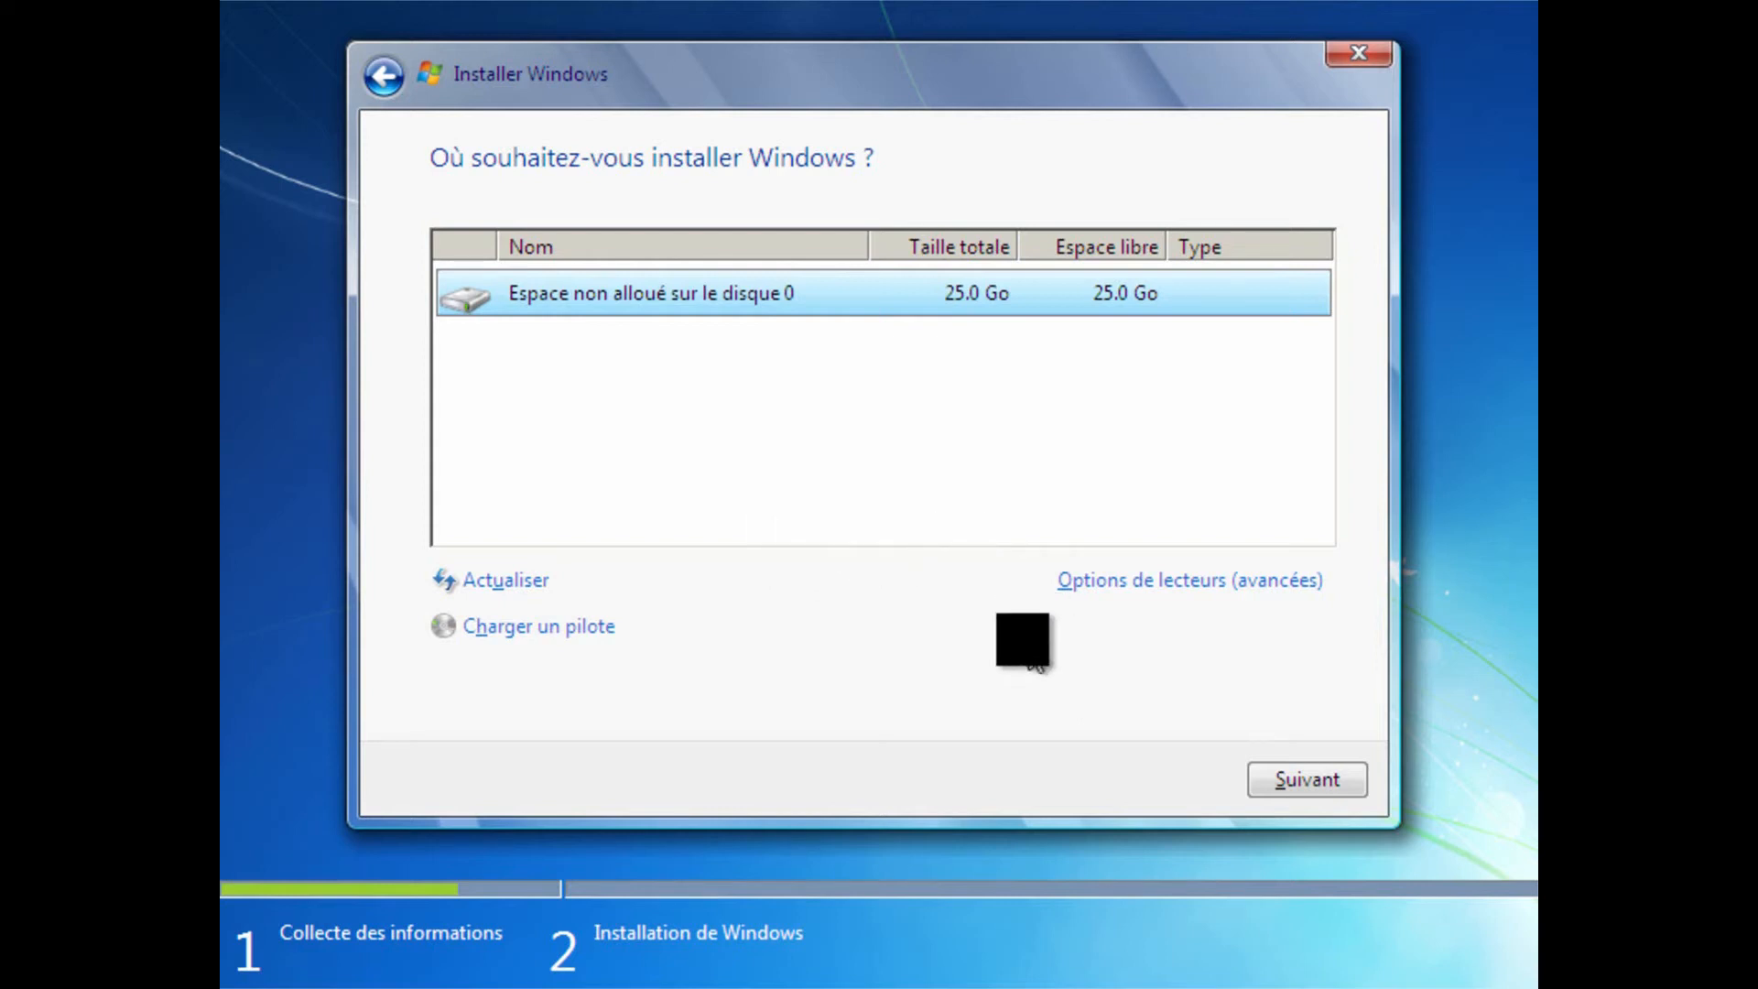
click(1127, 580)
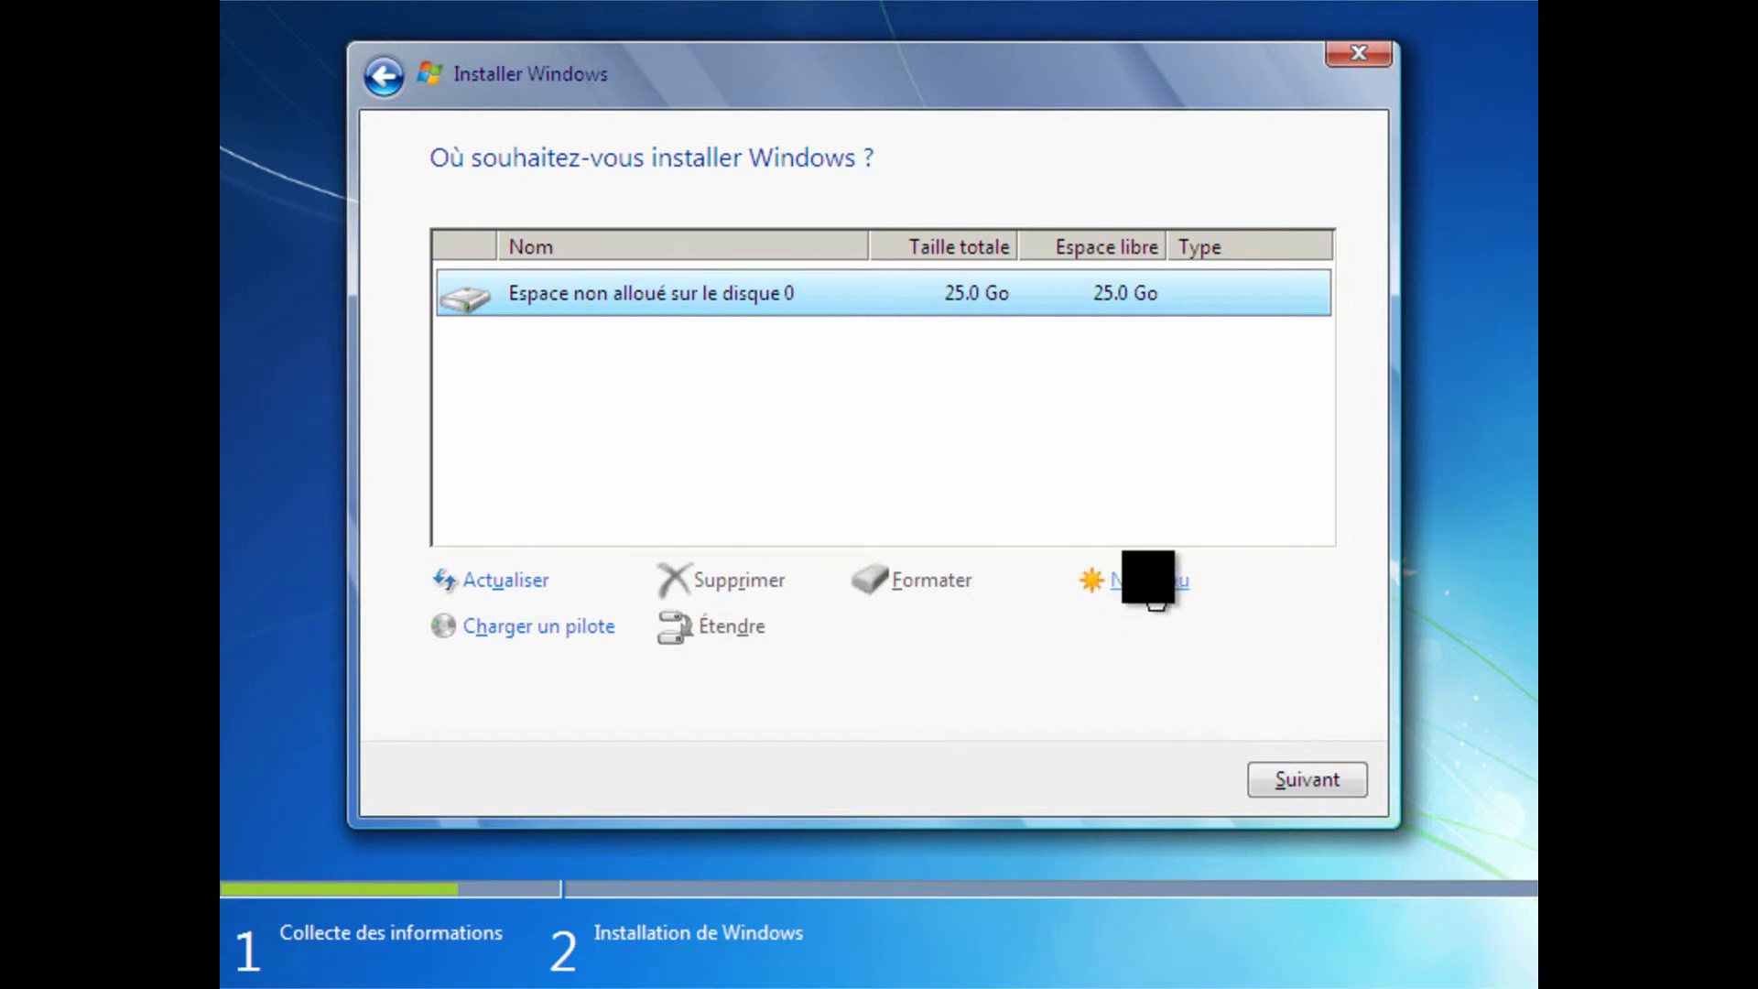
click(1119, 580)
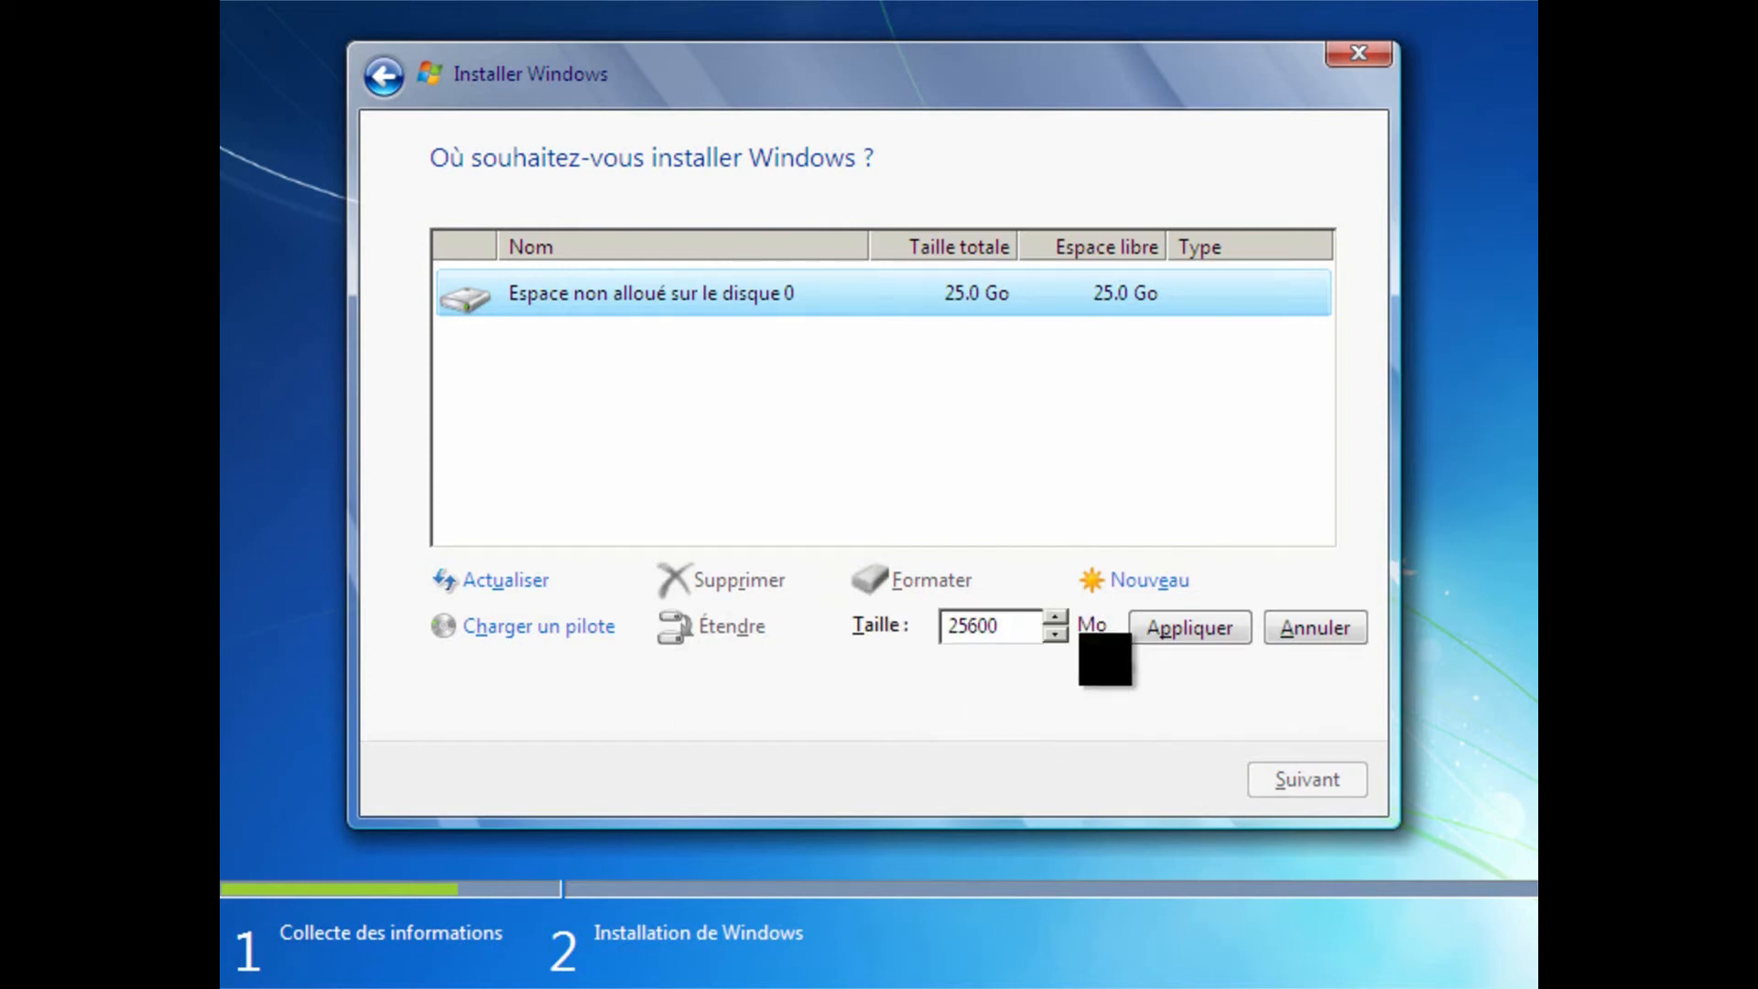
click(1163, 627)
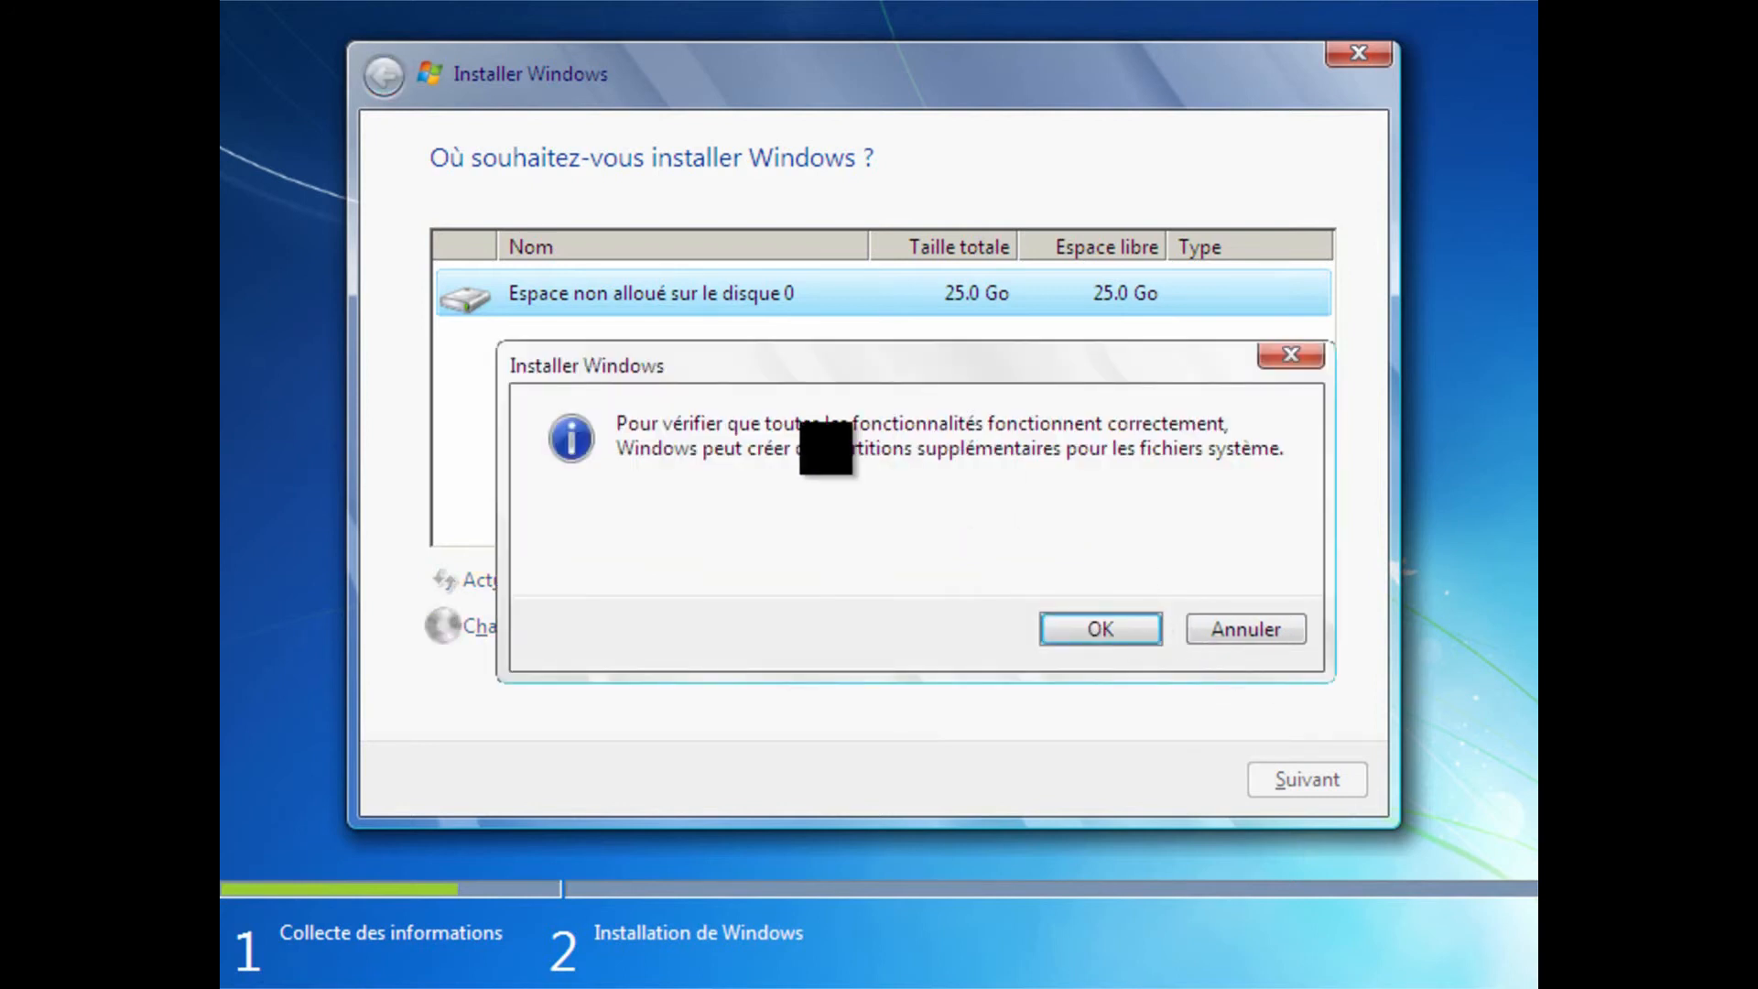
click(1115, 631)
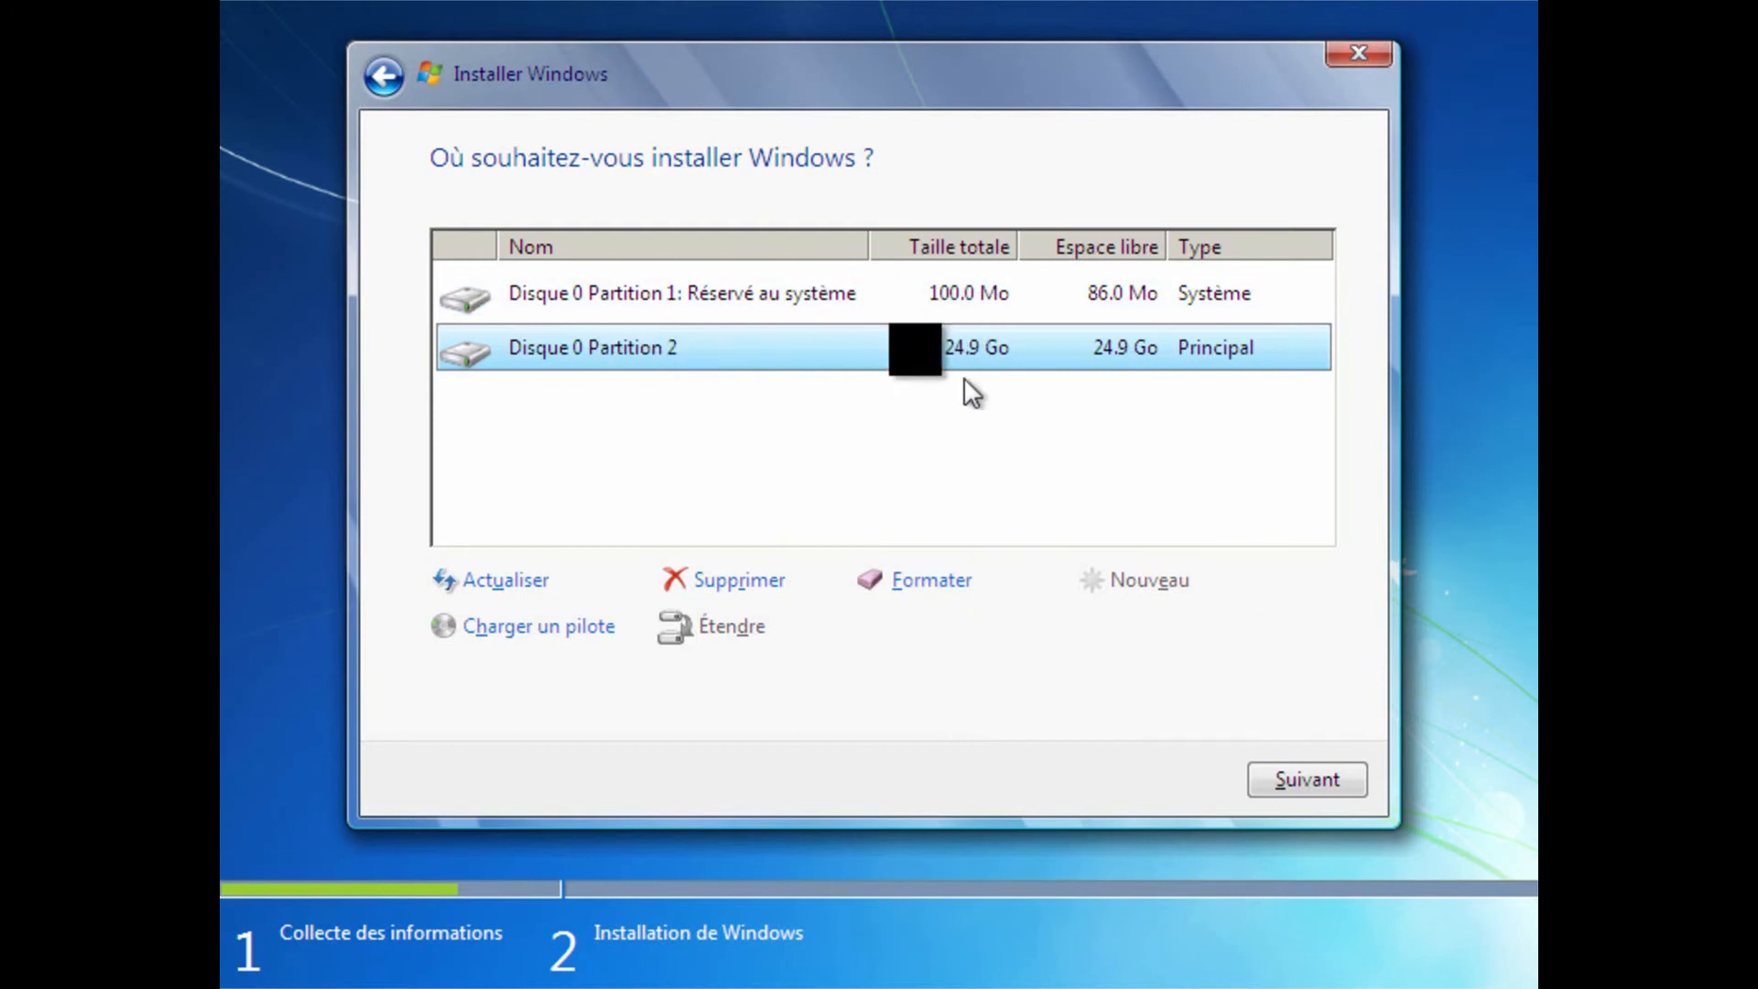
click(1310, 780)
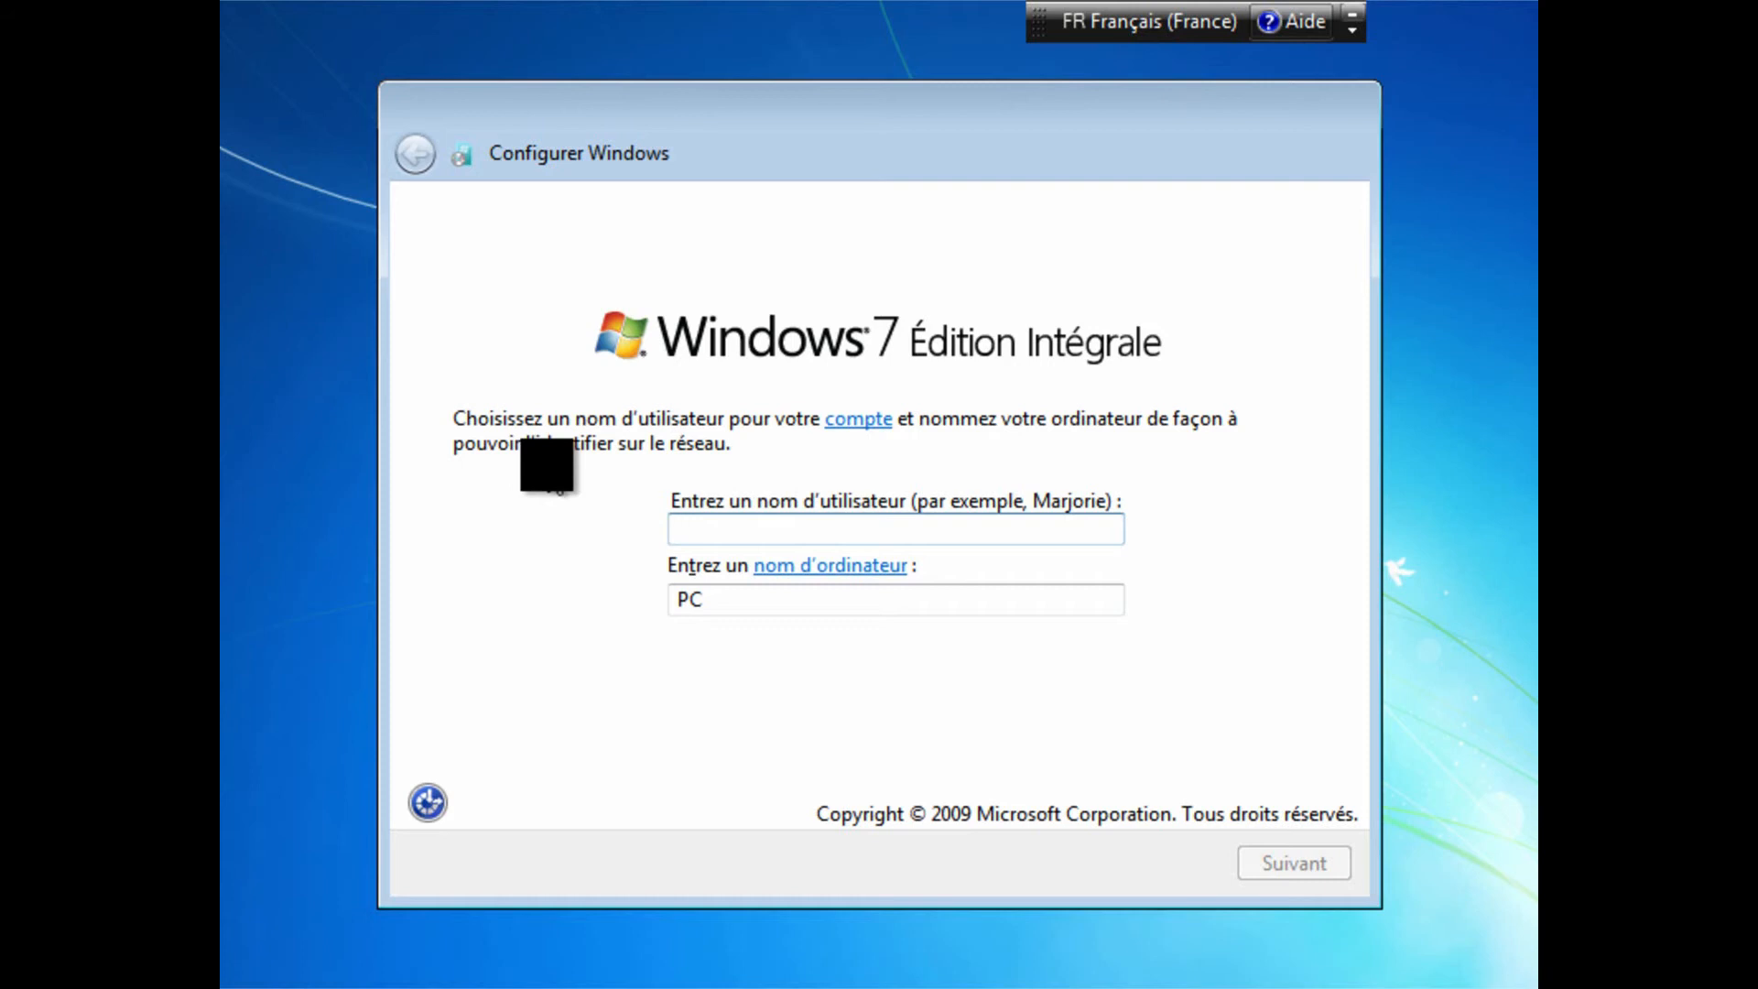
Set the user name to tutoreplay and continue without an account password
text(tutoreplay)
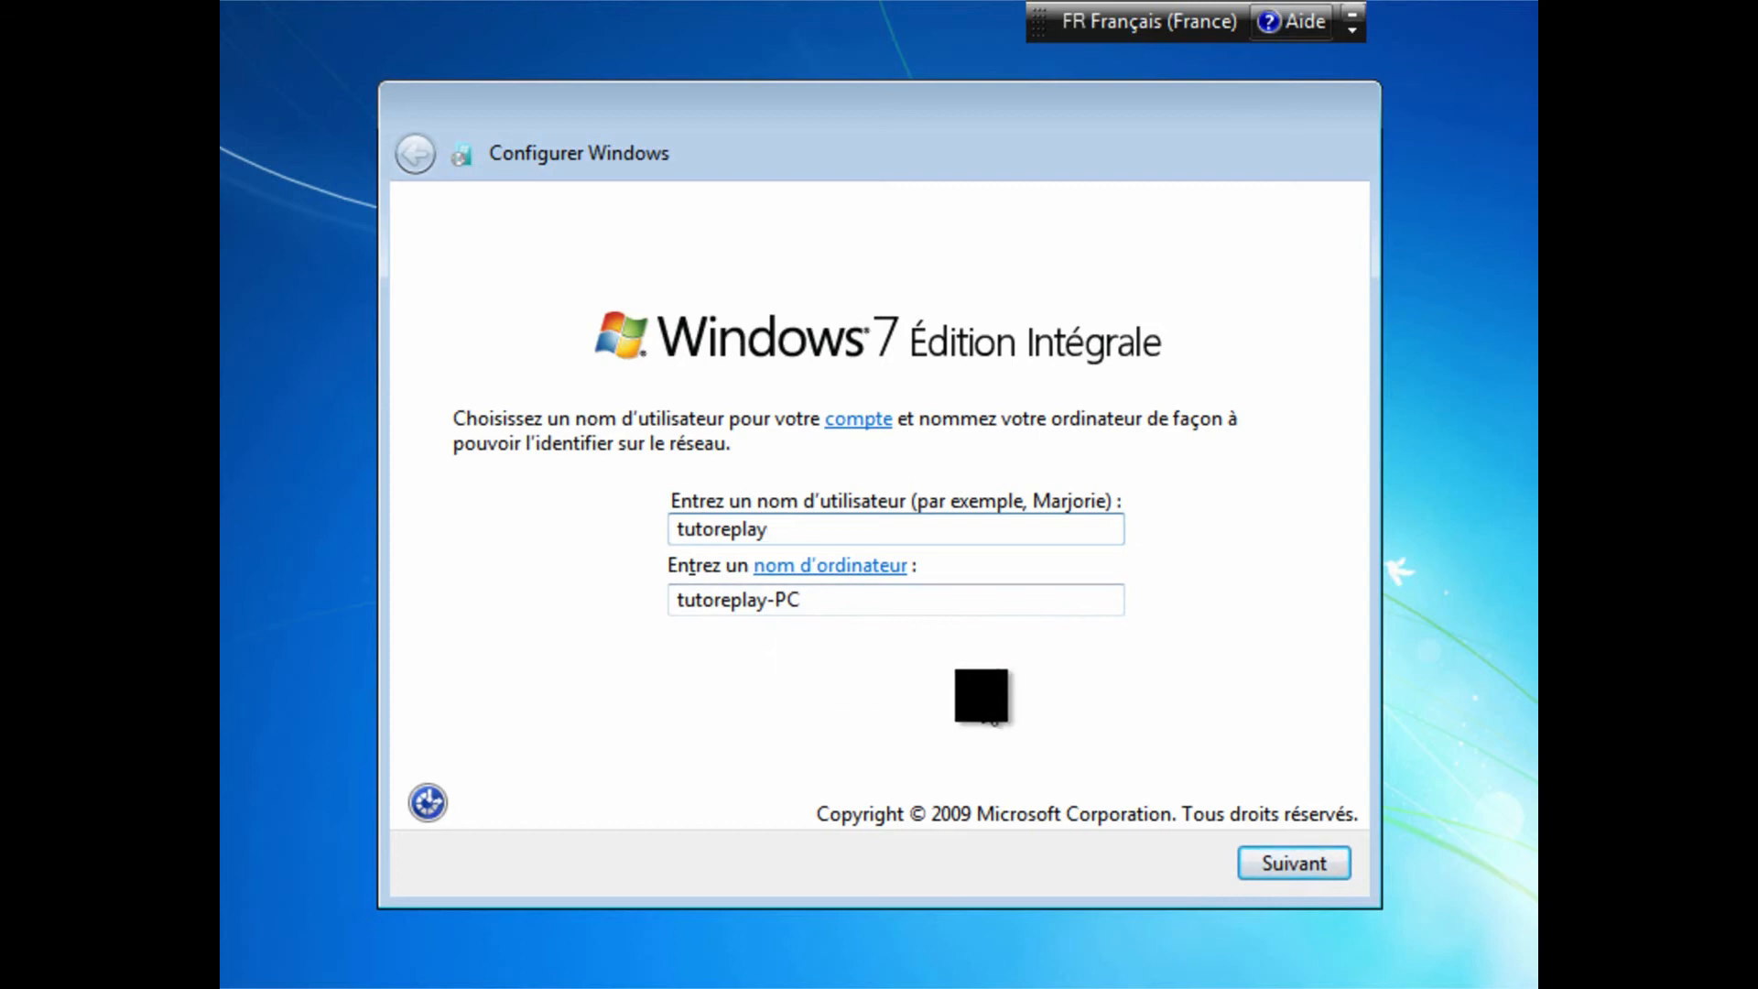
click(1294, 863)
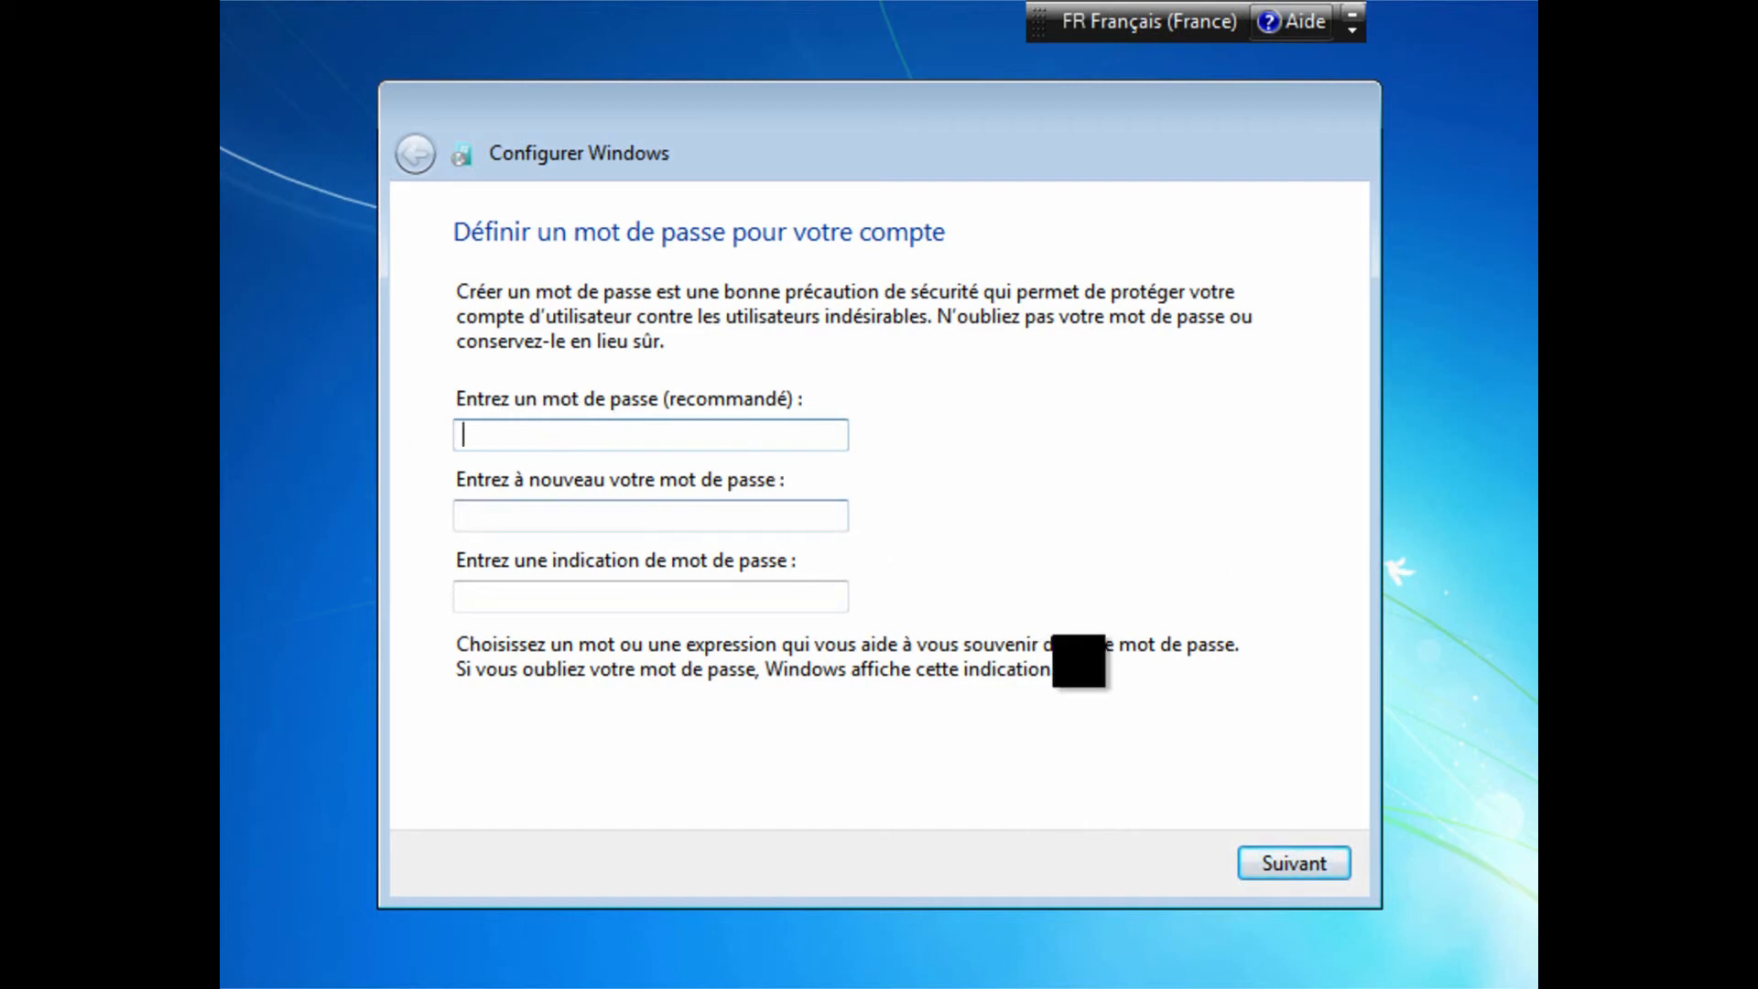
click(1288, 861)
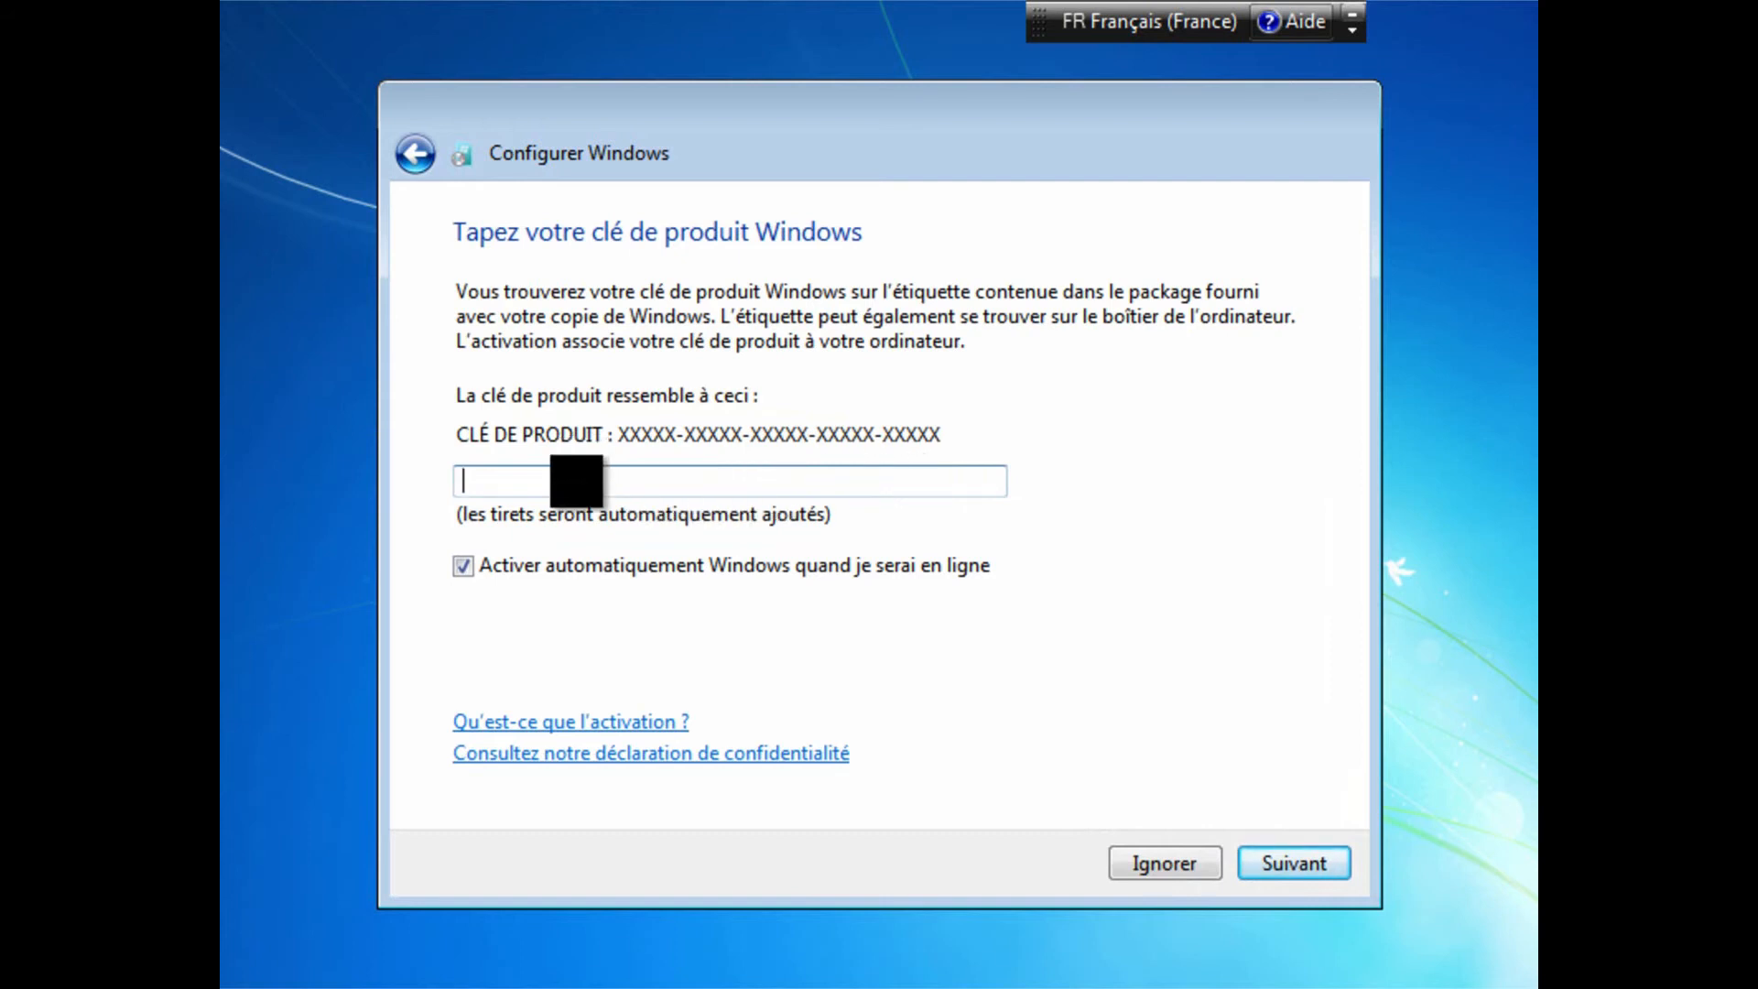
Skip the product key with automatic activation turned off, and use the recommended Windows protection settings
click(464, 566)
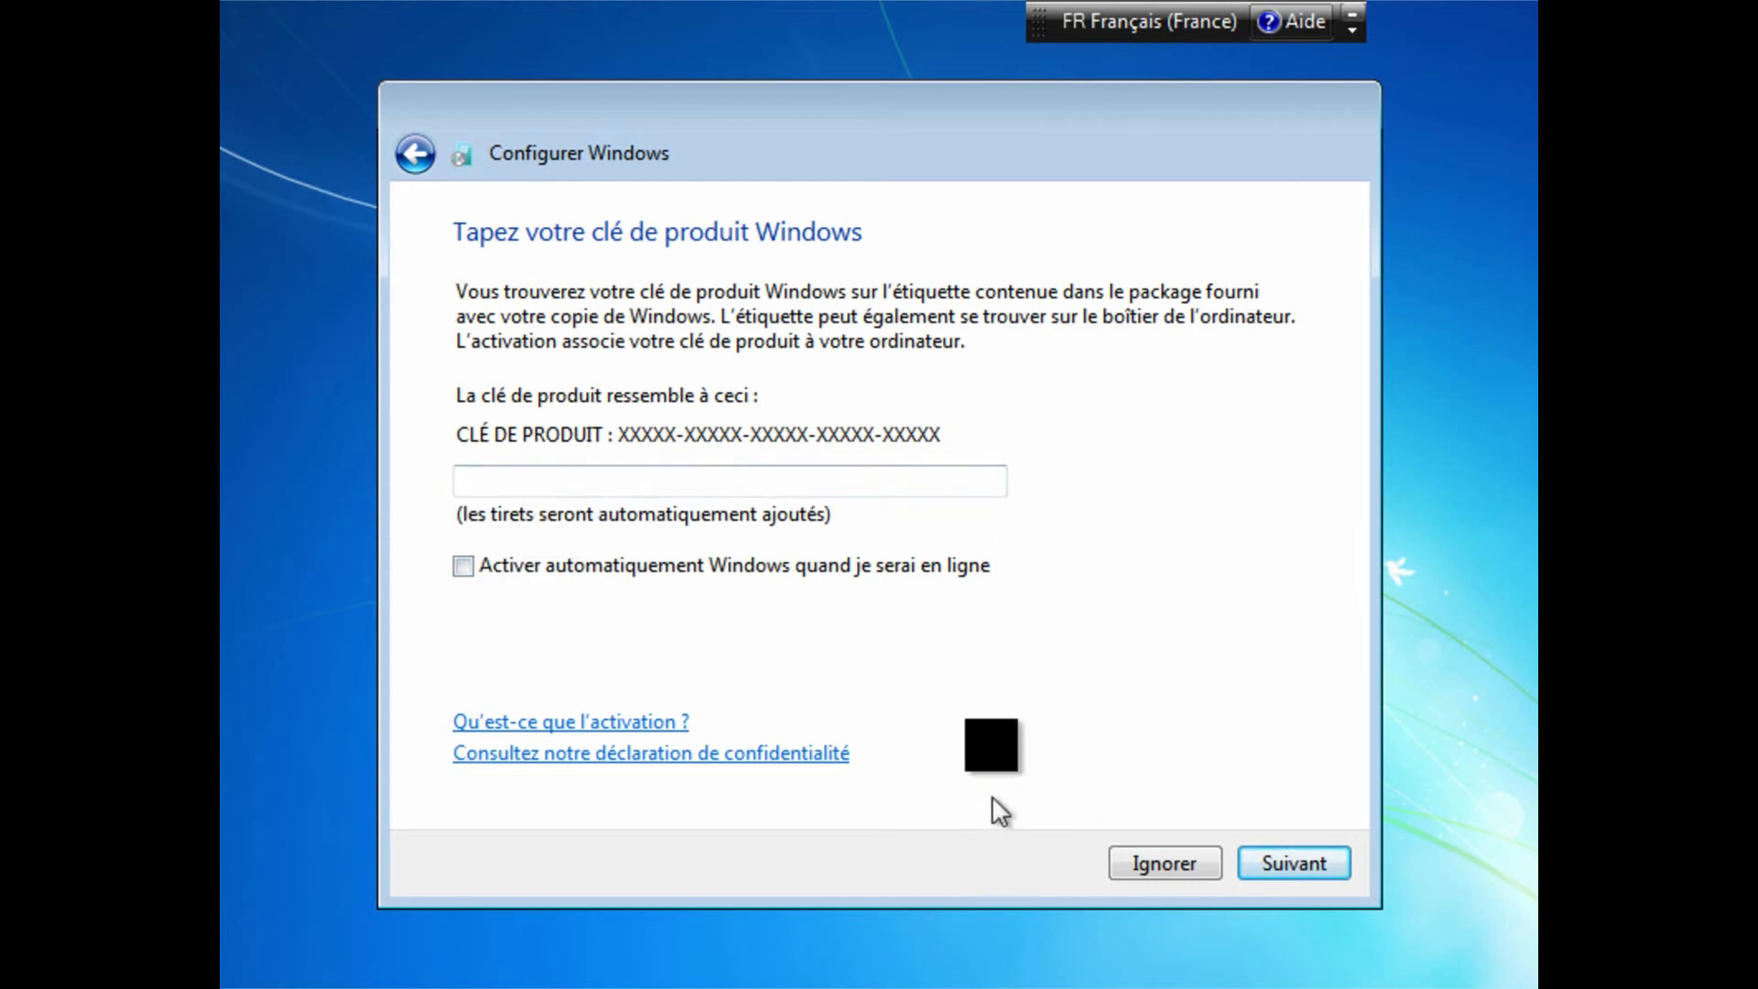
click(1319, 872)
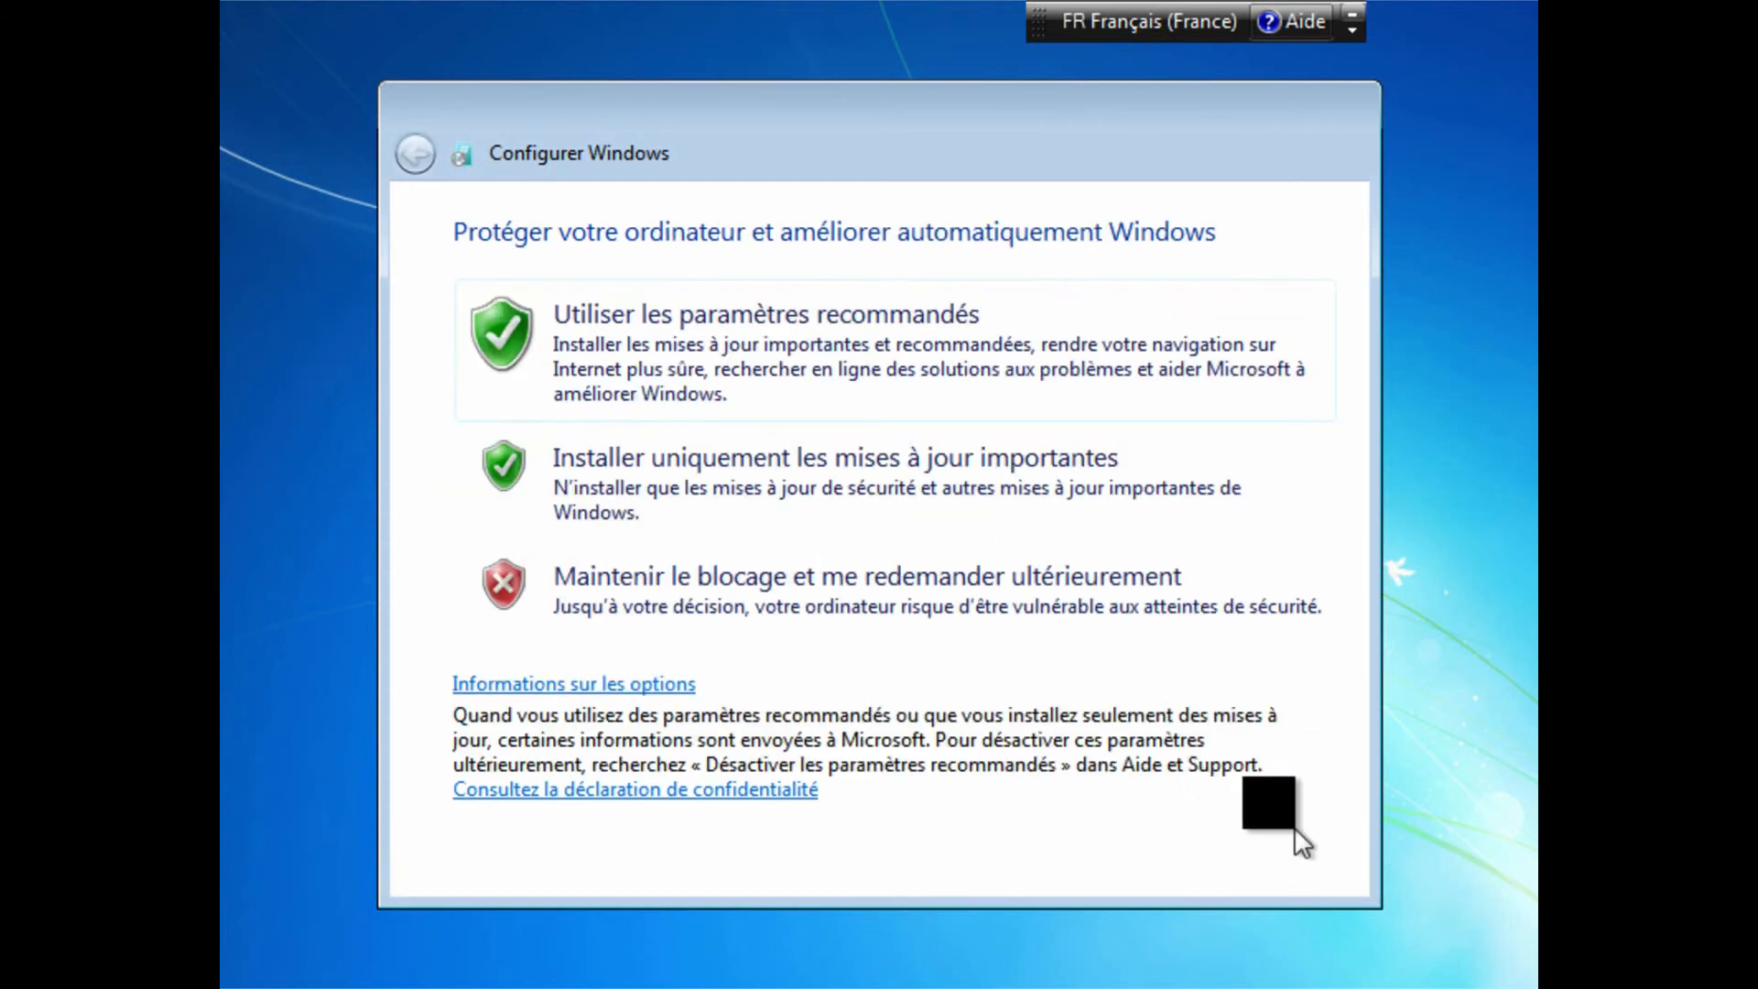
click(758, 337)
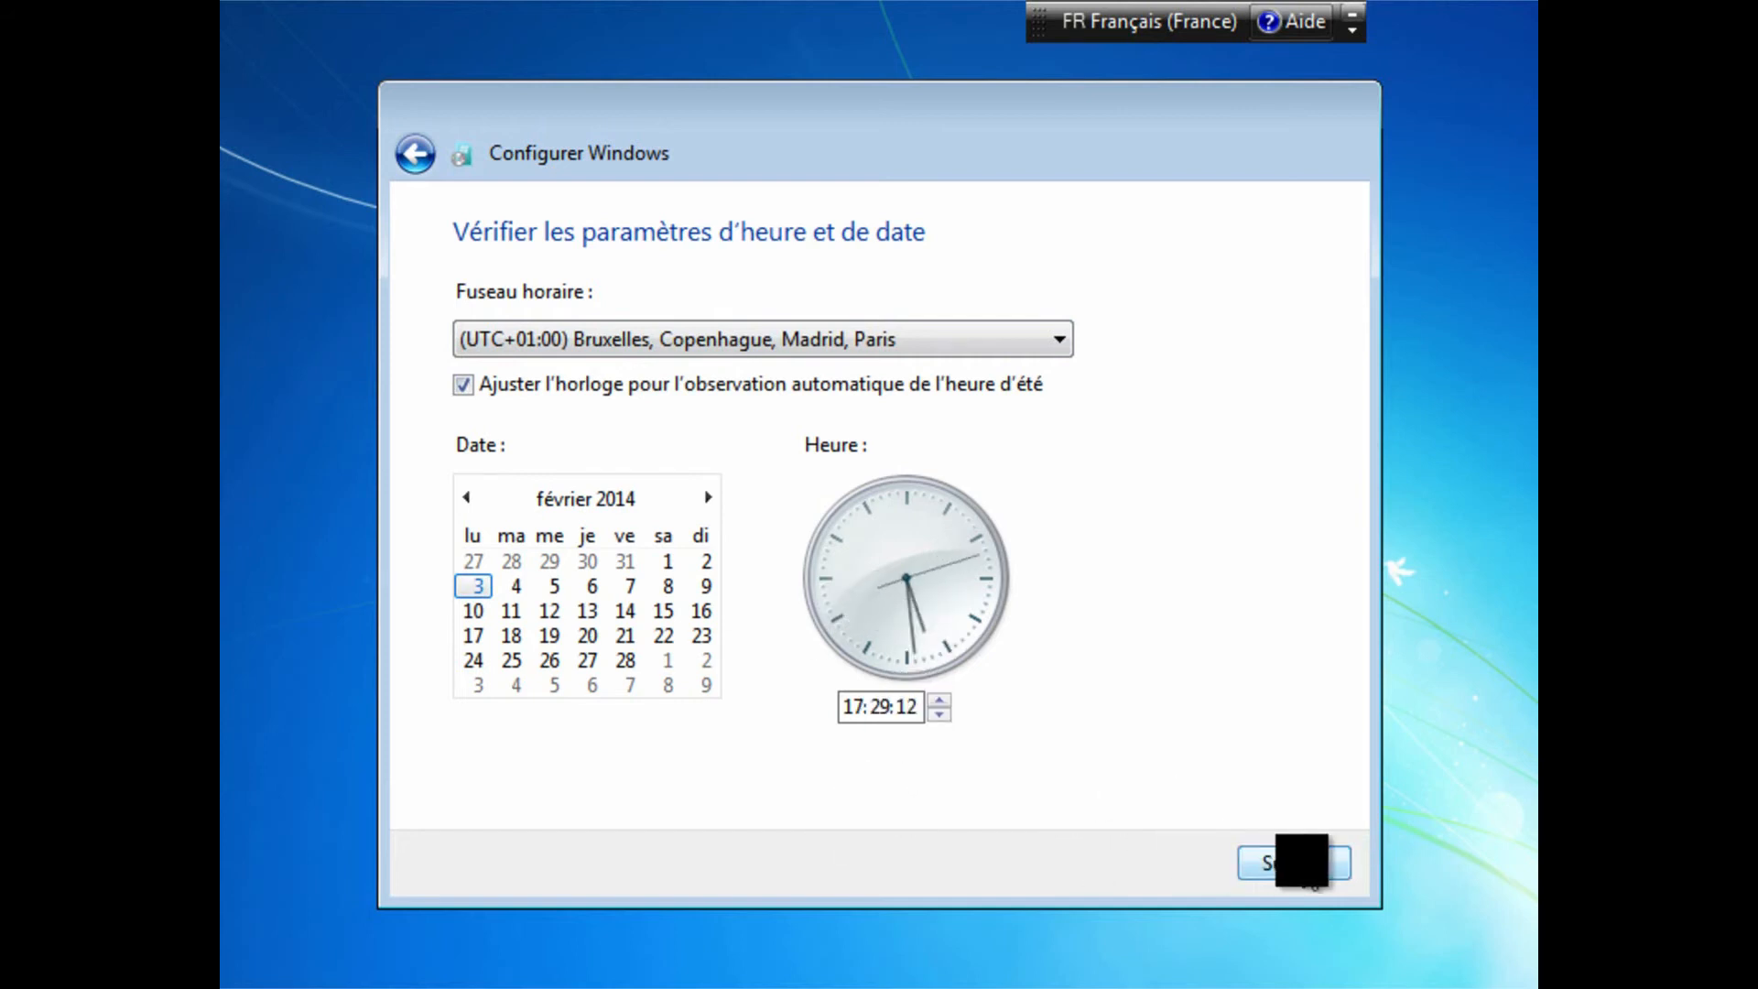
Accept the preset time zone, date and time, and set the computer's network location to Réseau domestique
click(1319, 870)
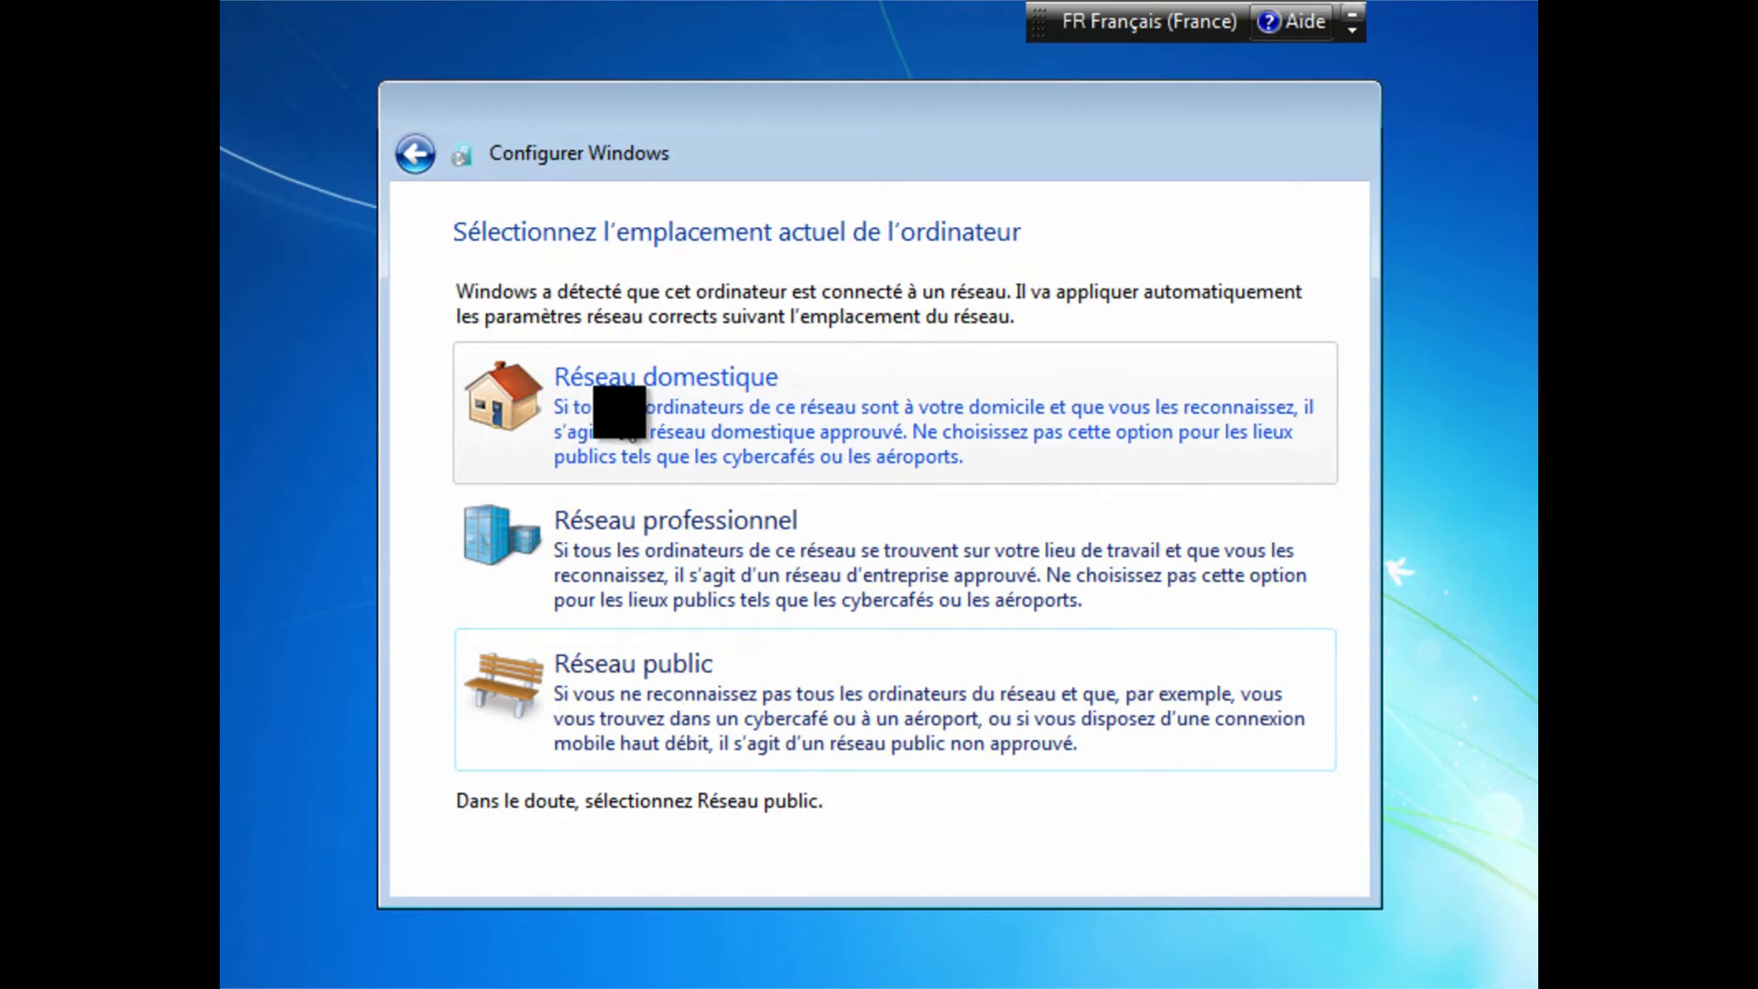
click(678, 404)
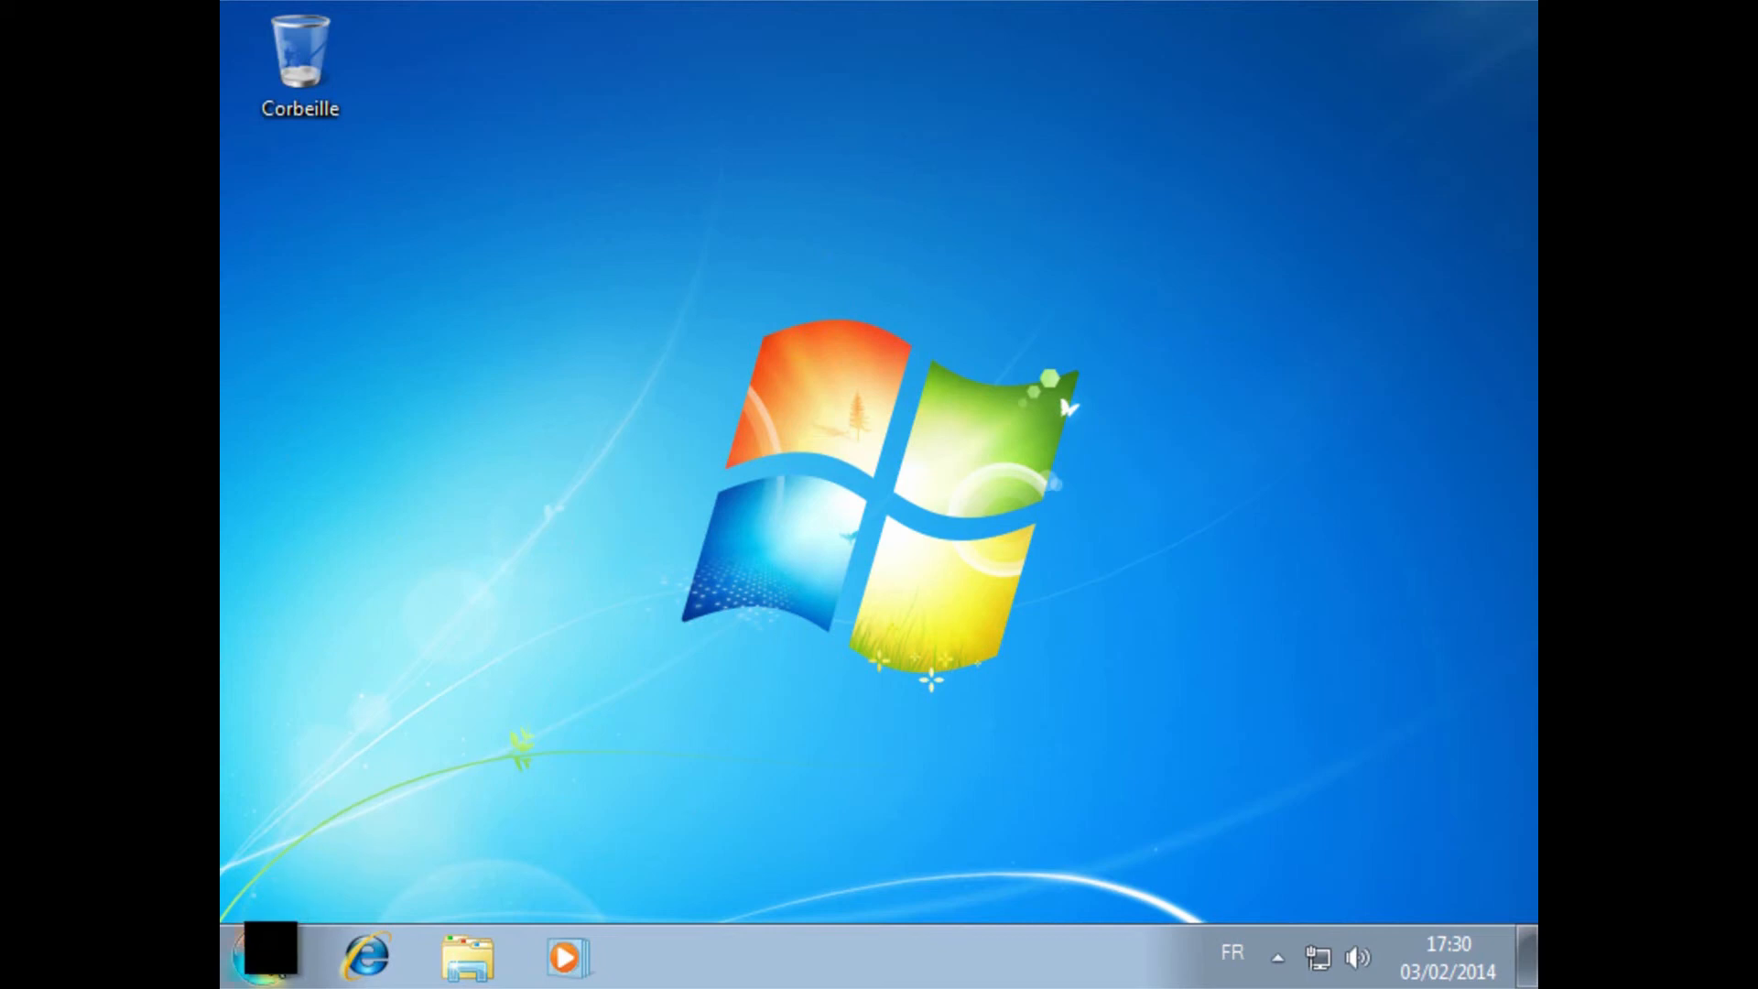
Open the computer's system properties and check Gestionnaire de périphériques for devices without a driver, selecting Périphérique système de base, and close both windows
click(264, 948)
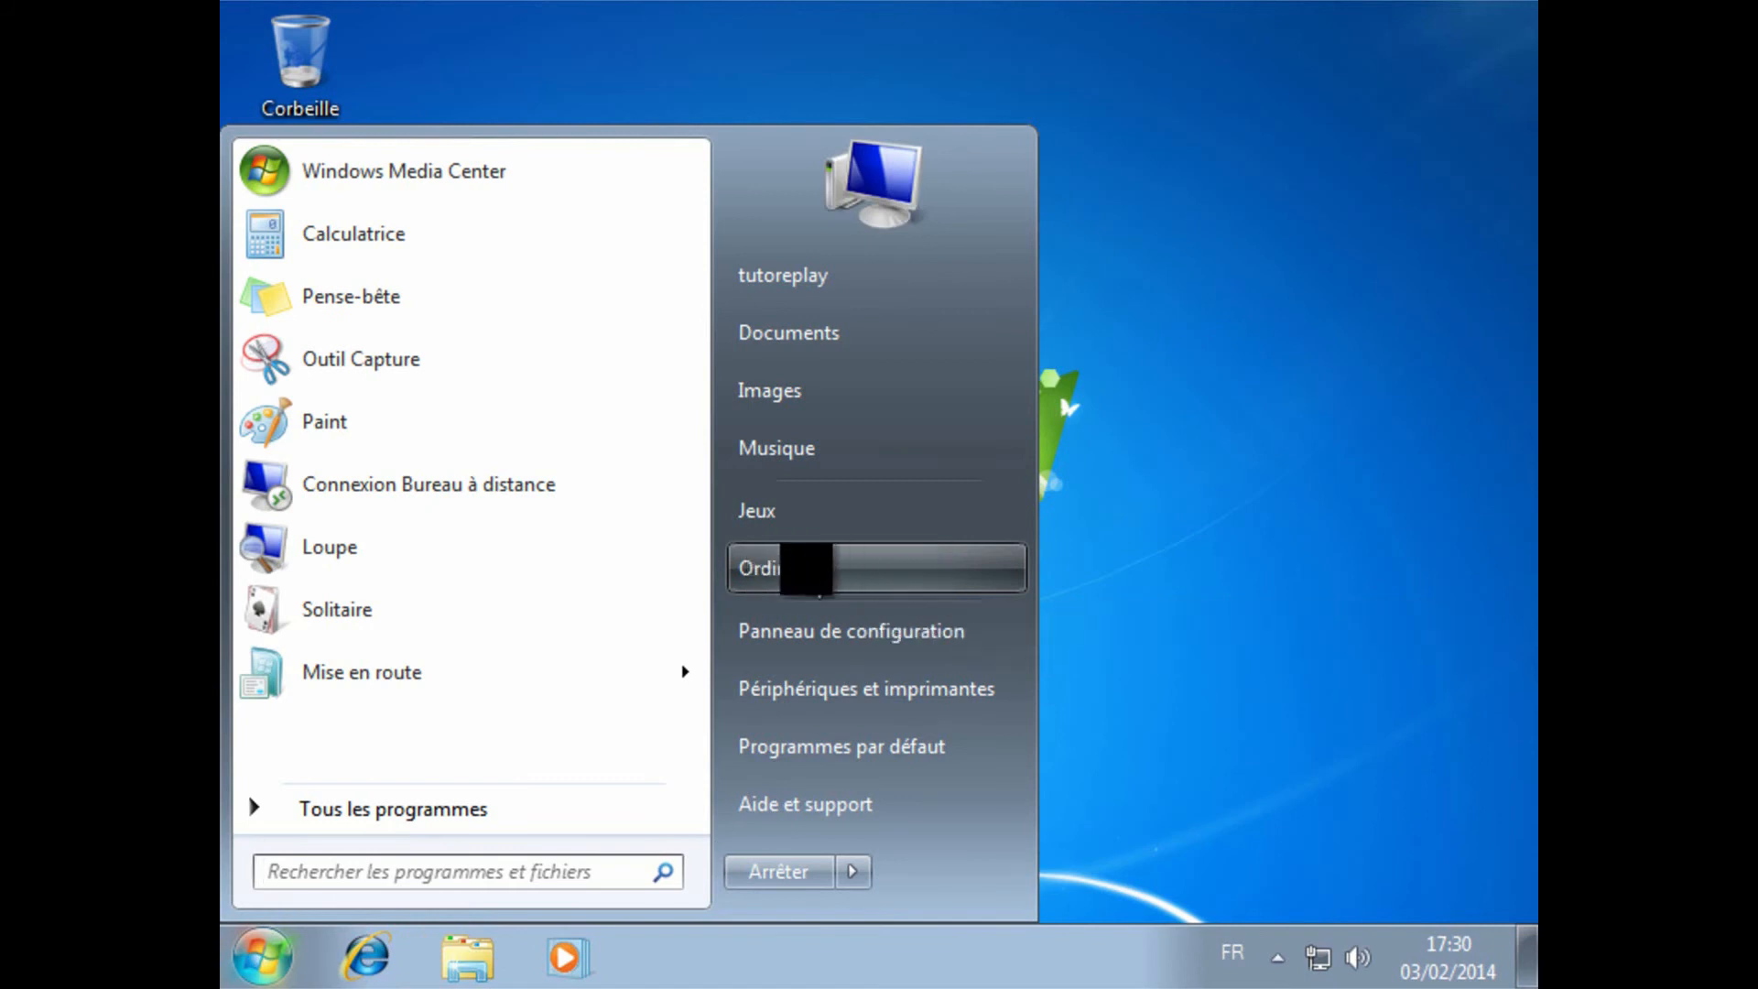
right_click(807, 569)
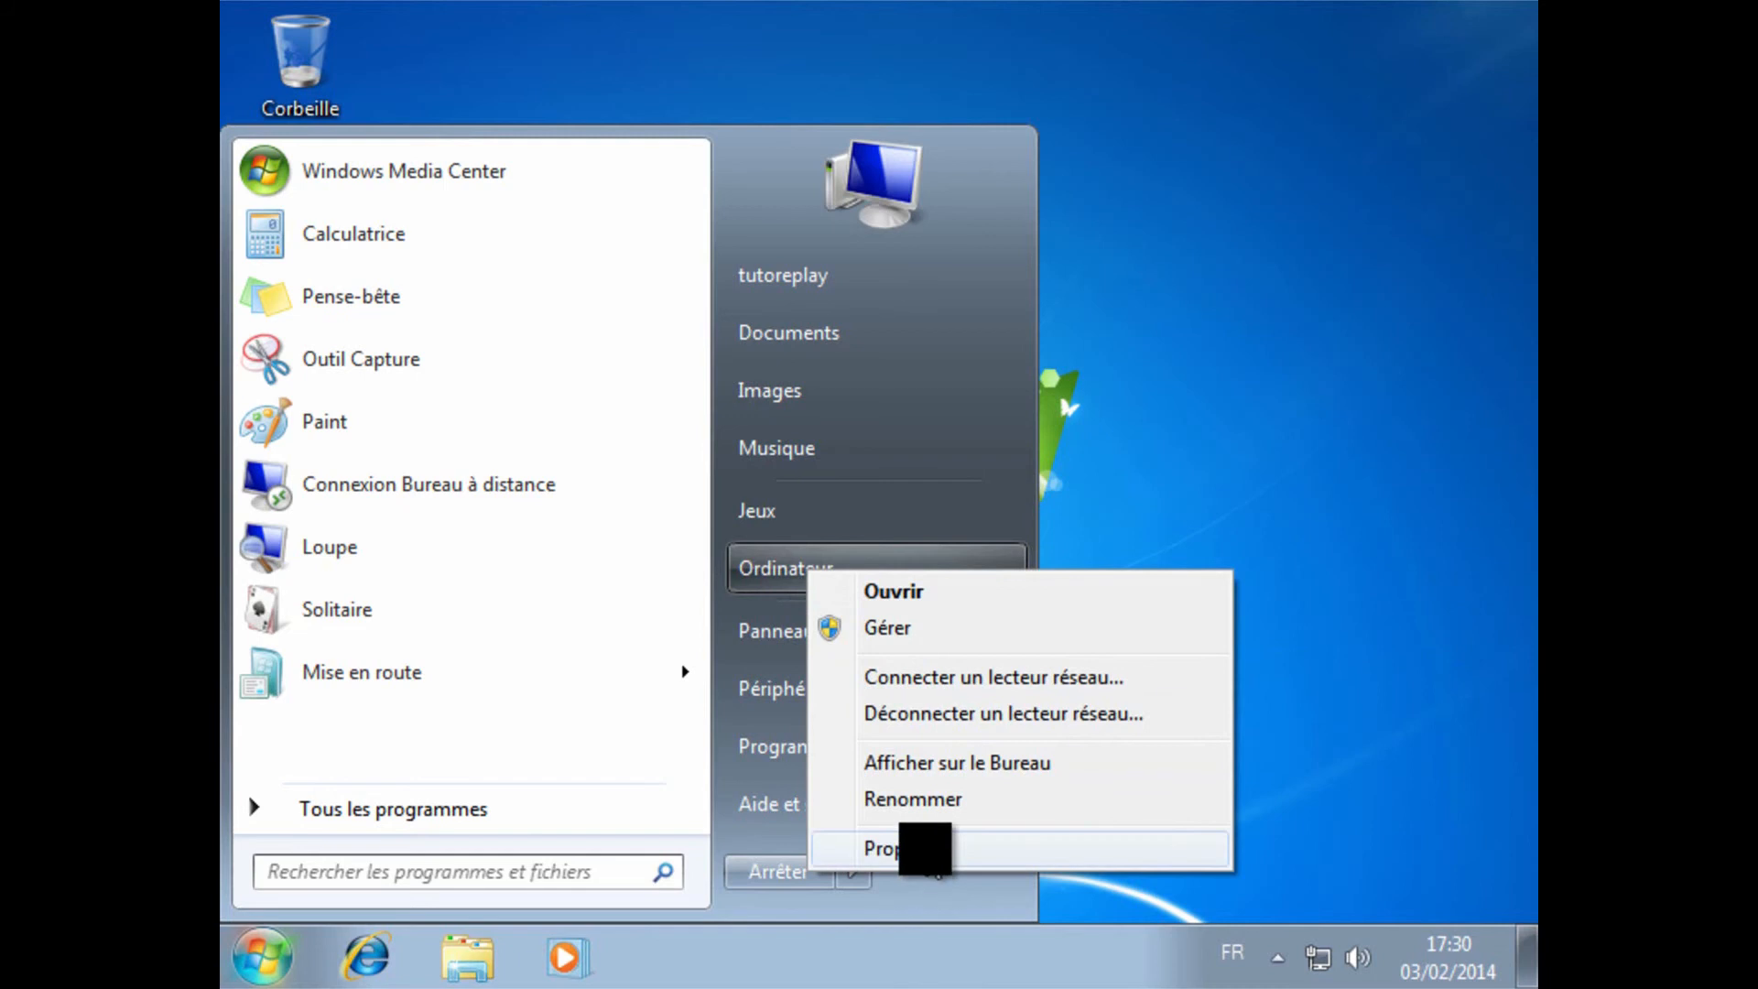
click(930, 849)
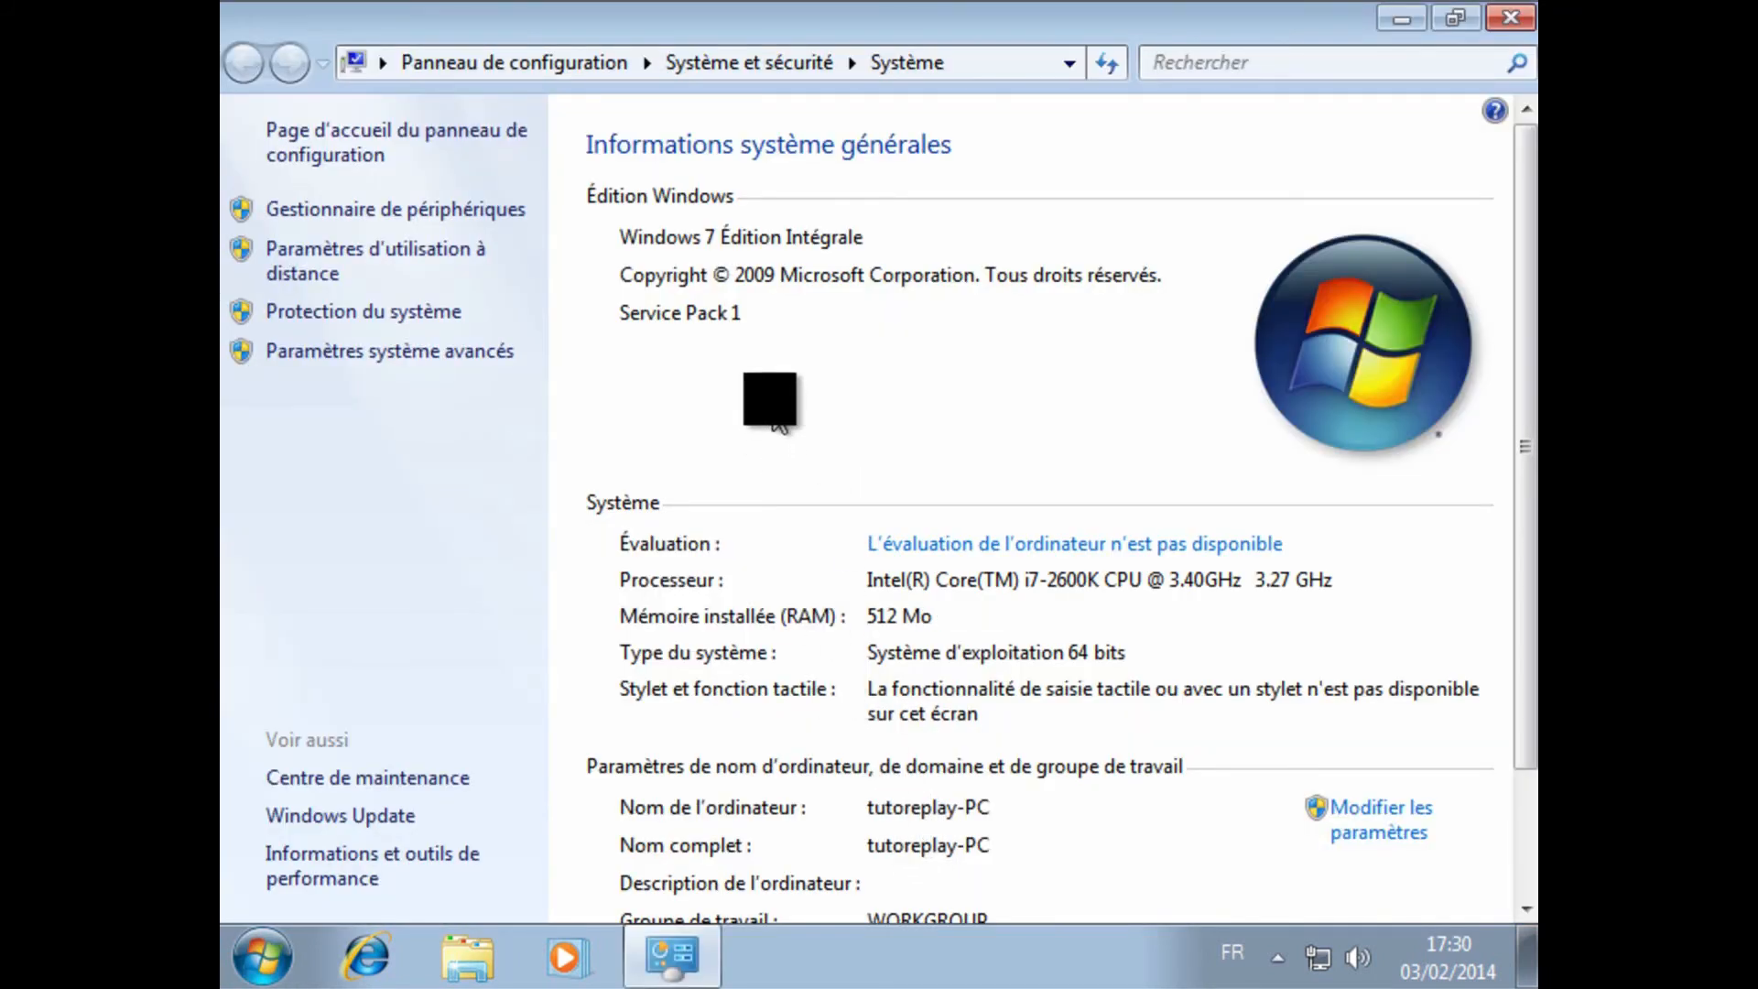
click(476, 209)
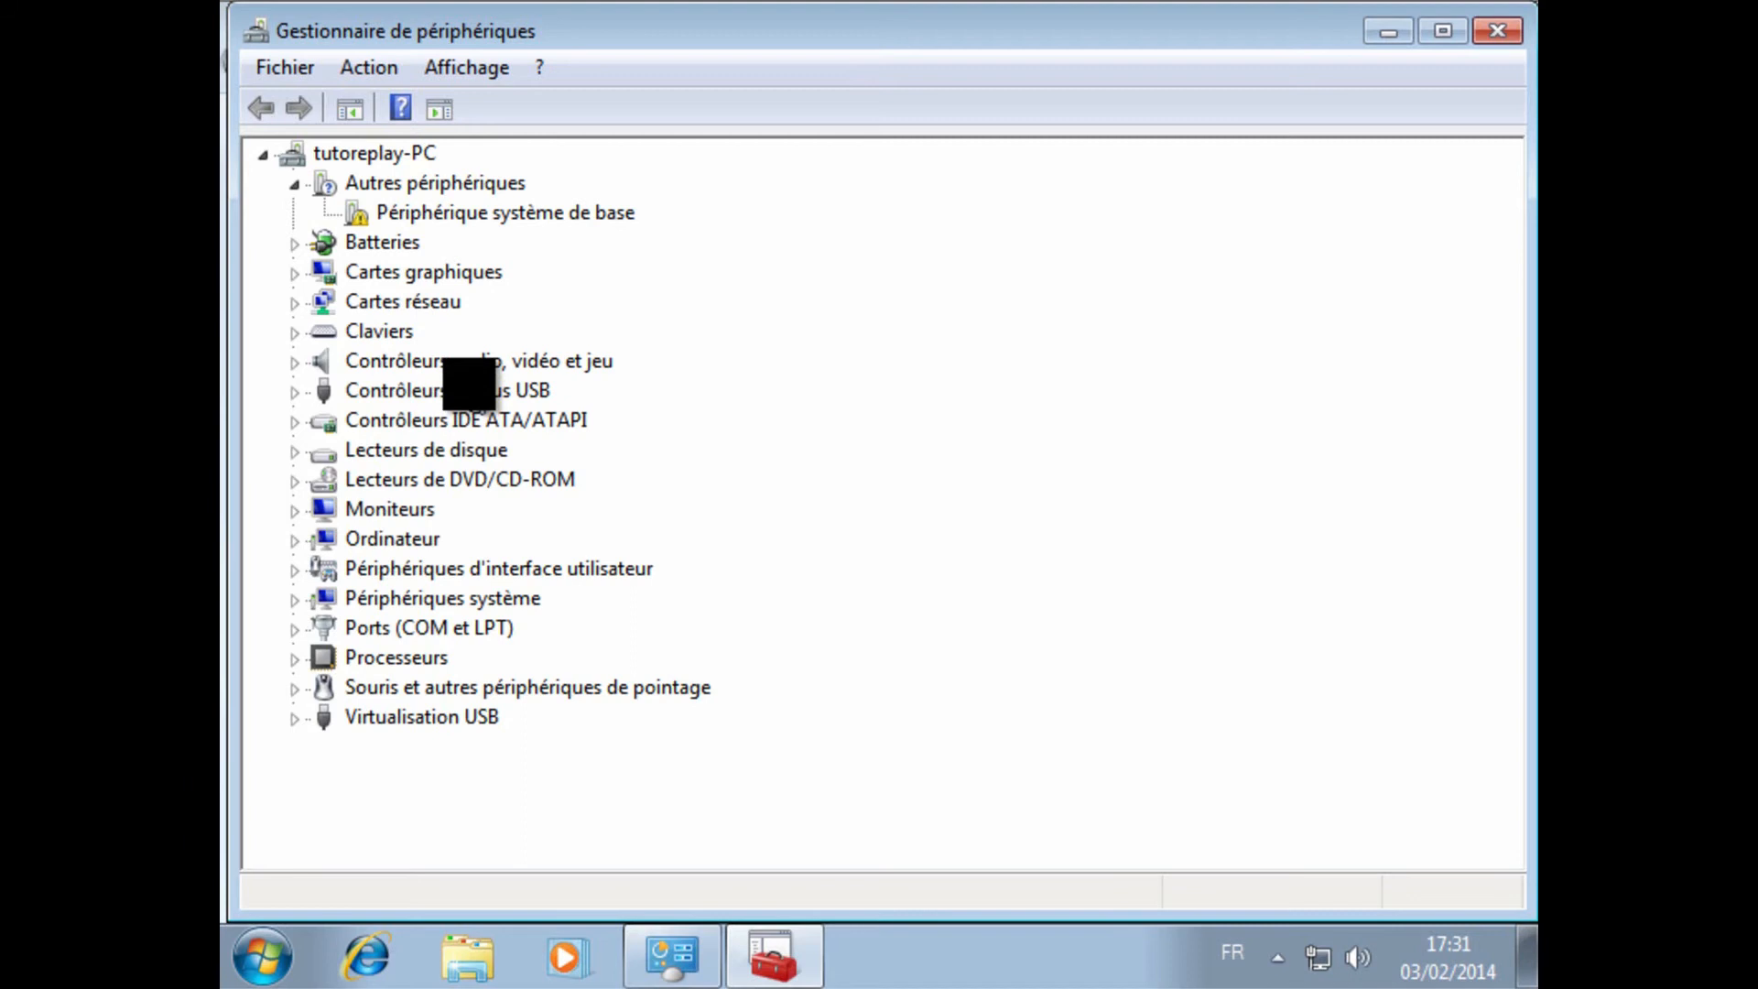
click(416, 211)
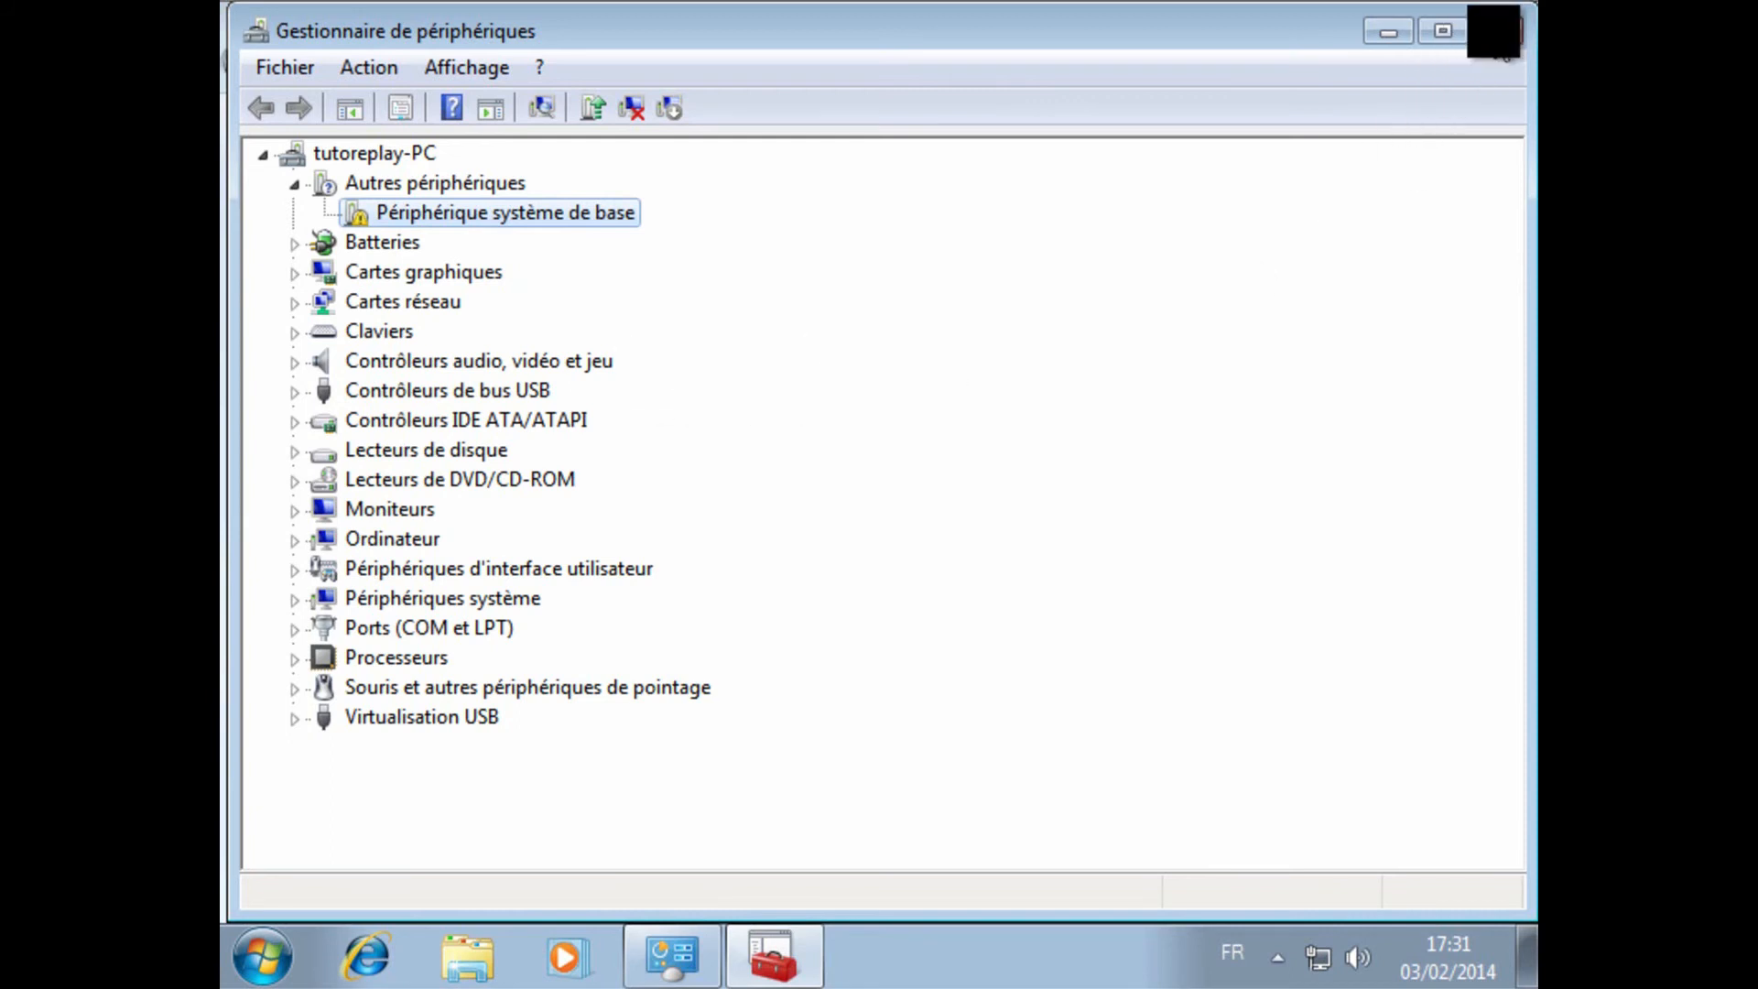
click(1496, 30)
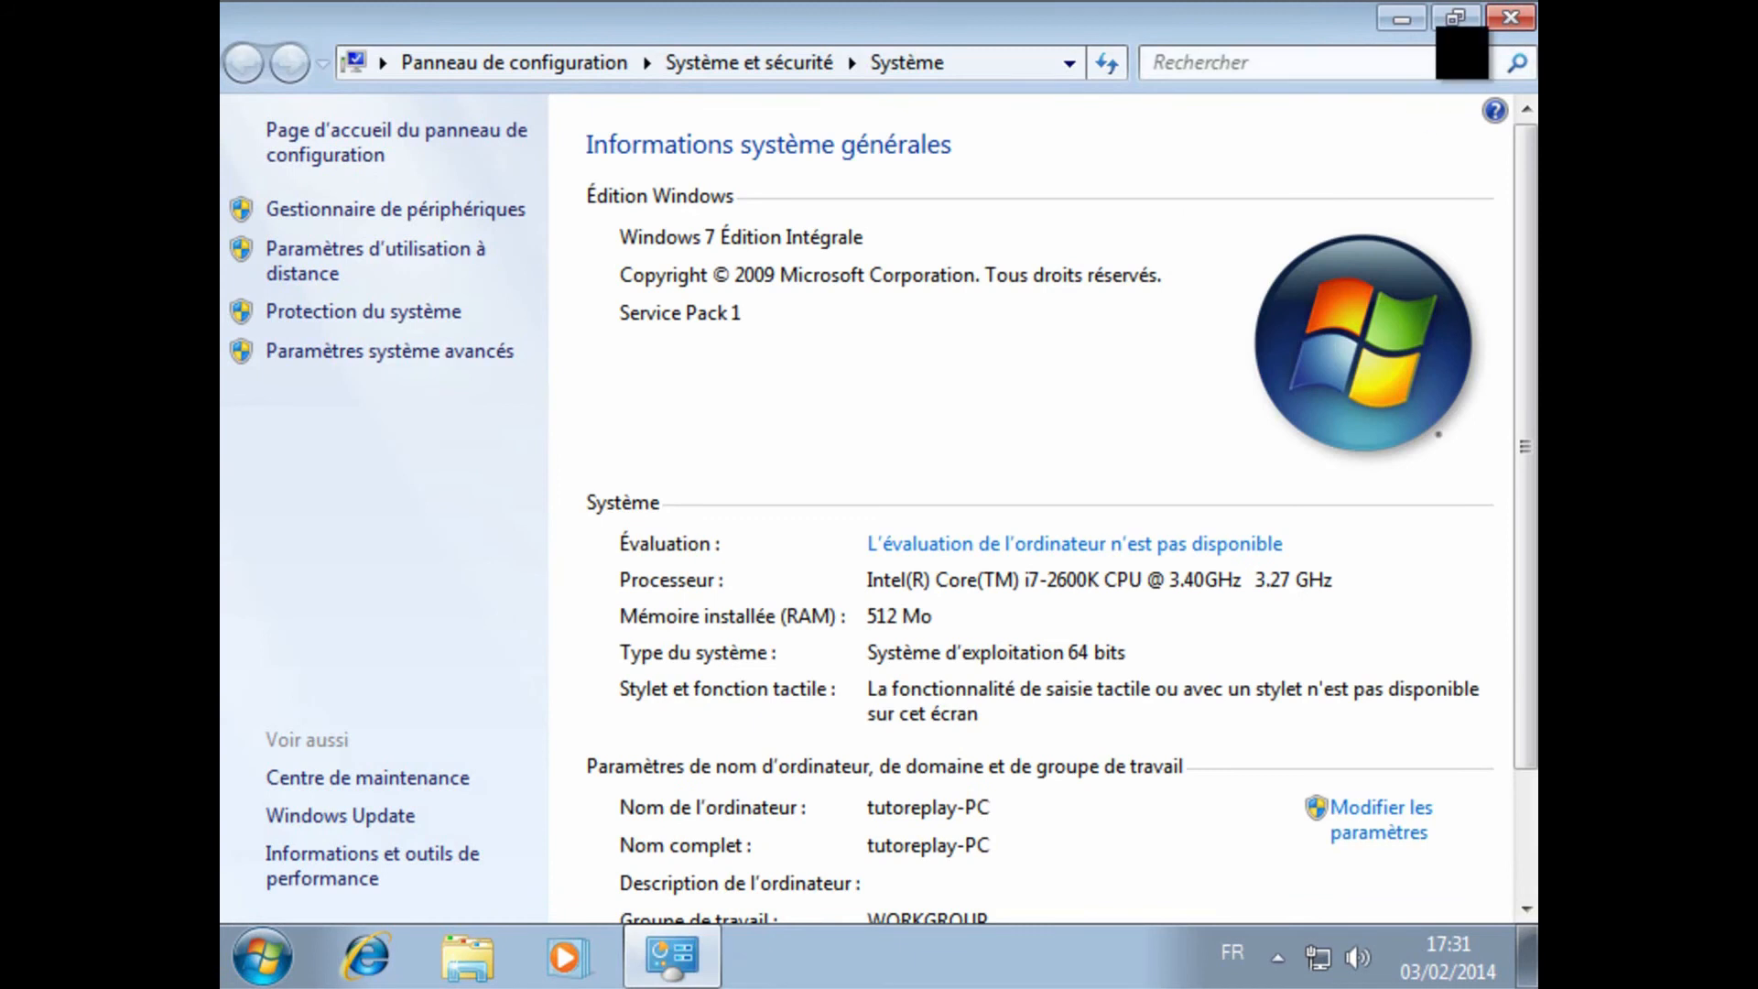
click(1509, 18)
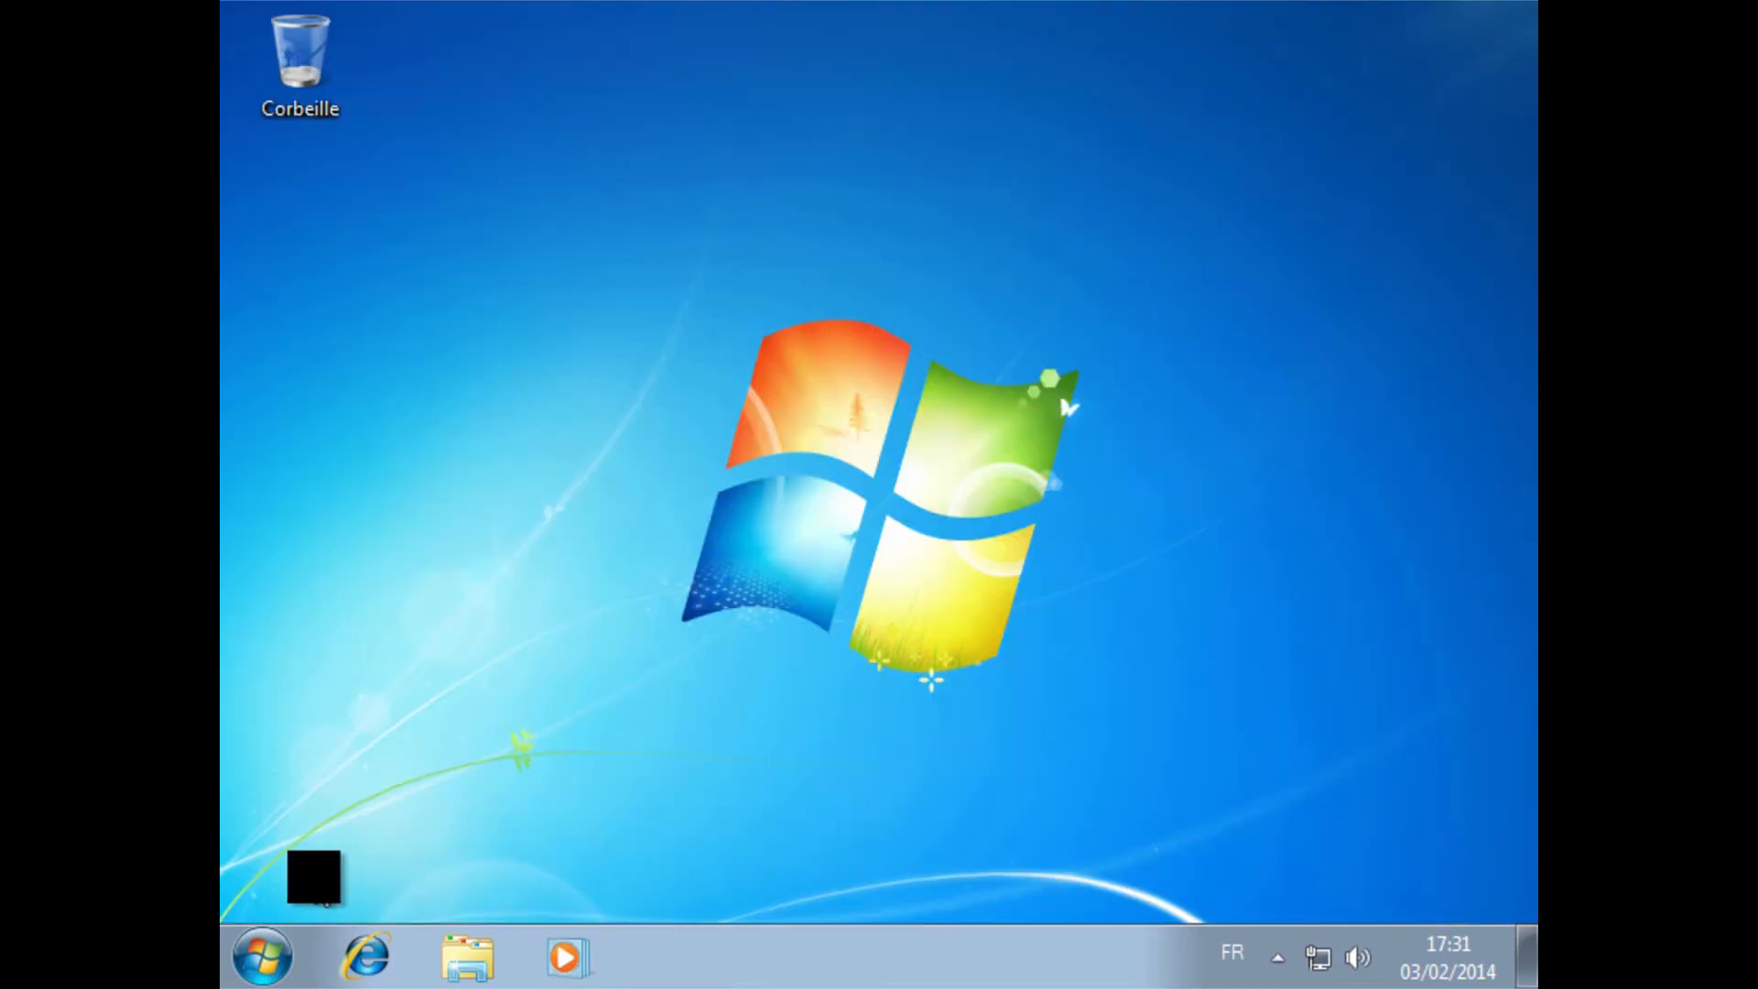
click(365, 943)
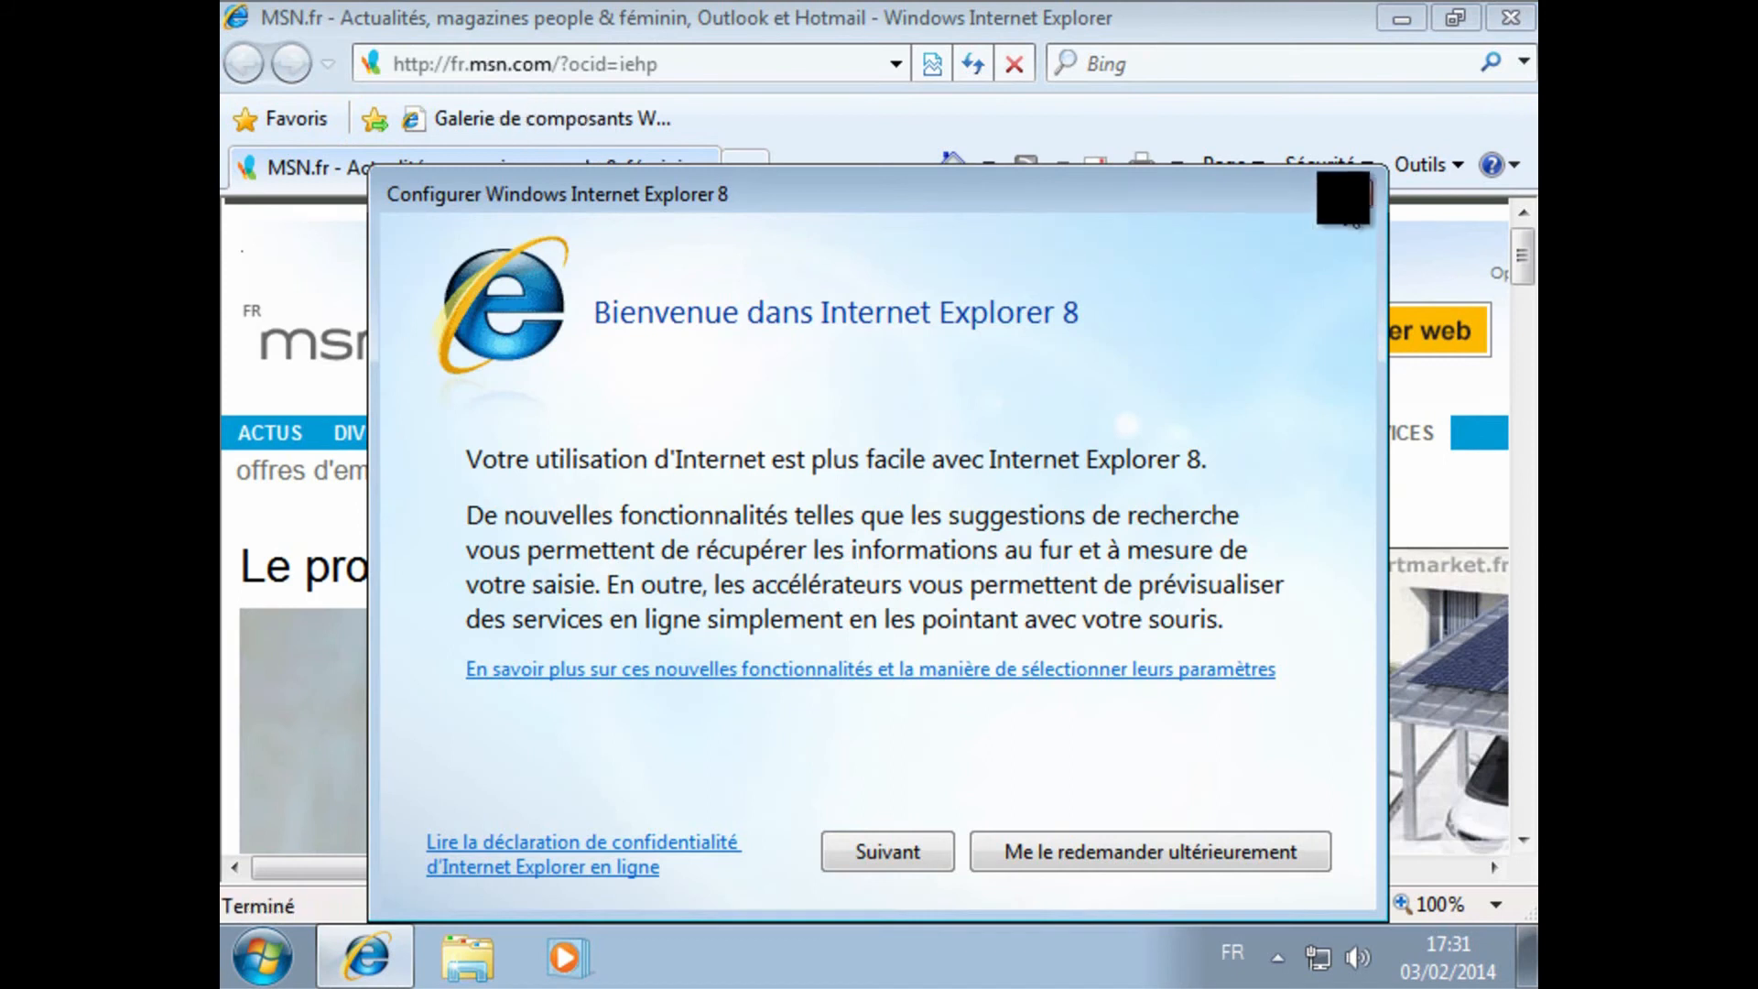
click(1344, 197)
click(608, 111)
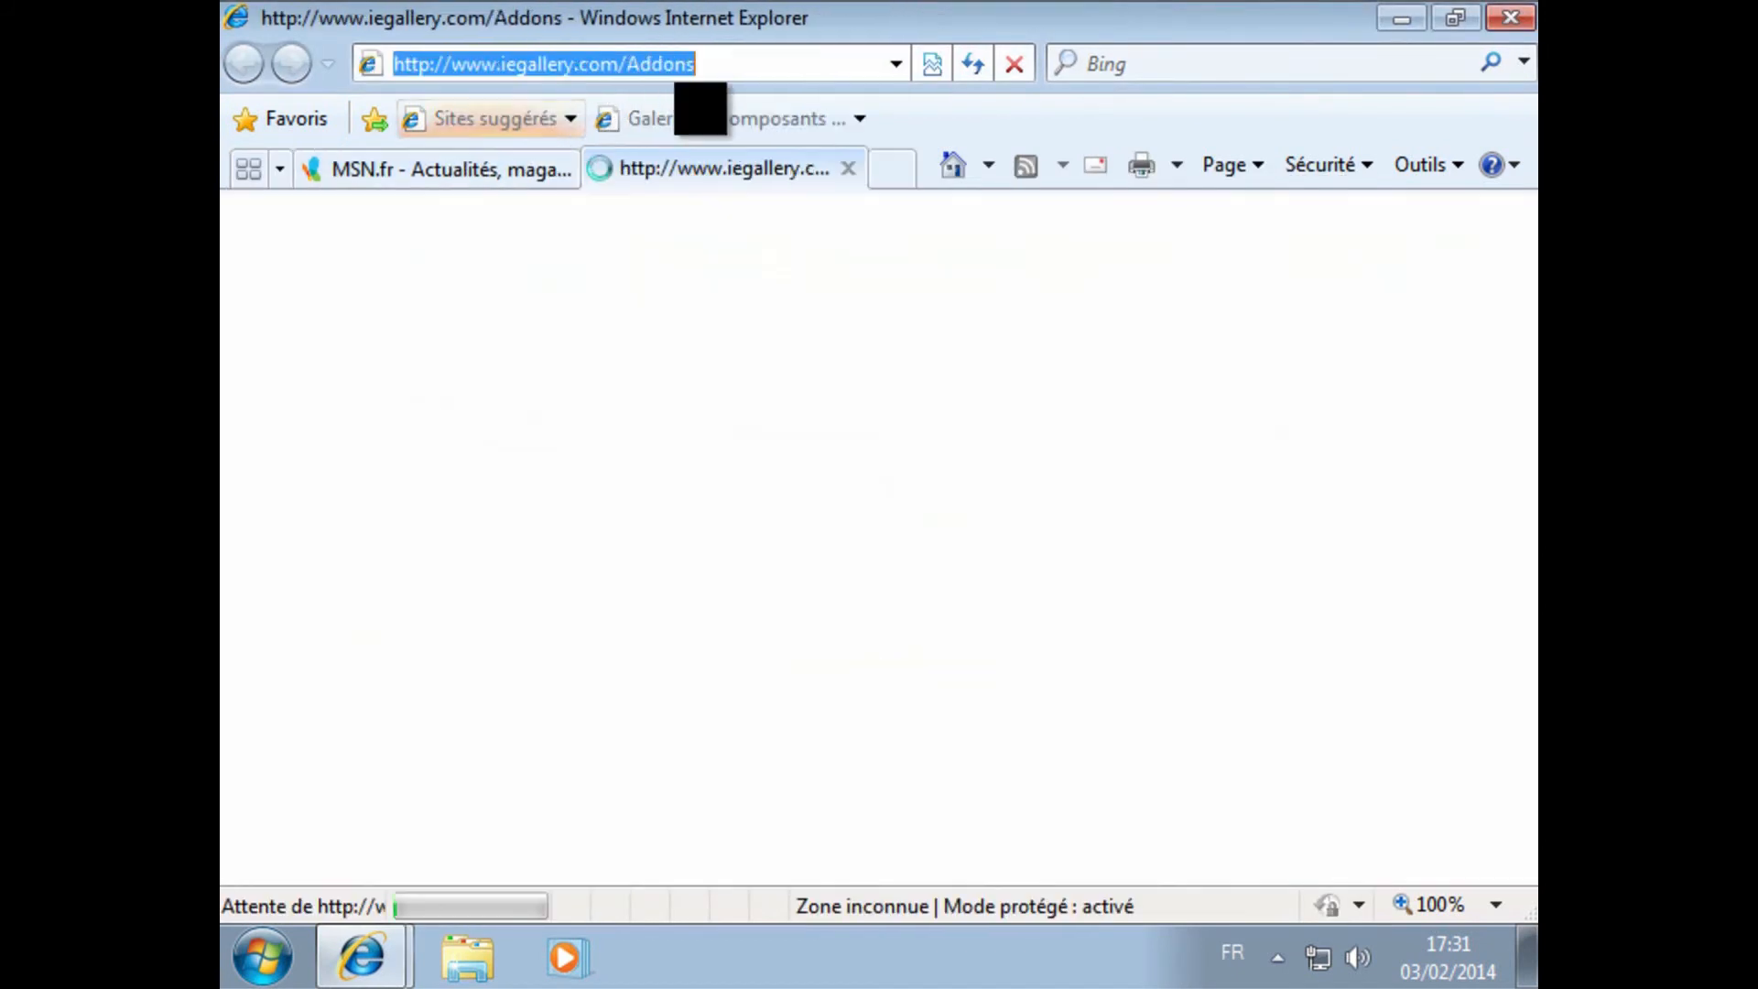
text(ww)
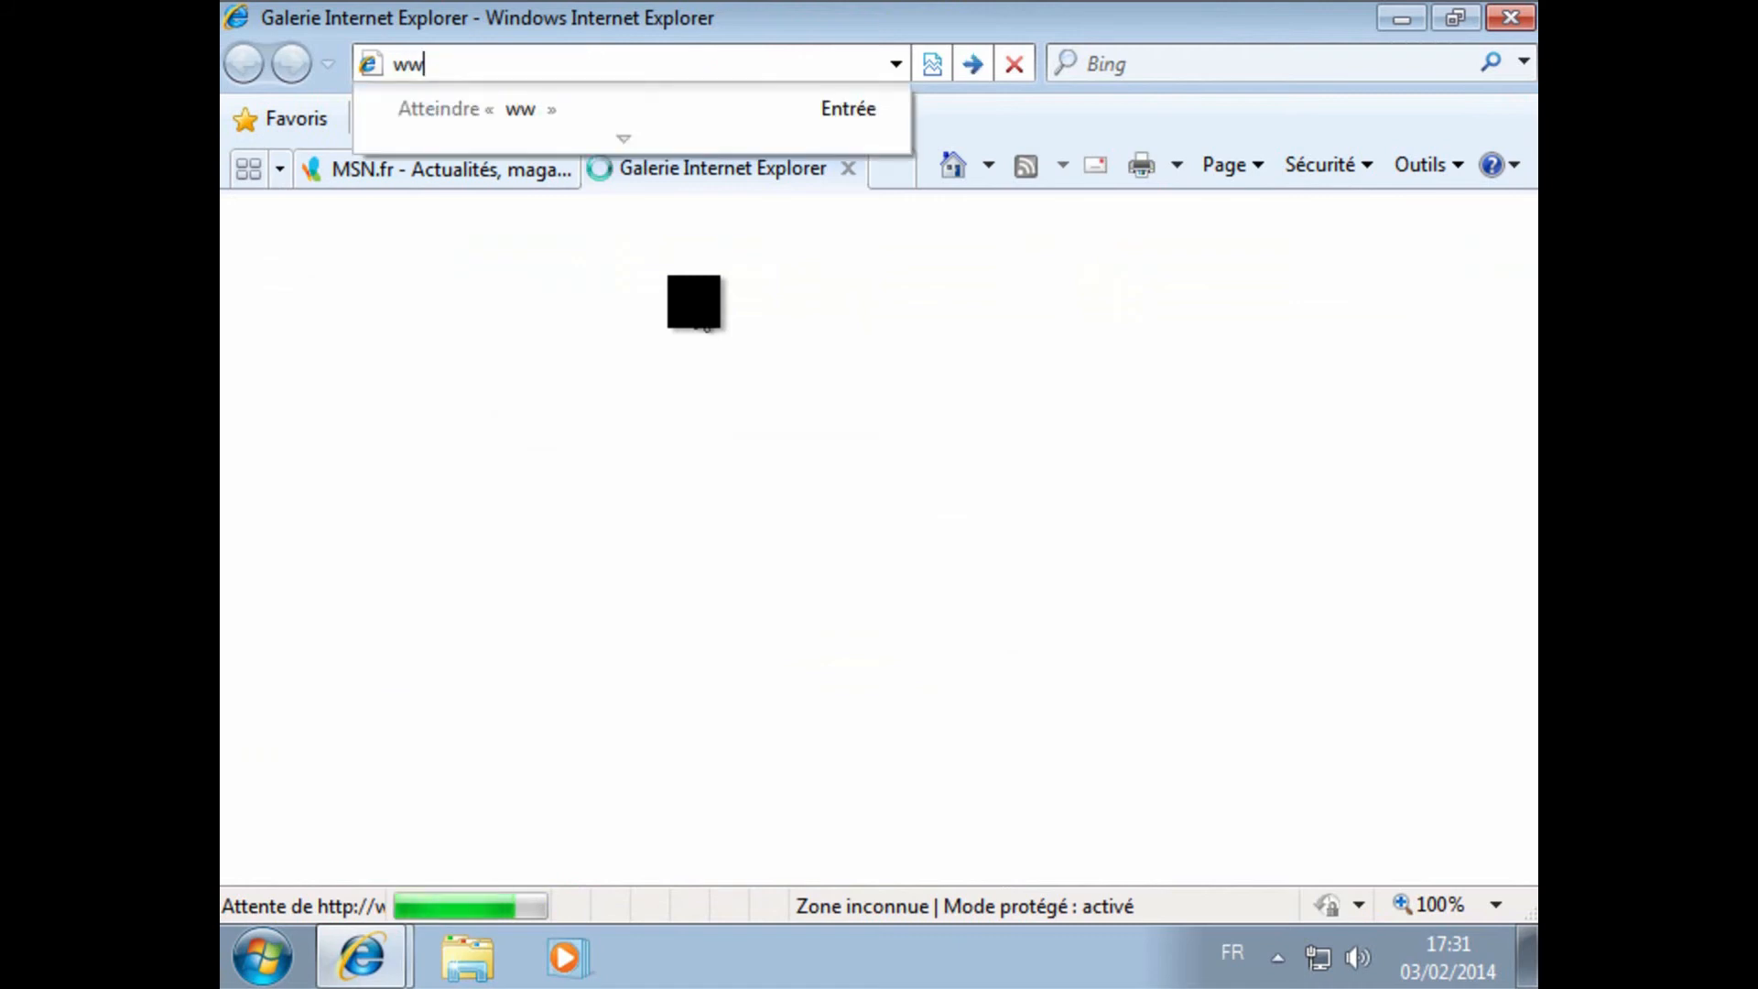
text(w.goog)
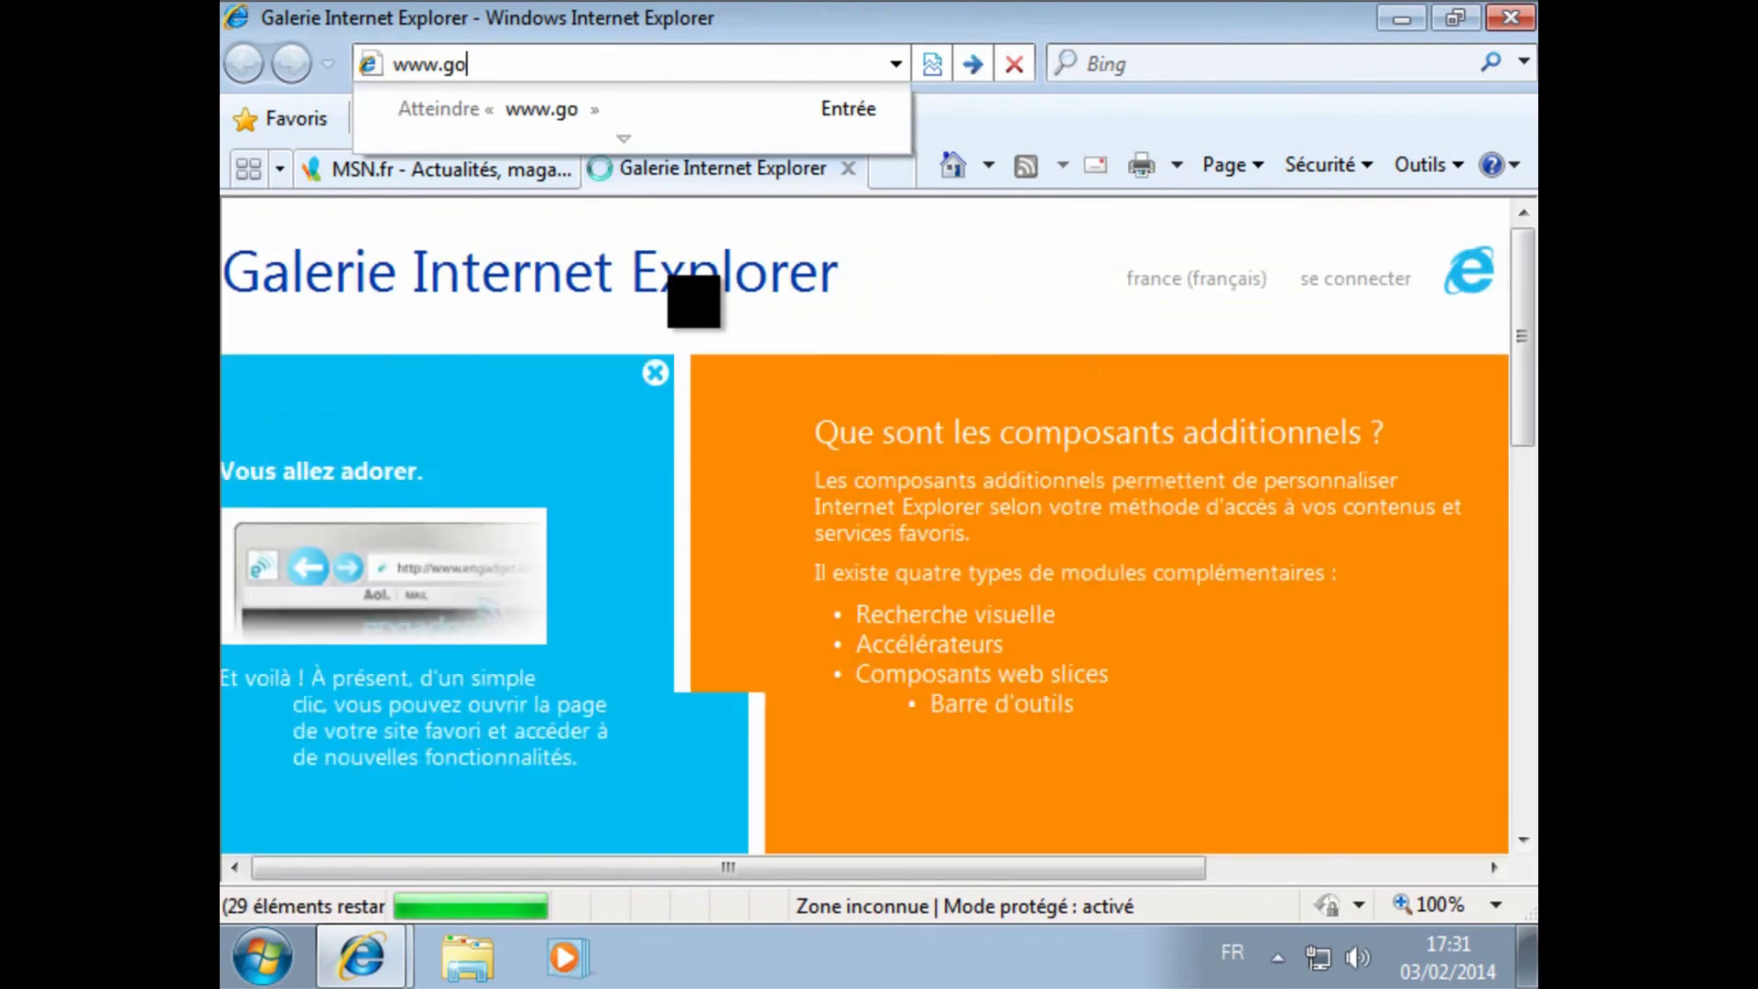
text(le)
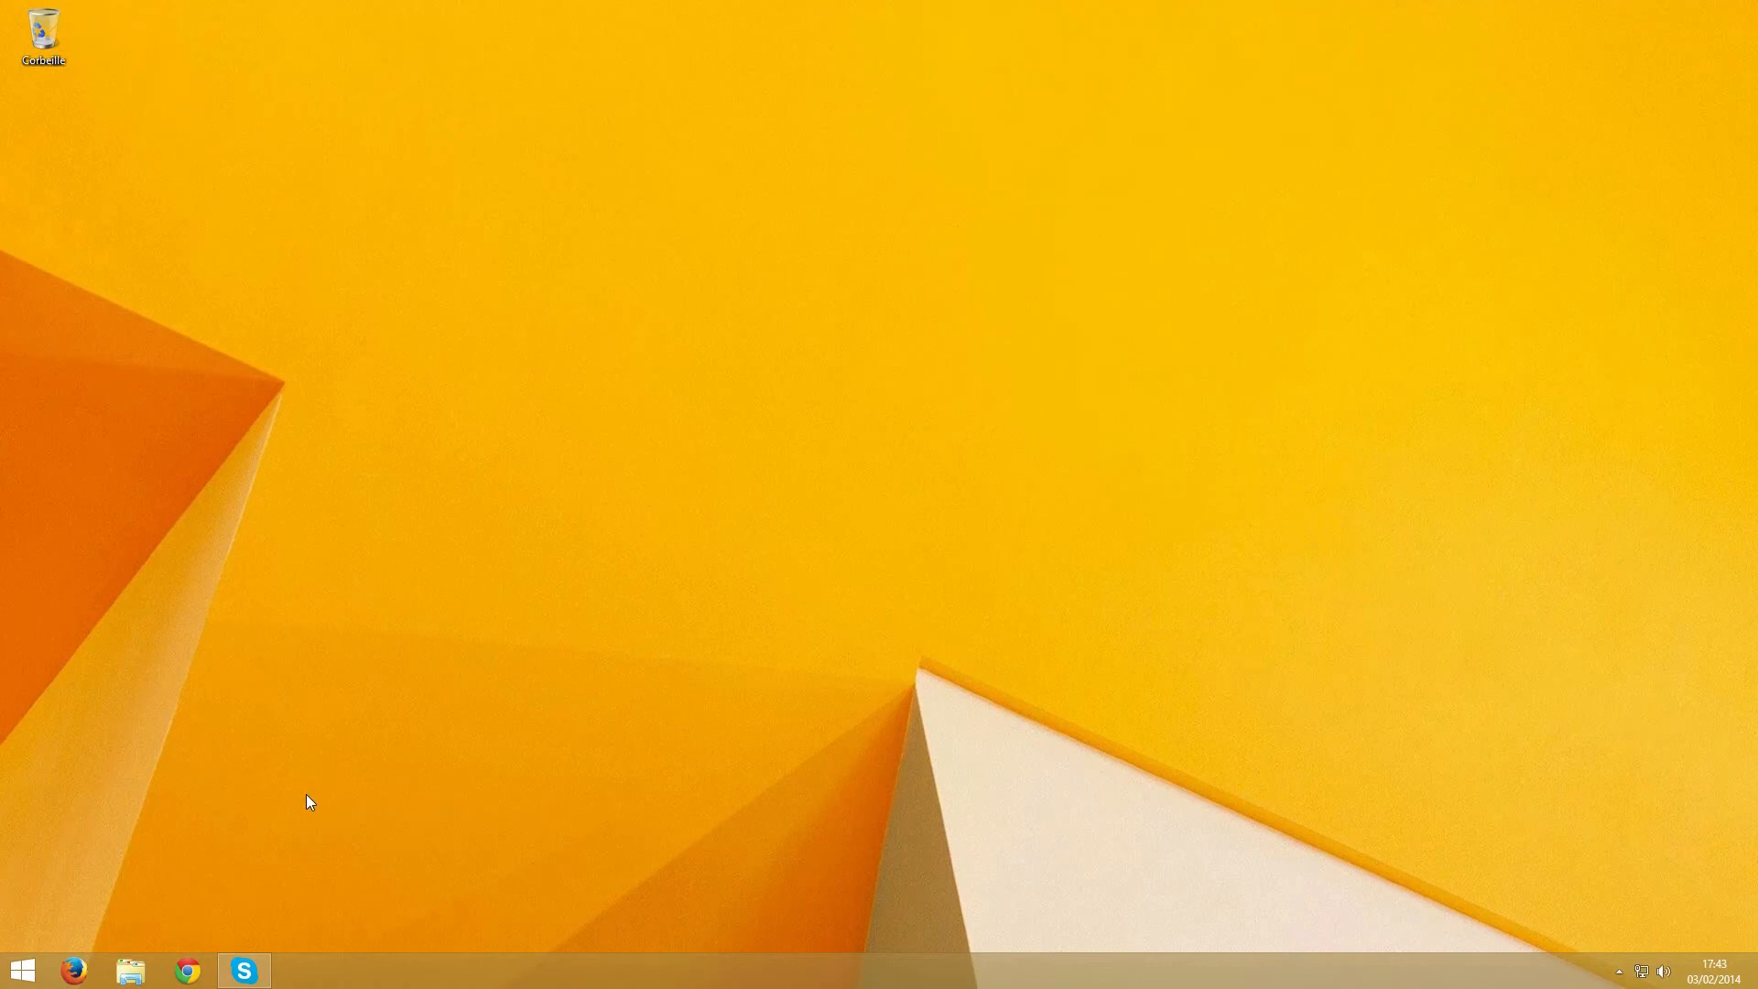
Open Google Chrome, search for "tous les drivers" and open the TousLesDrivers.com site from the results
click(190, 973)
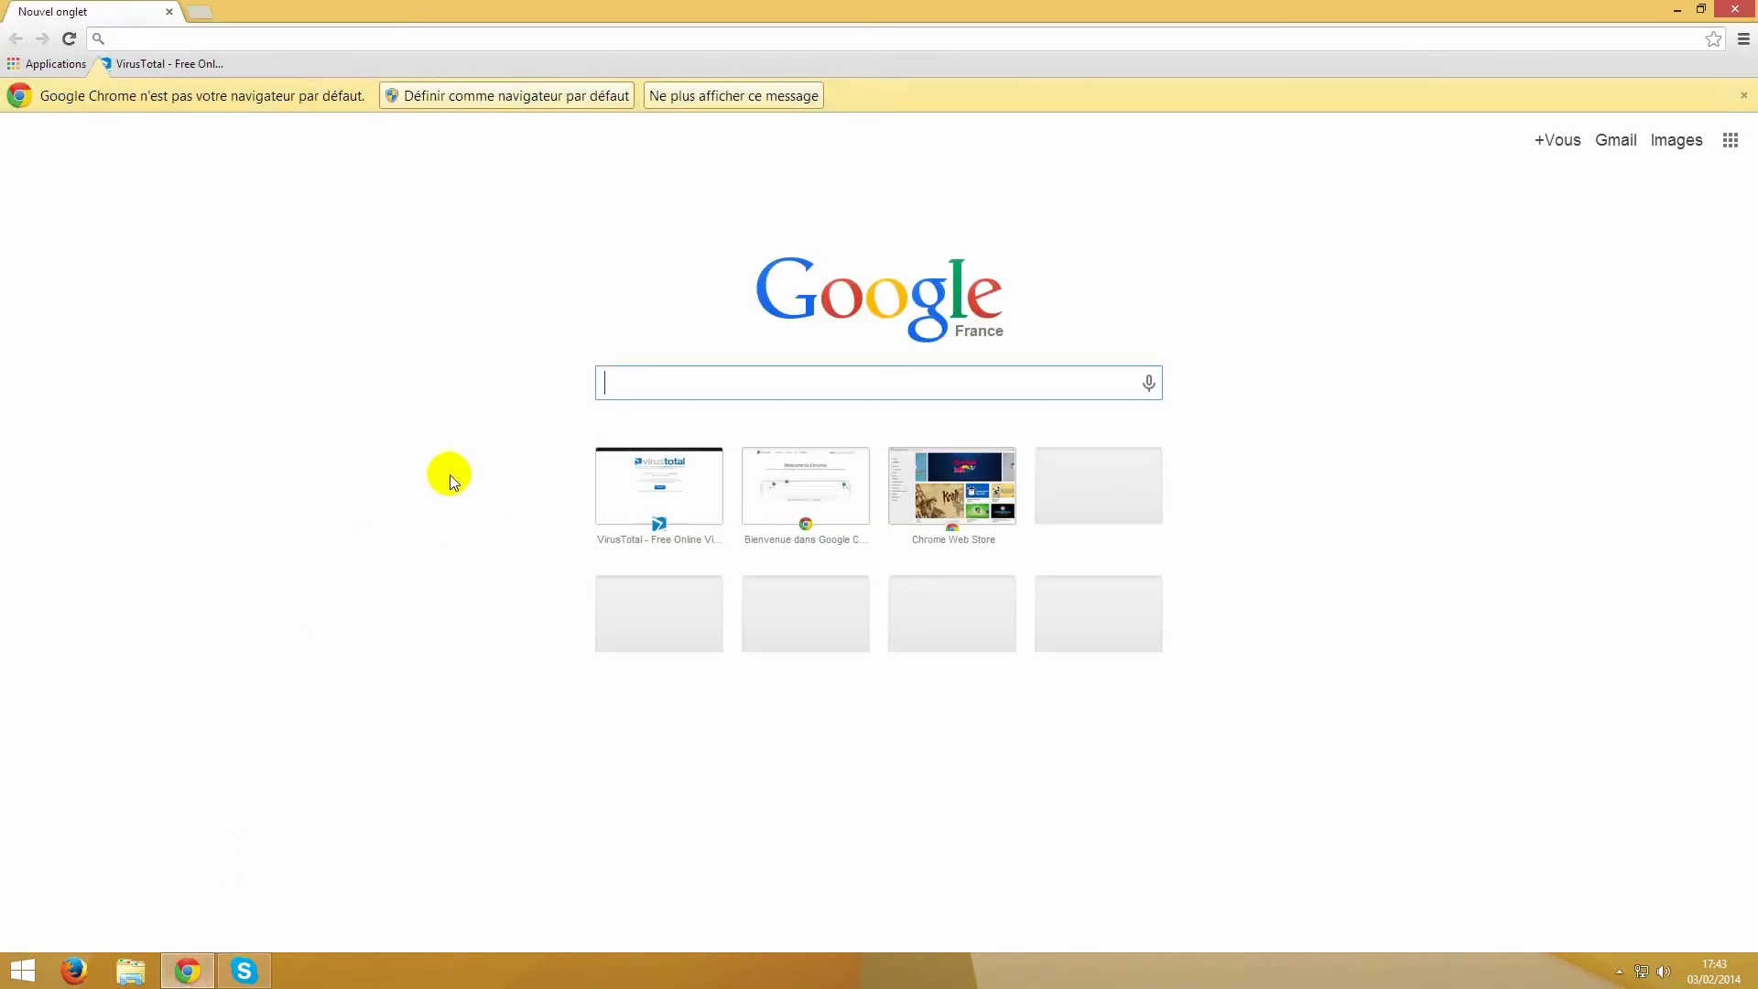
text(tous)
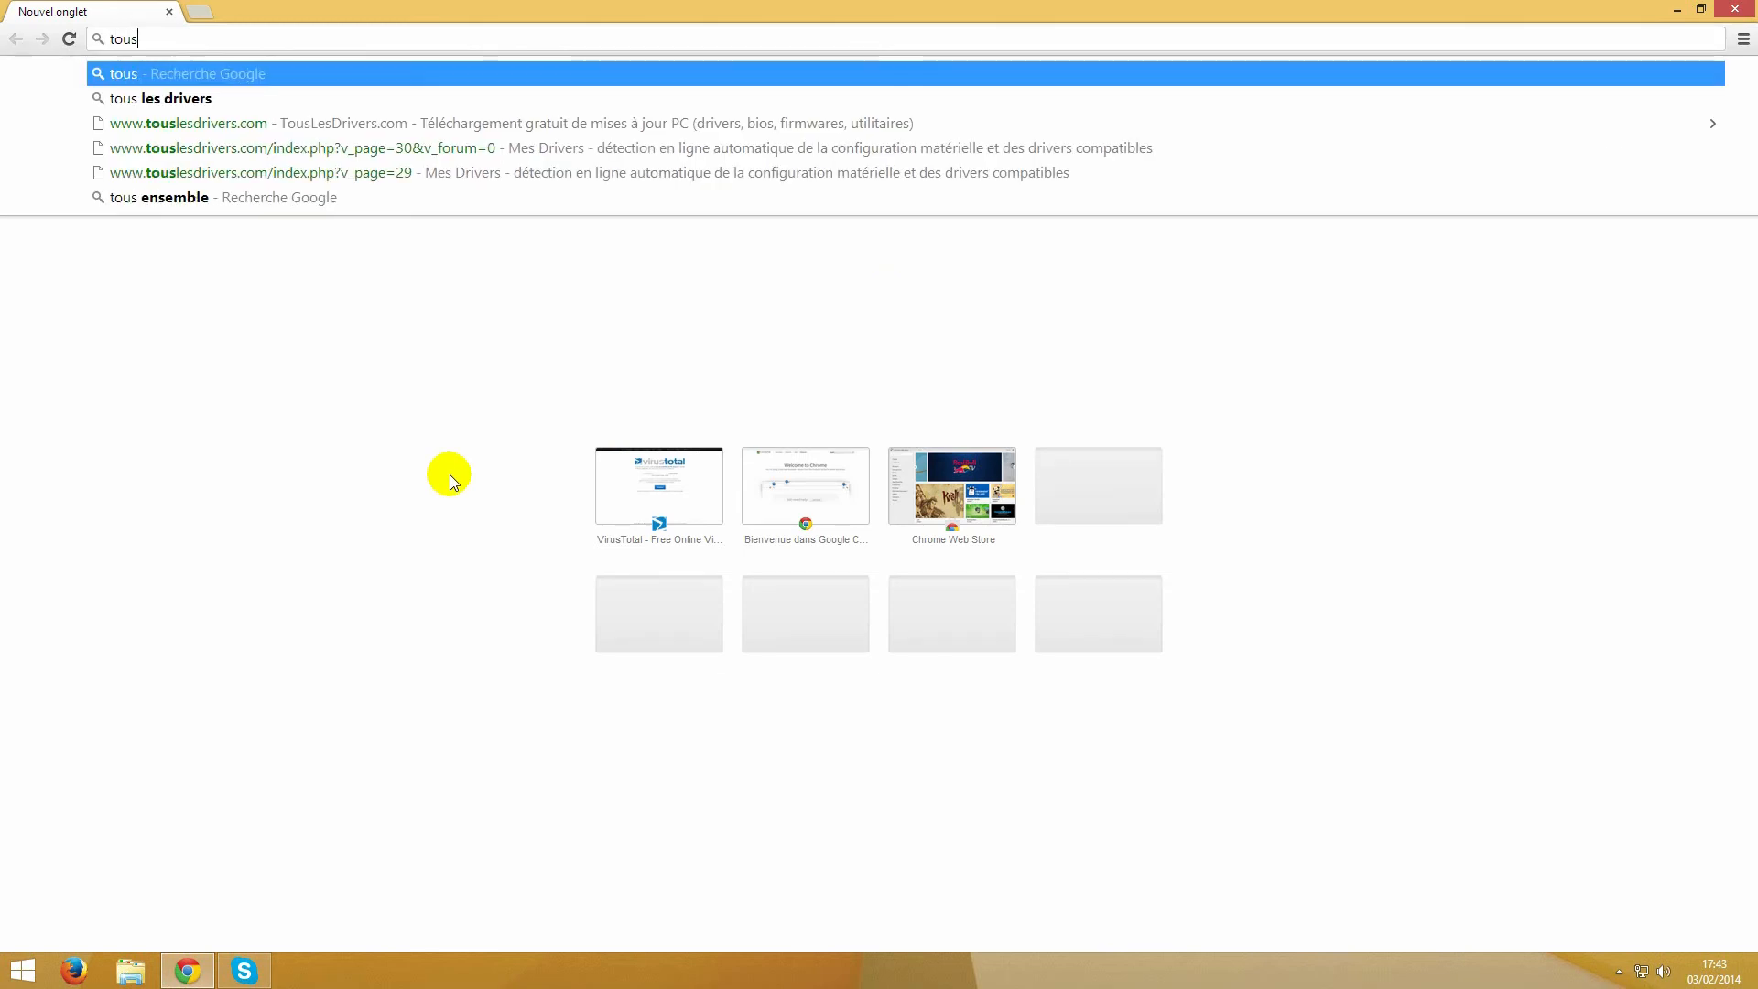
key(Down)
key(Return)
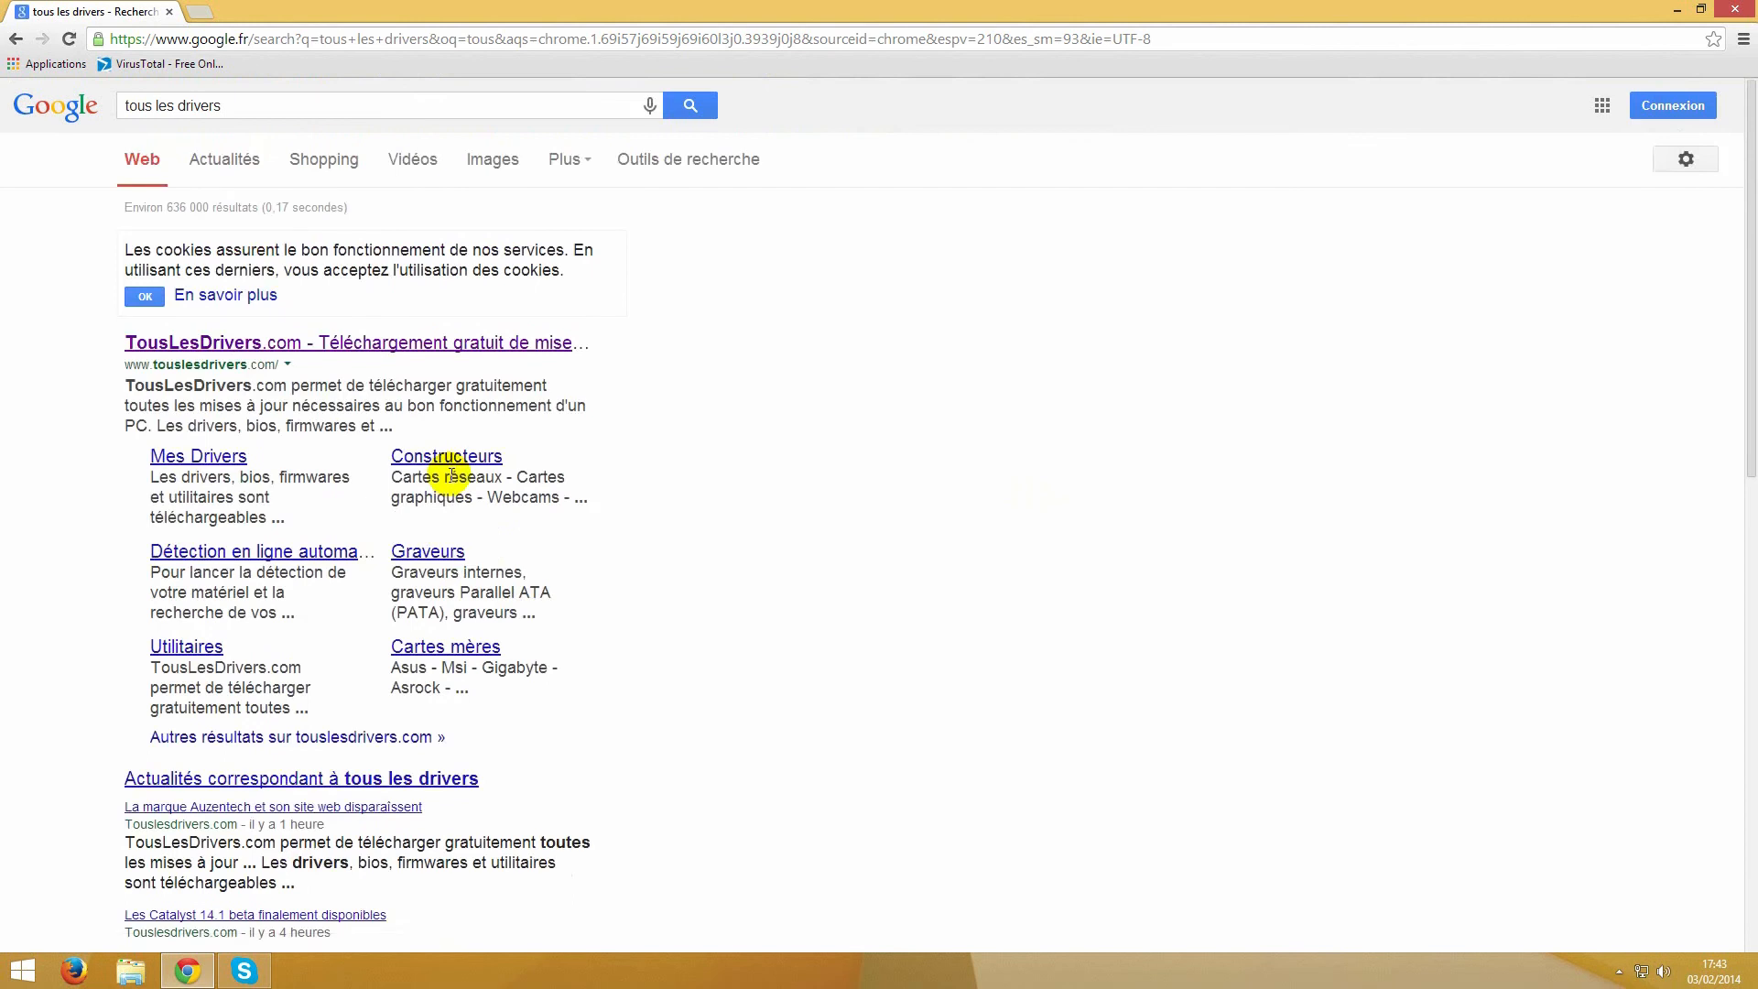
click(281, 344)
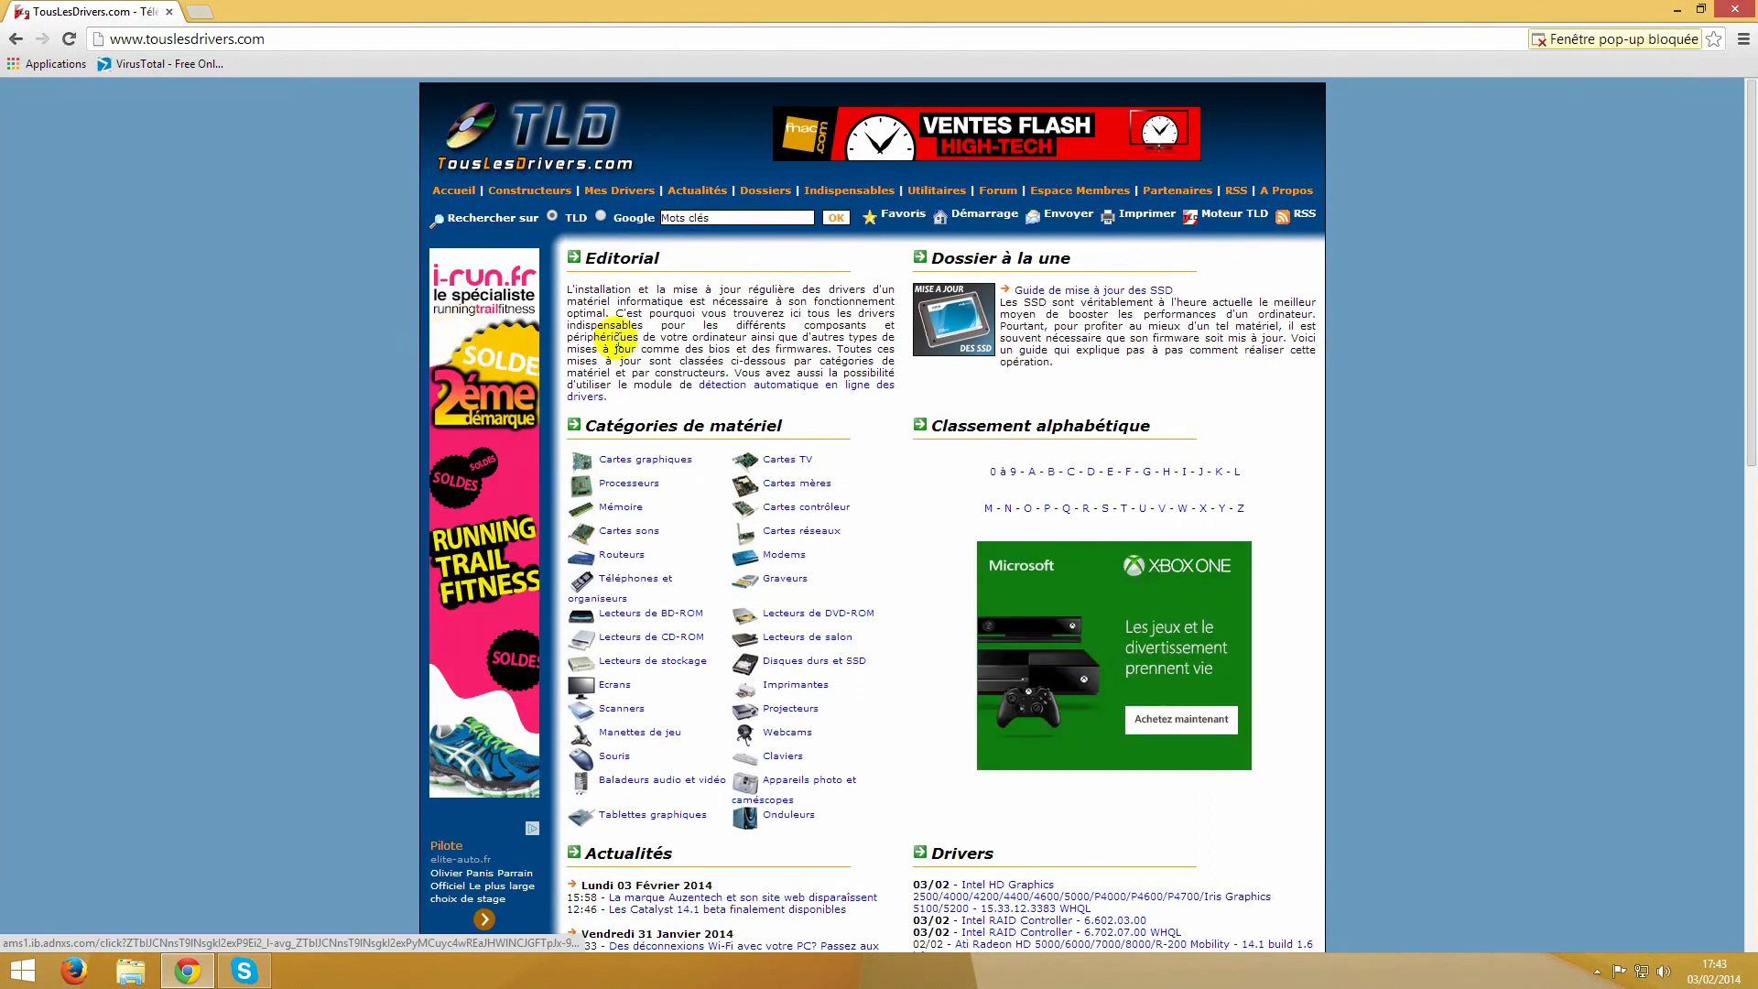
Go to the detection page of Mes Drivers and save the plugin installer MaConfig_win.exe to the Bureau folder
click(634, 194)
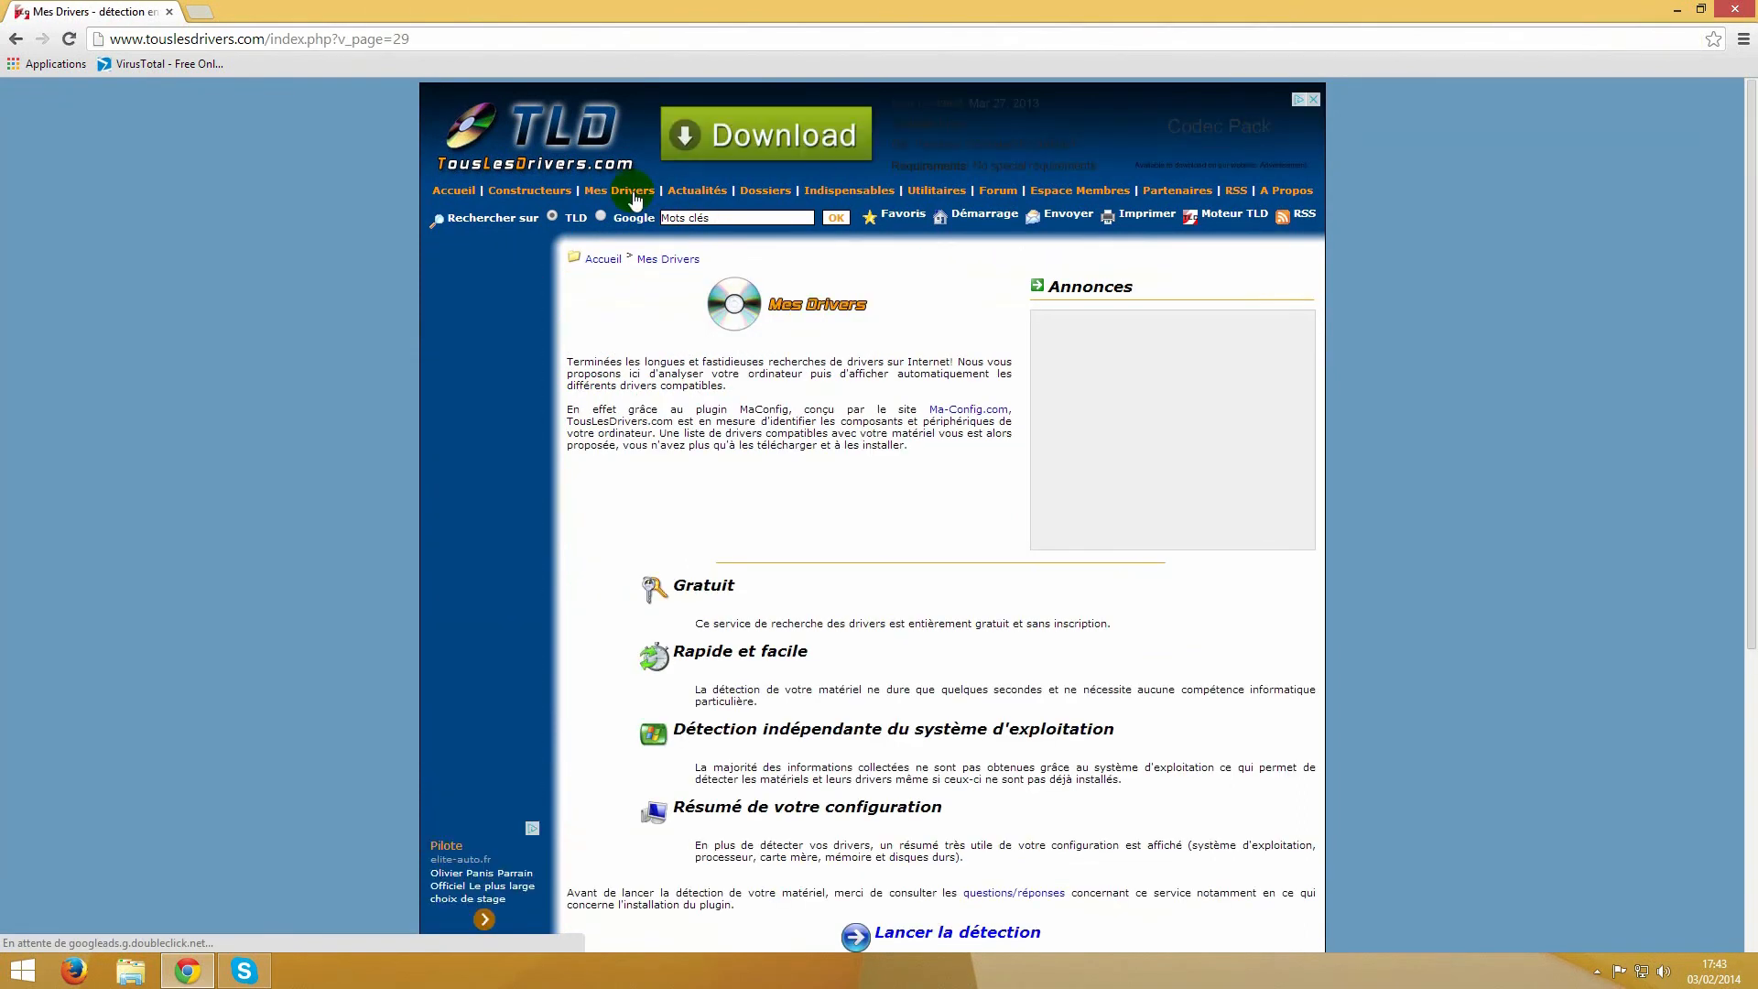
scroll(632, 394, down, 3)
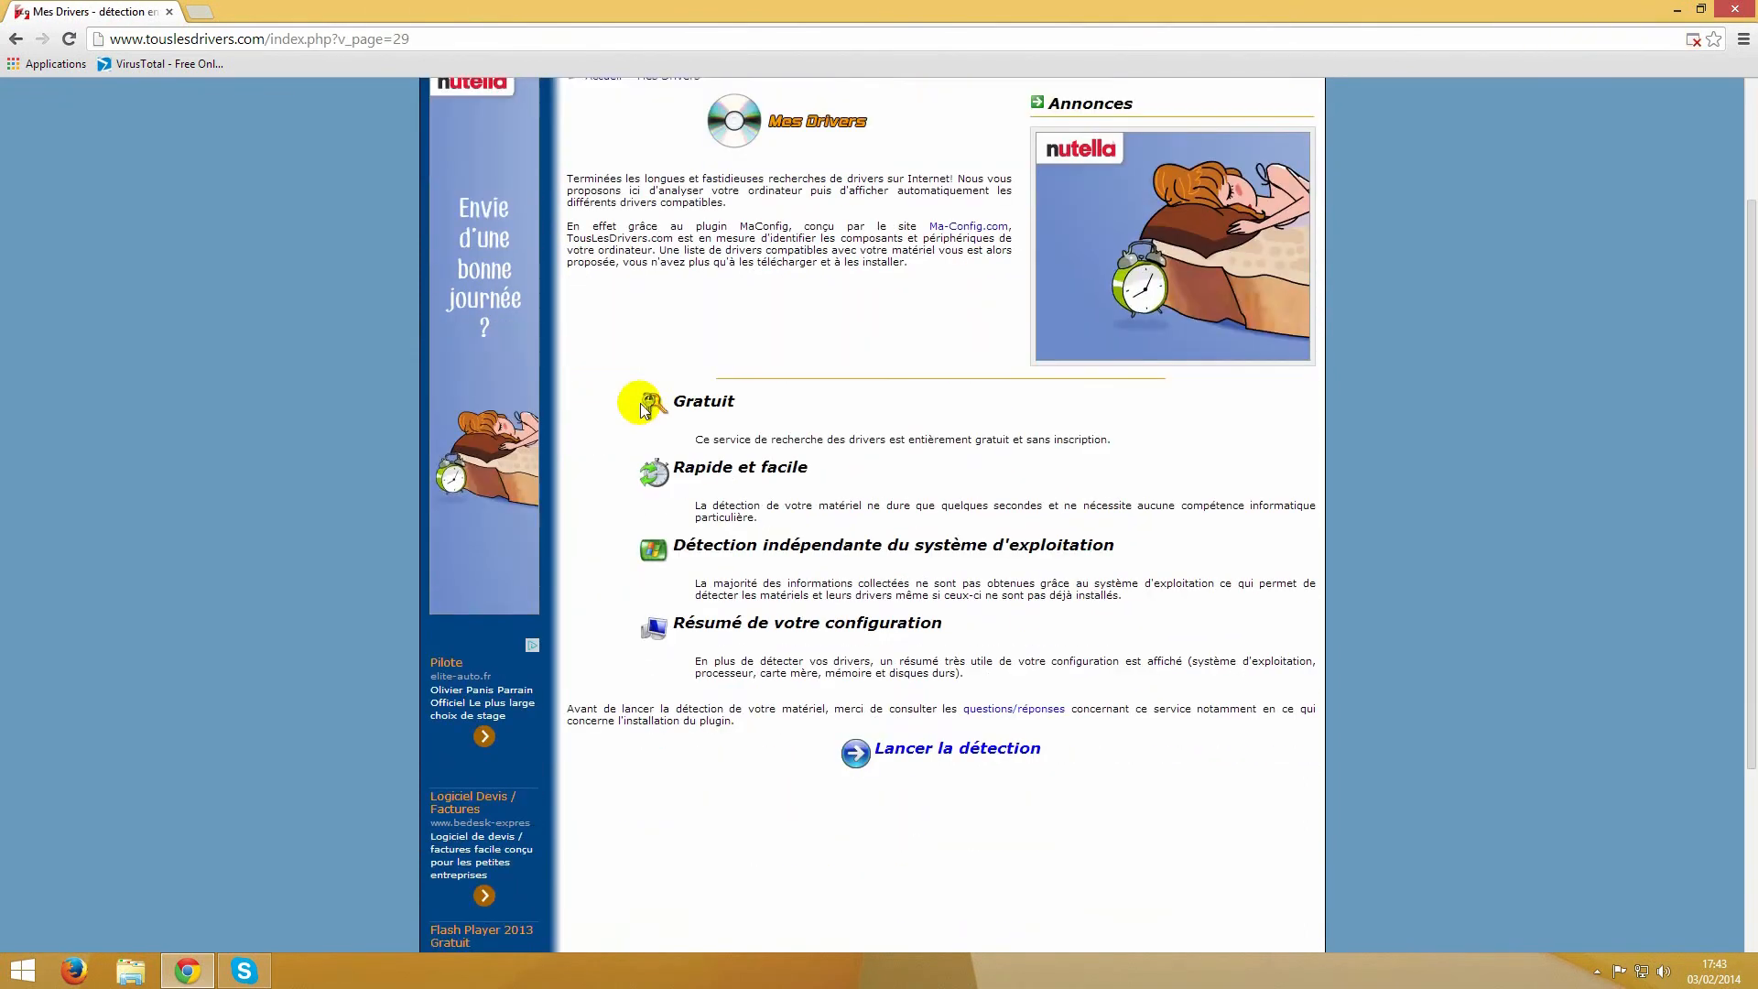
click(986, 663)
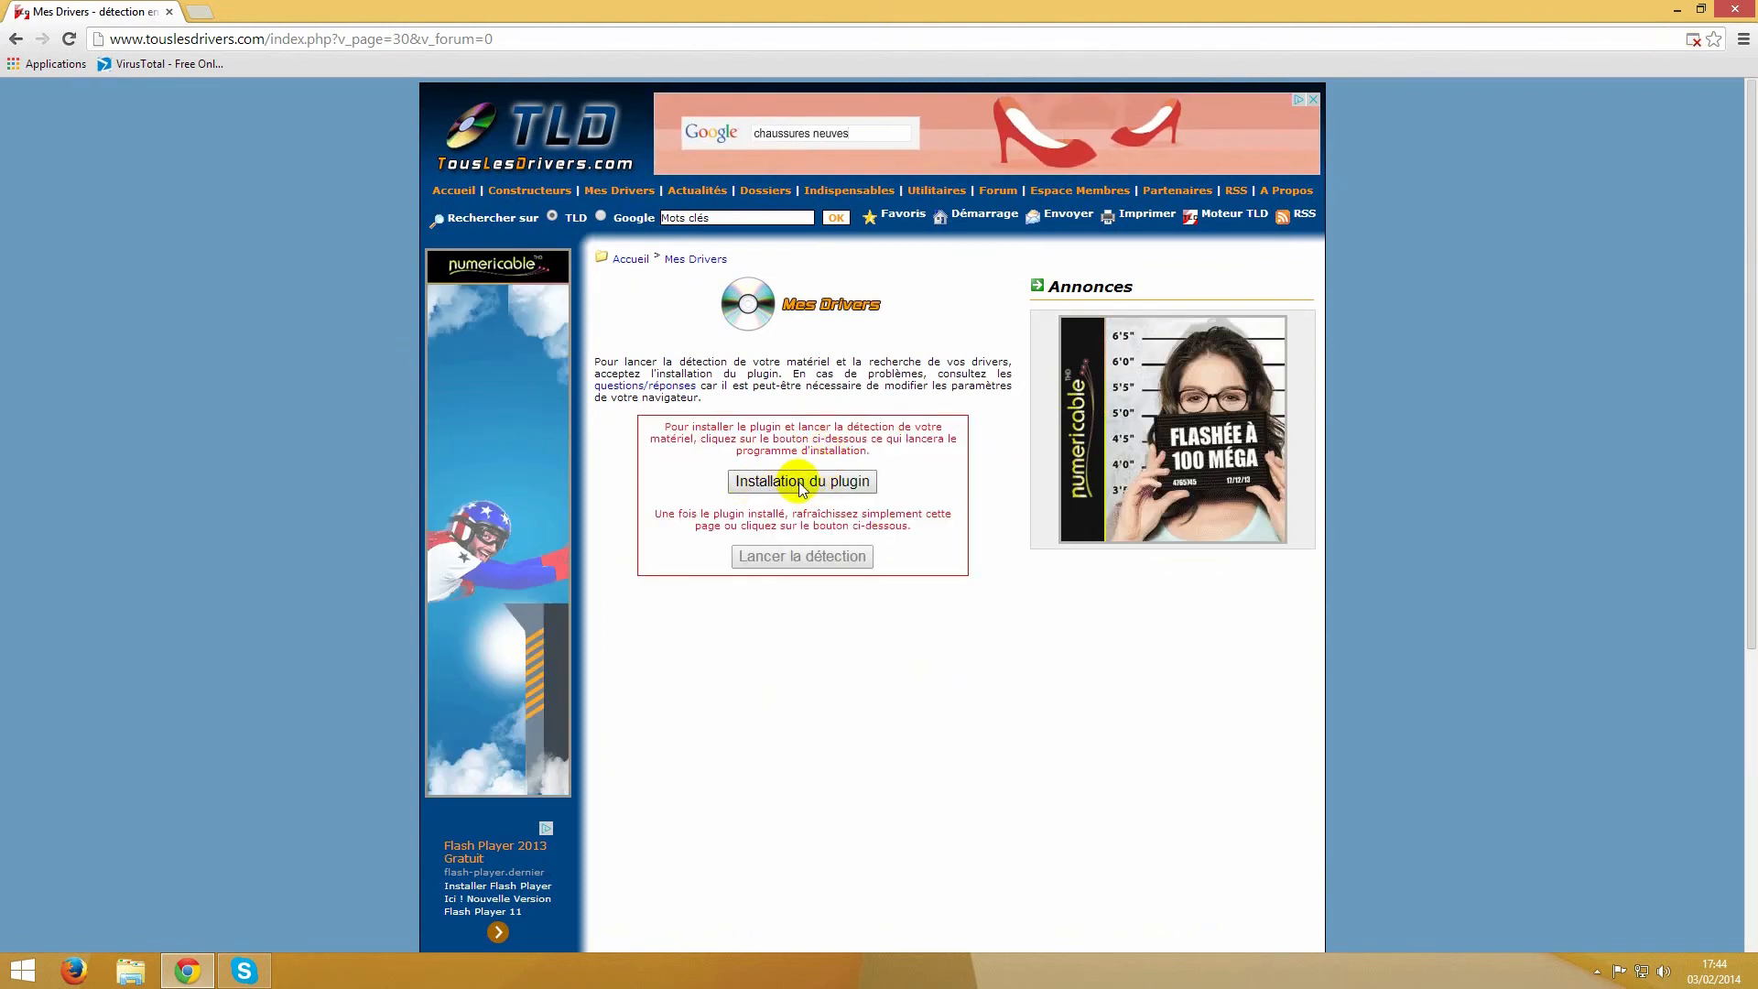
click(802, 483)
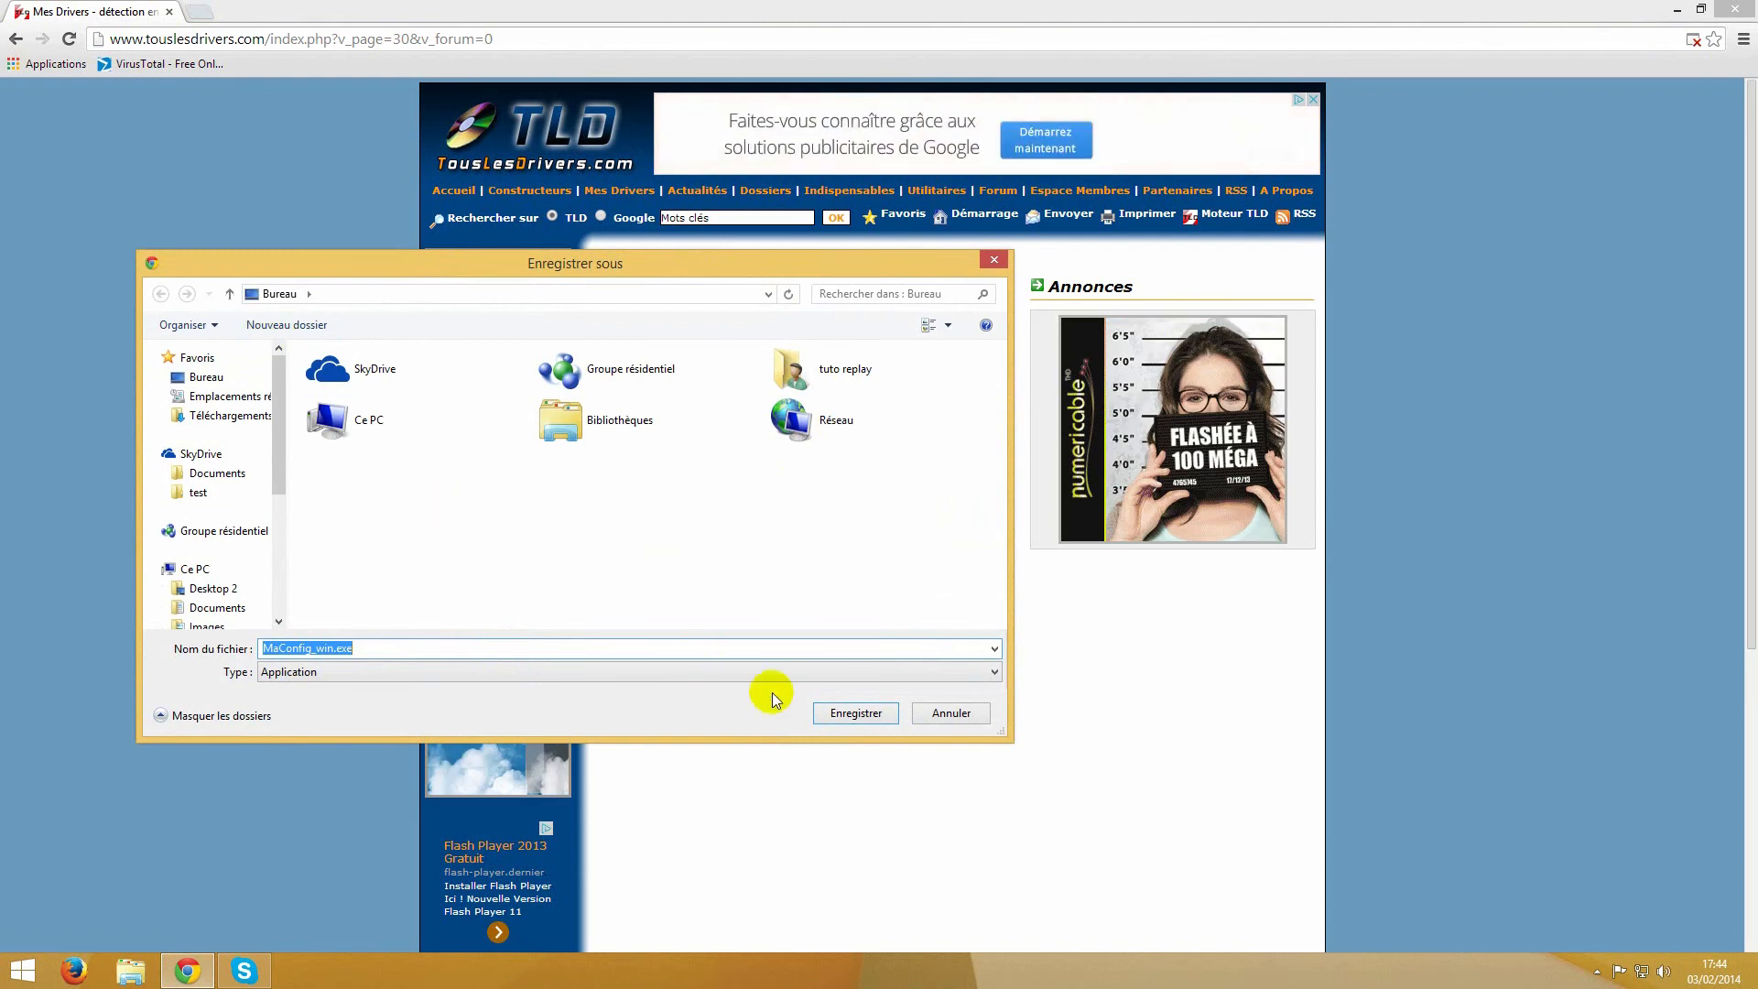
click(840, 715)
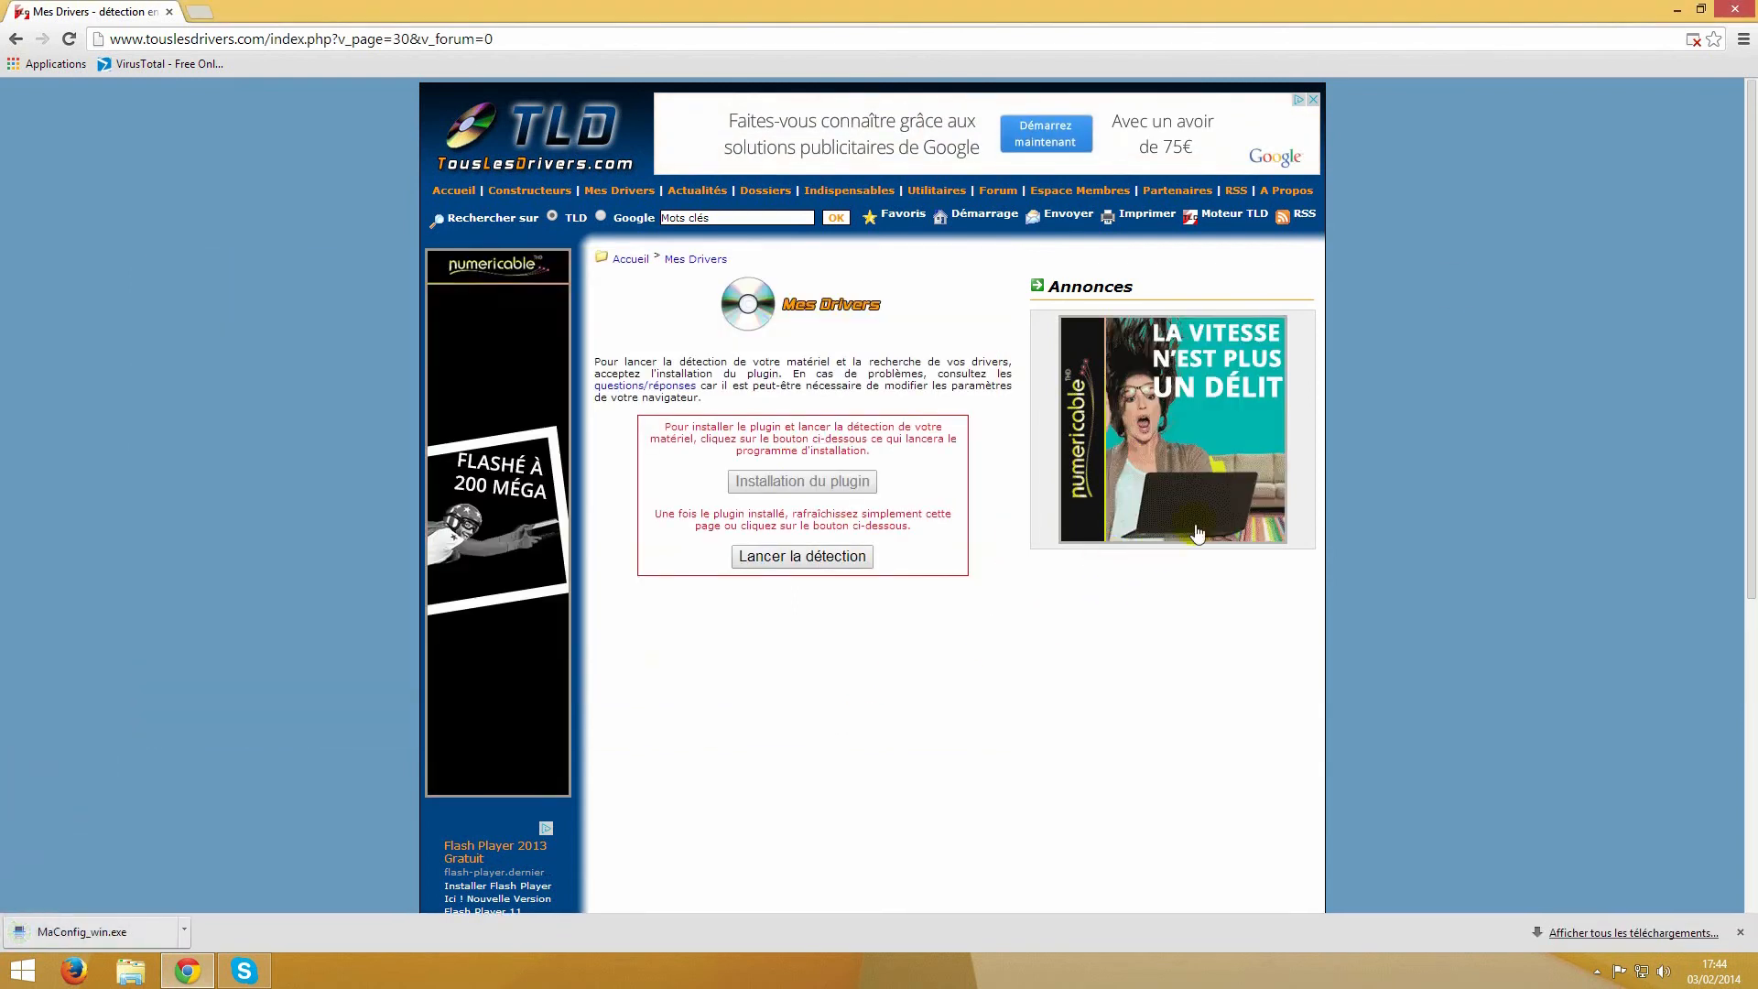
Run MaConfig_win.exe from the desktop and install the plugin in French with Mode silencieux enabled
click(1680, 11)
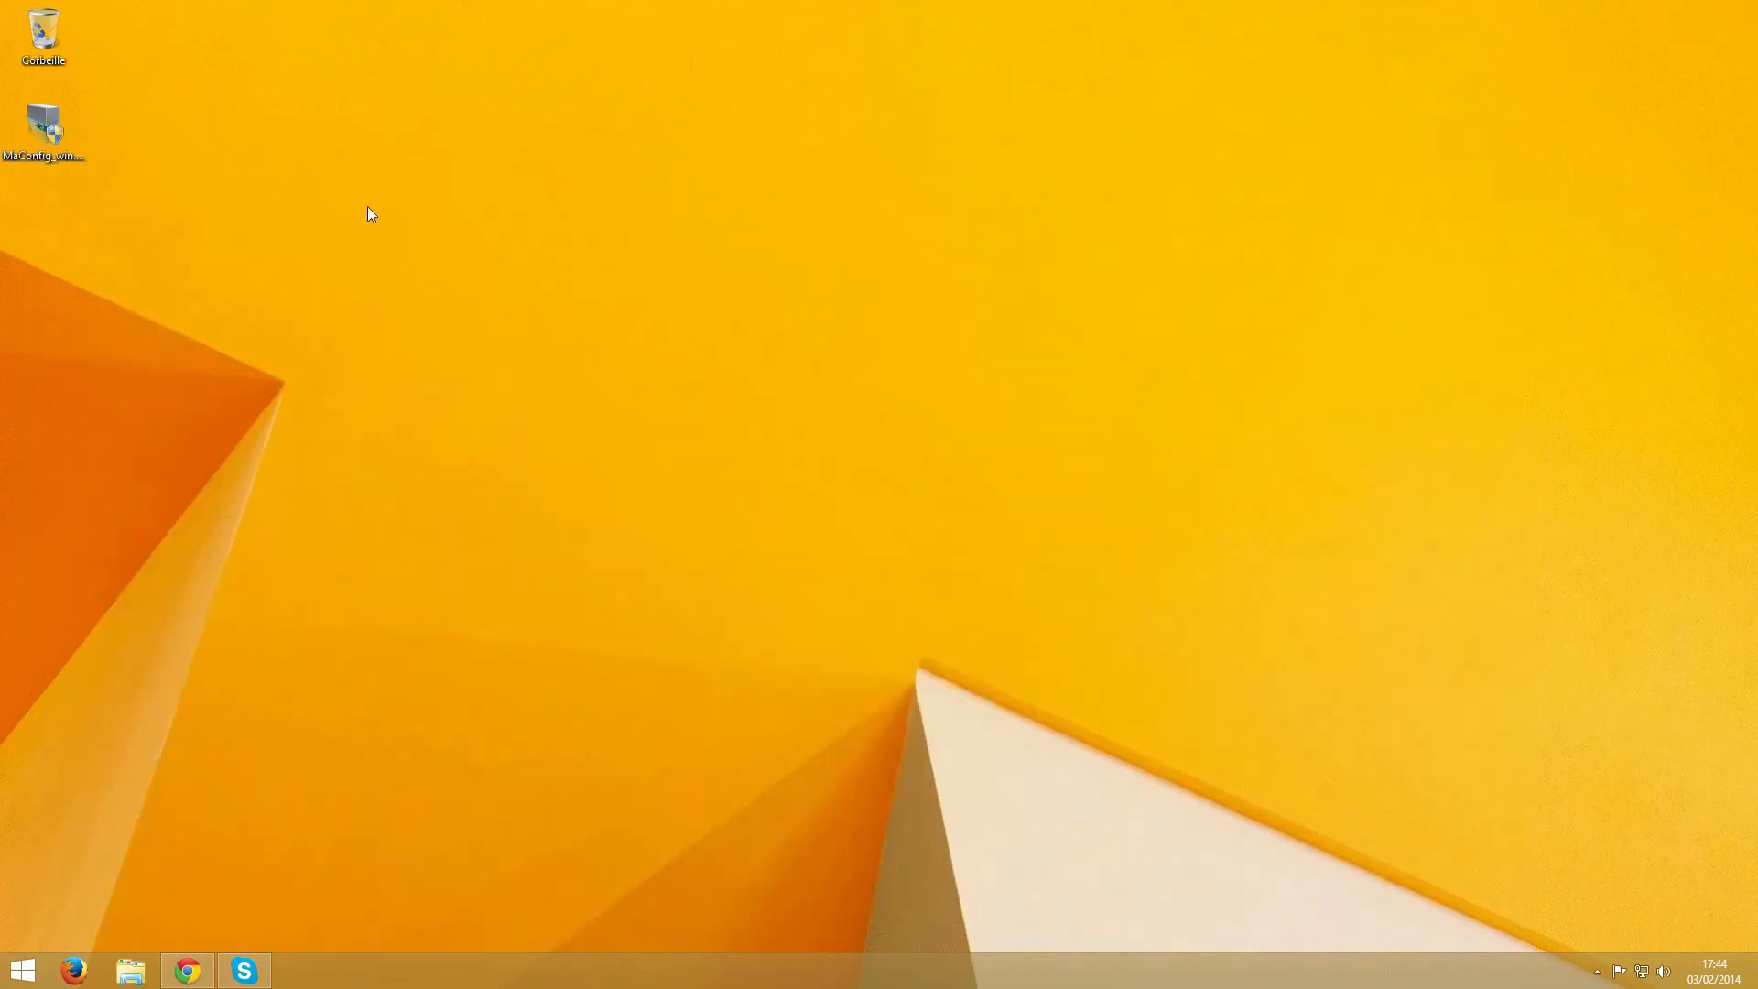
double_click(48, 138)
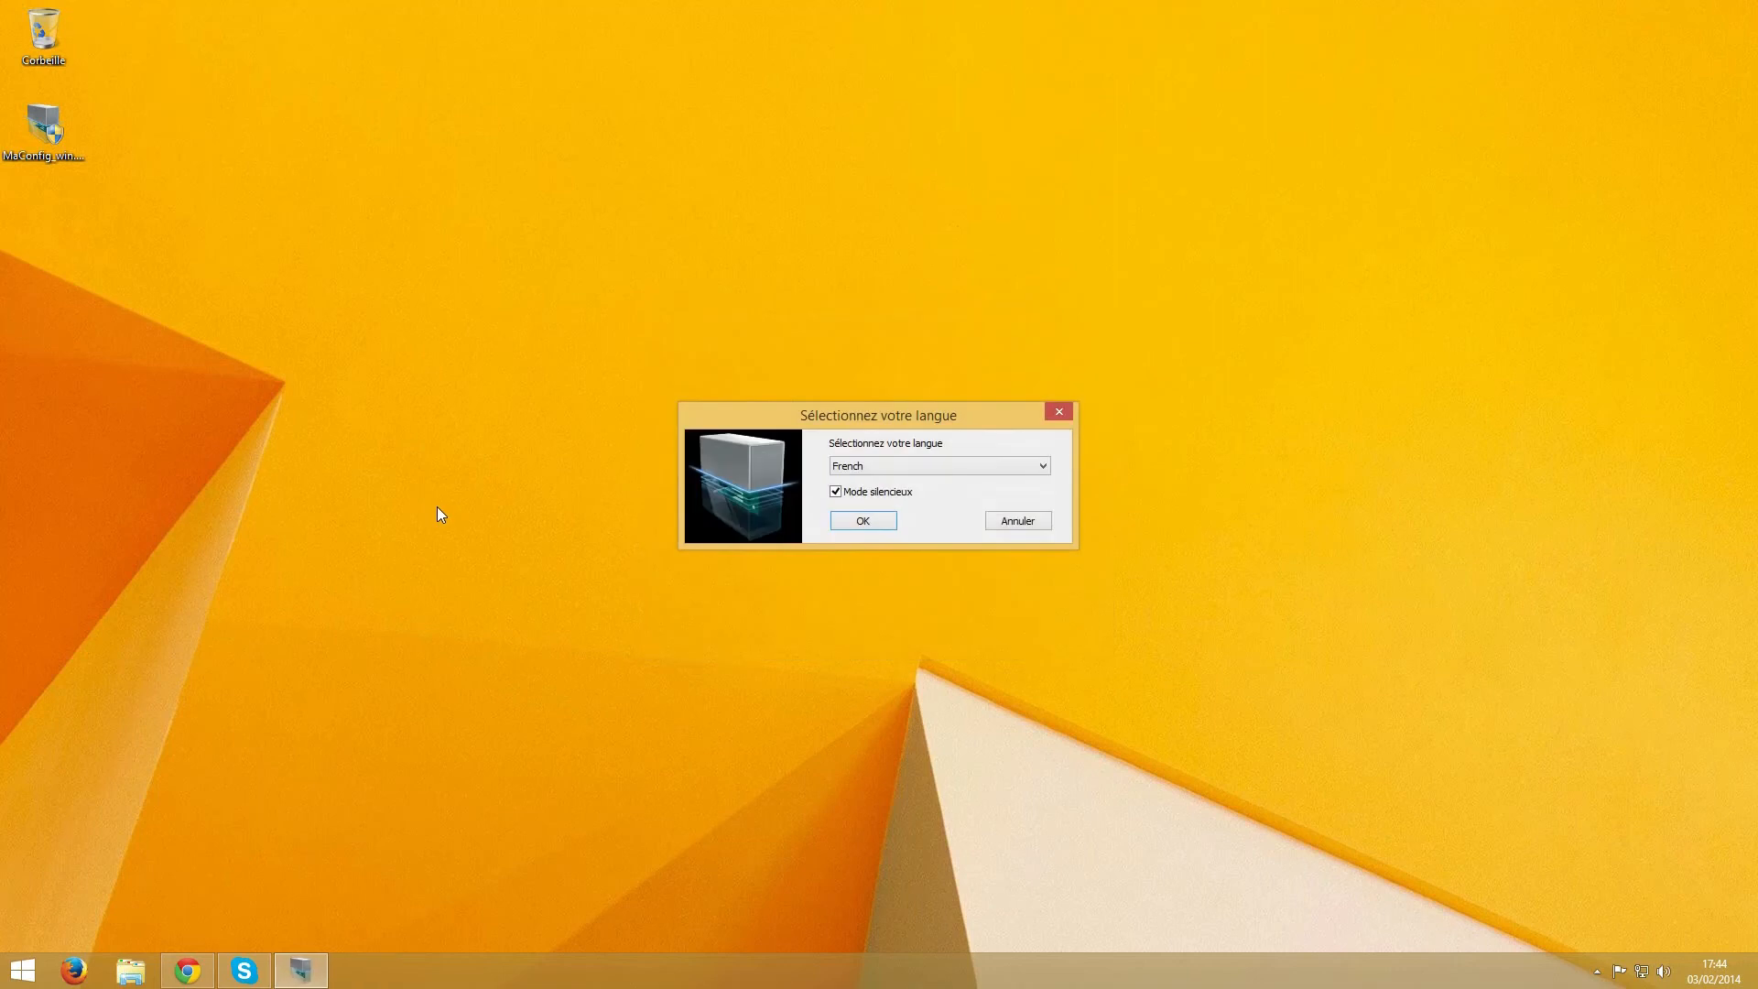
click(889, 465)
click(909, 465)
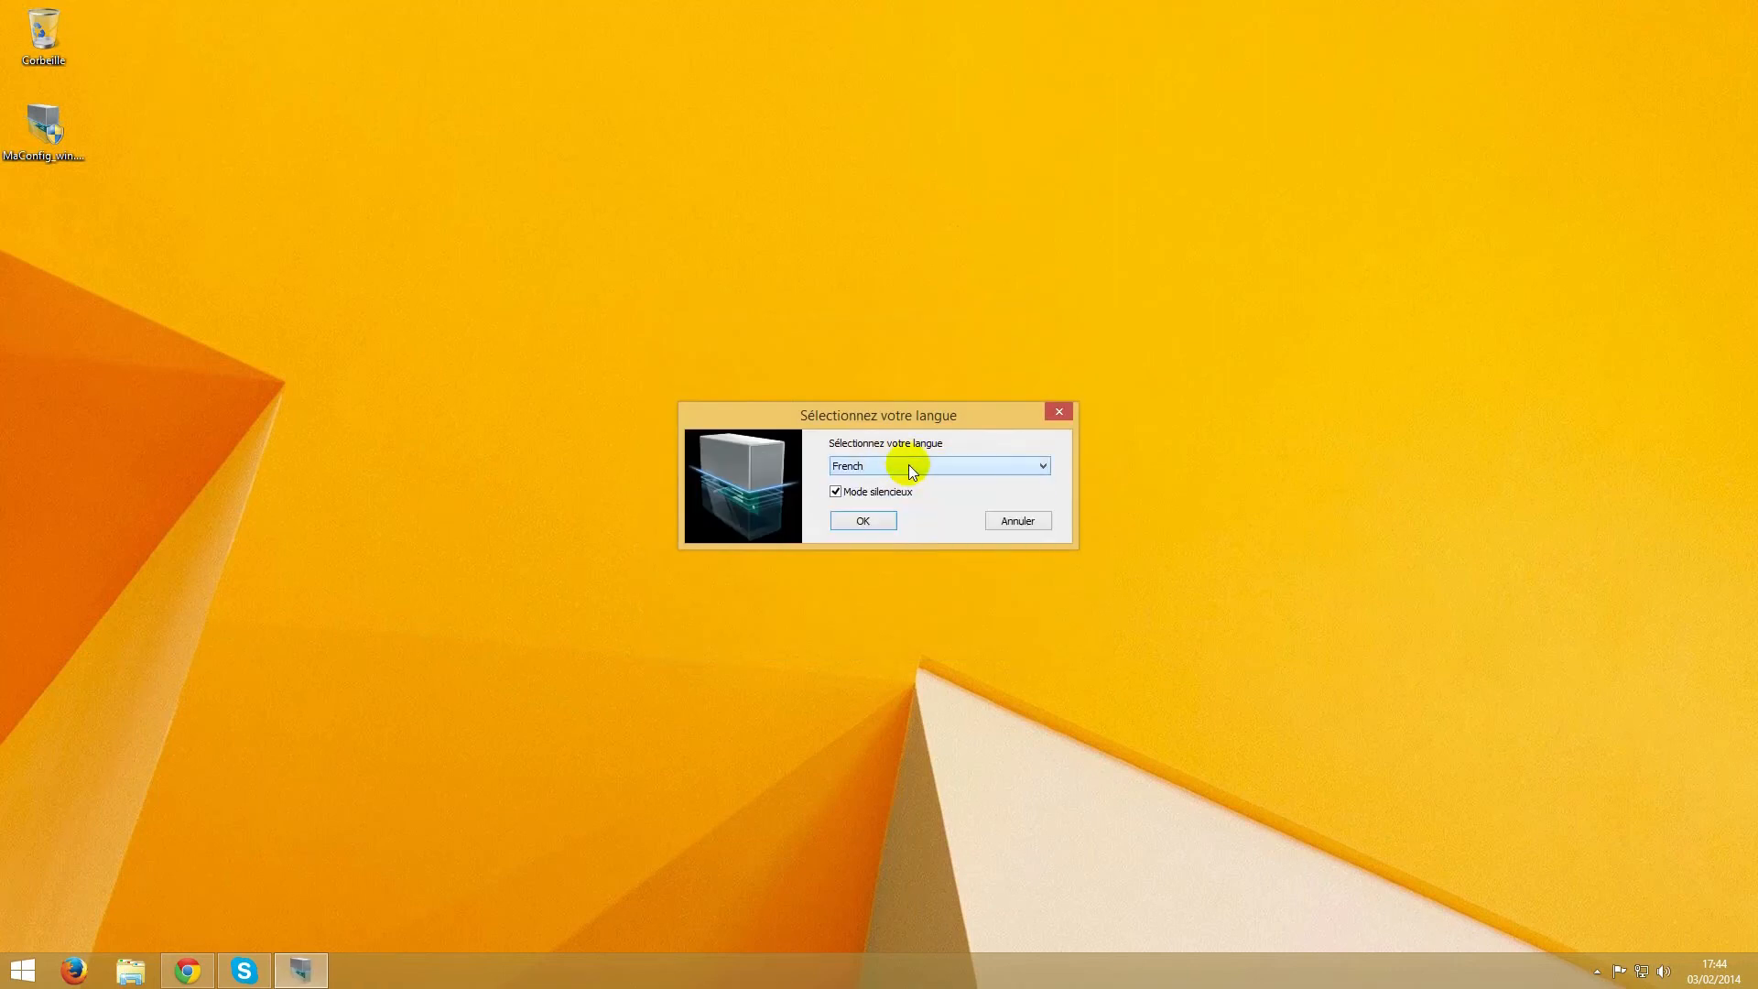
click(865, 520)
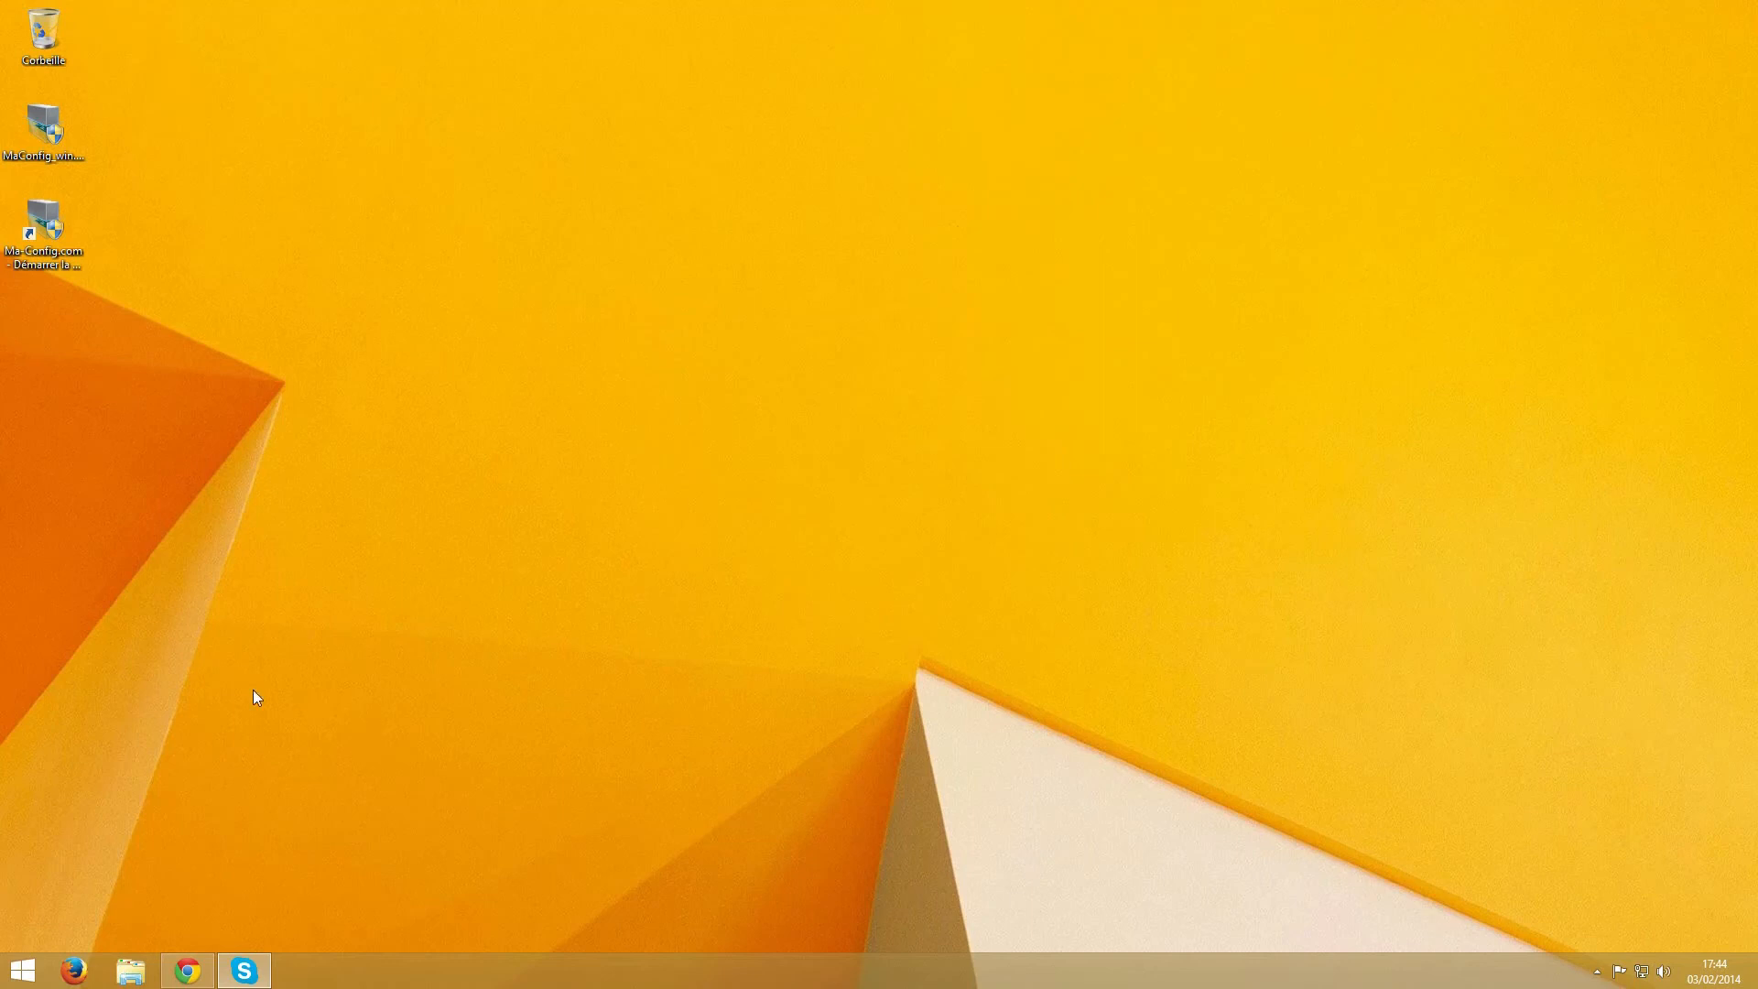
Return to Chrome, launch the hardware detection on the Mes Drivers page, and review the list of devices and their drivers
click(188, 973)
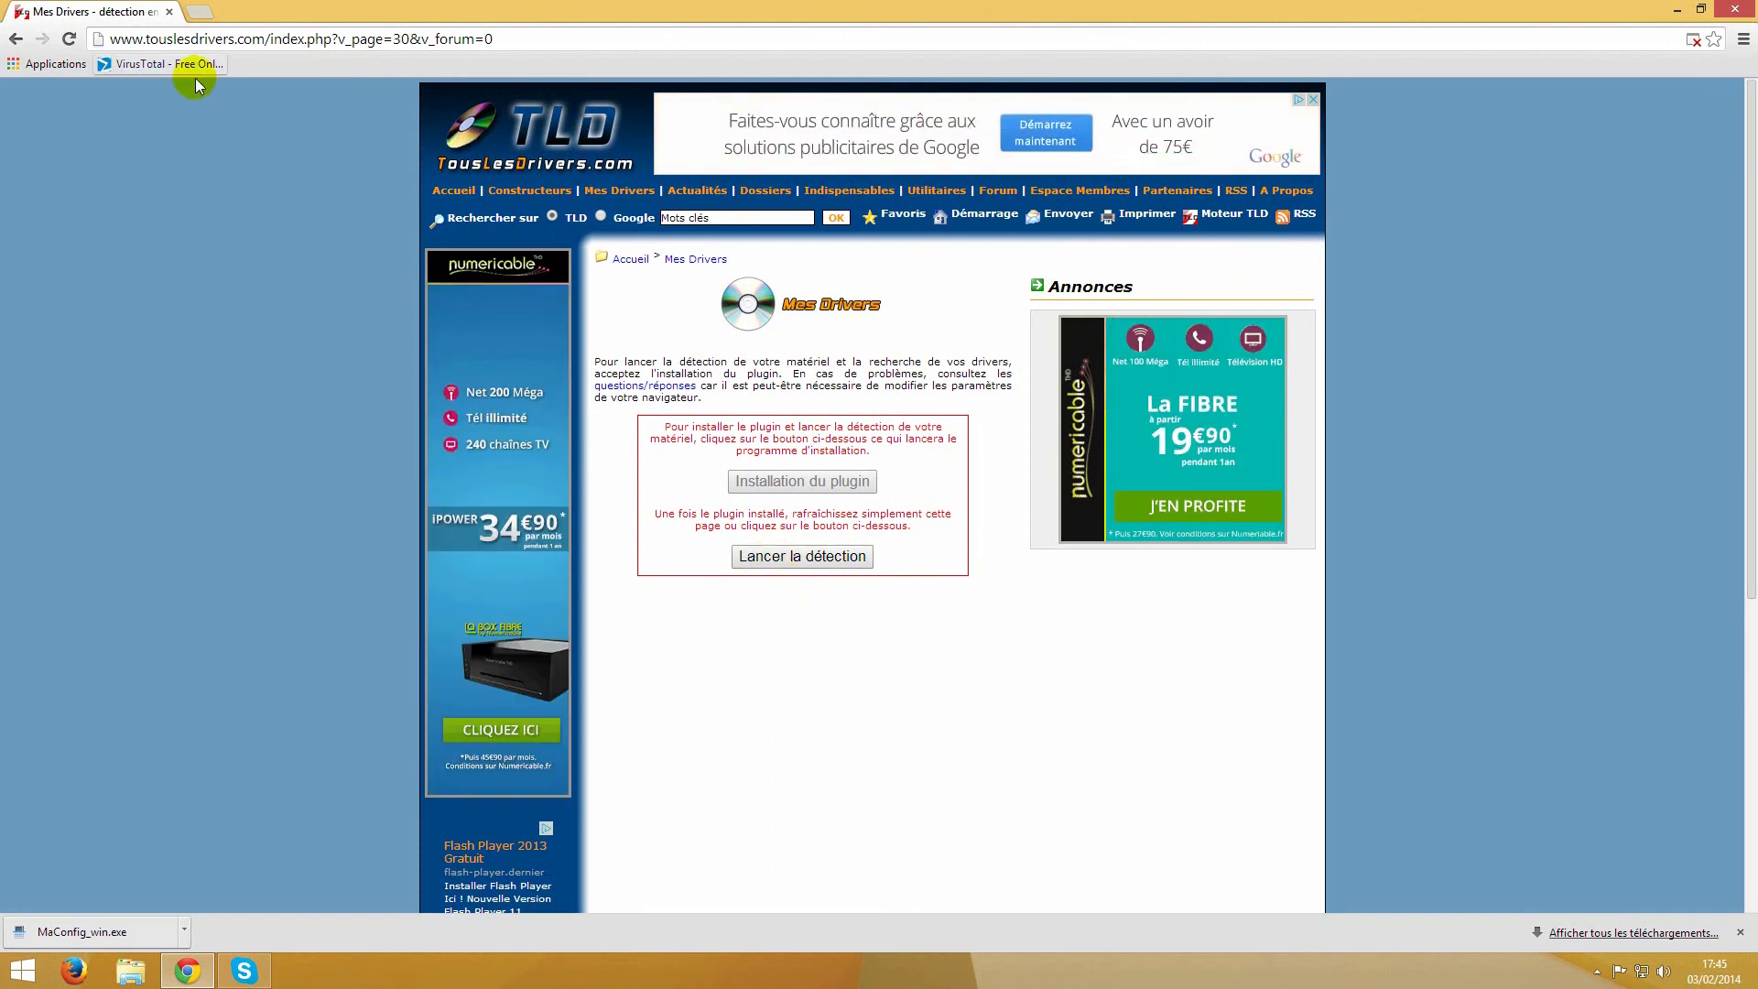
click(844, 556)
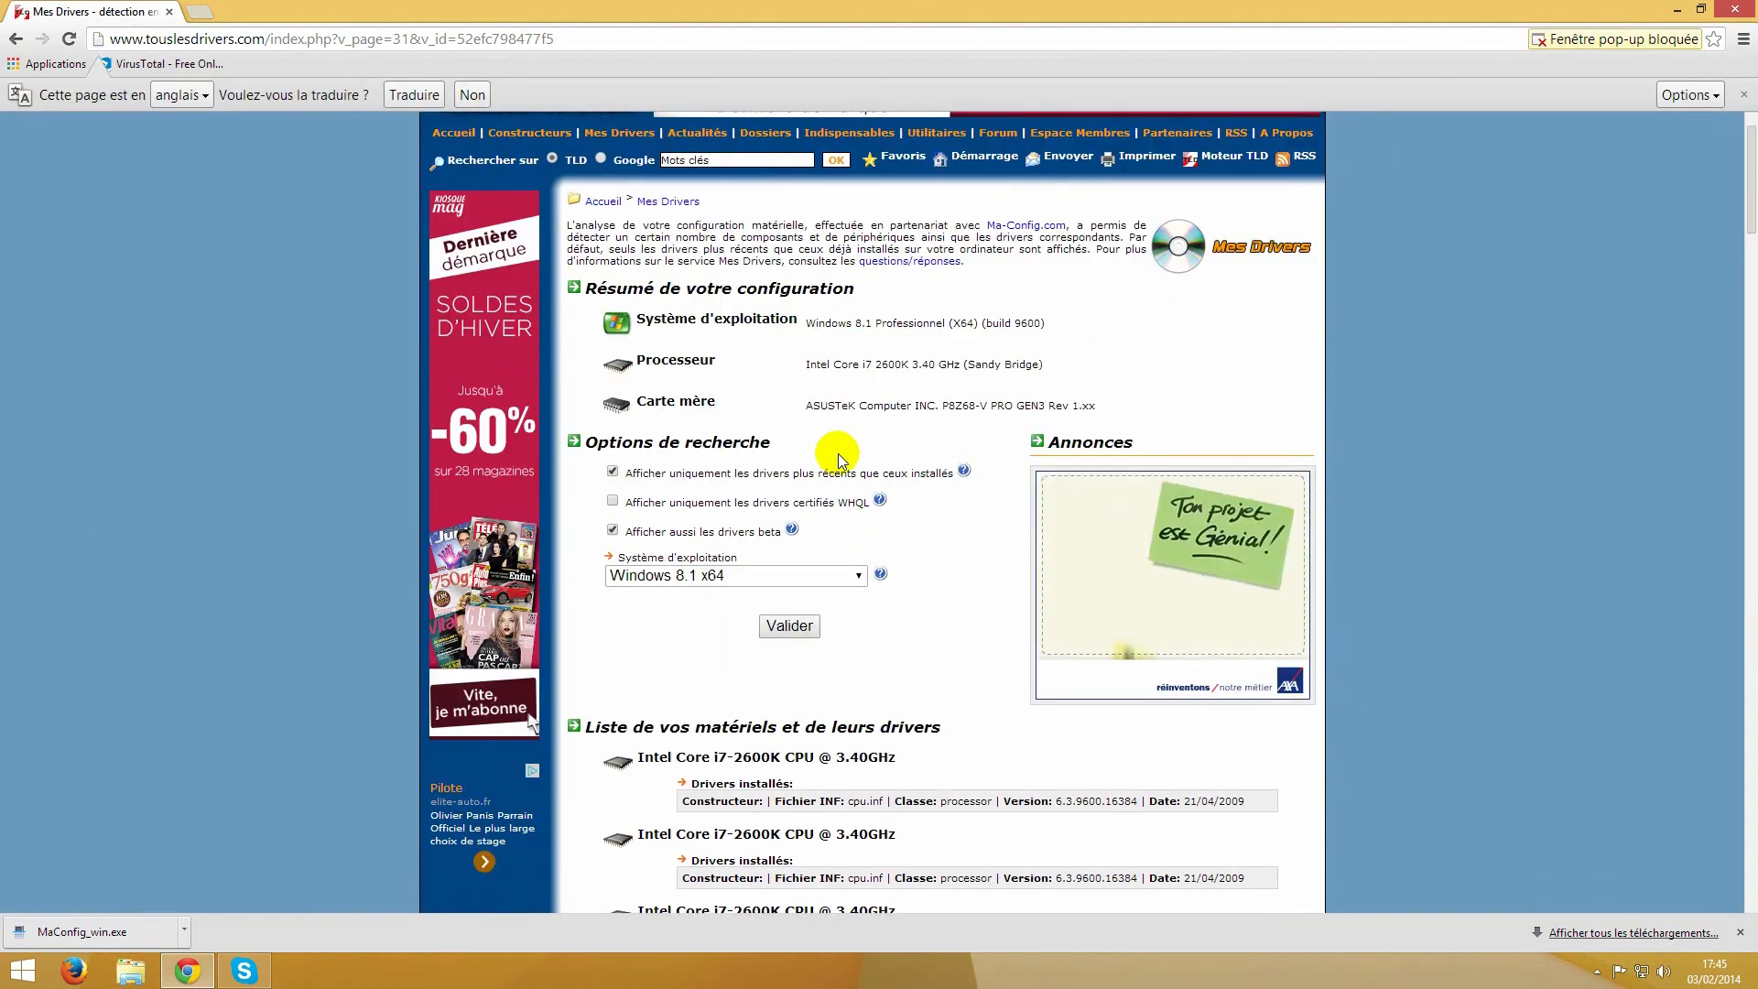
scroll(838, 453, down, 3)
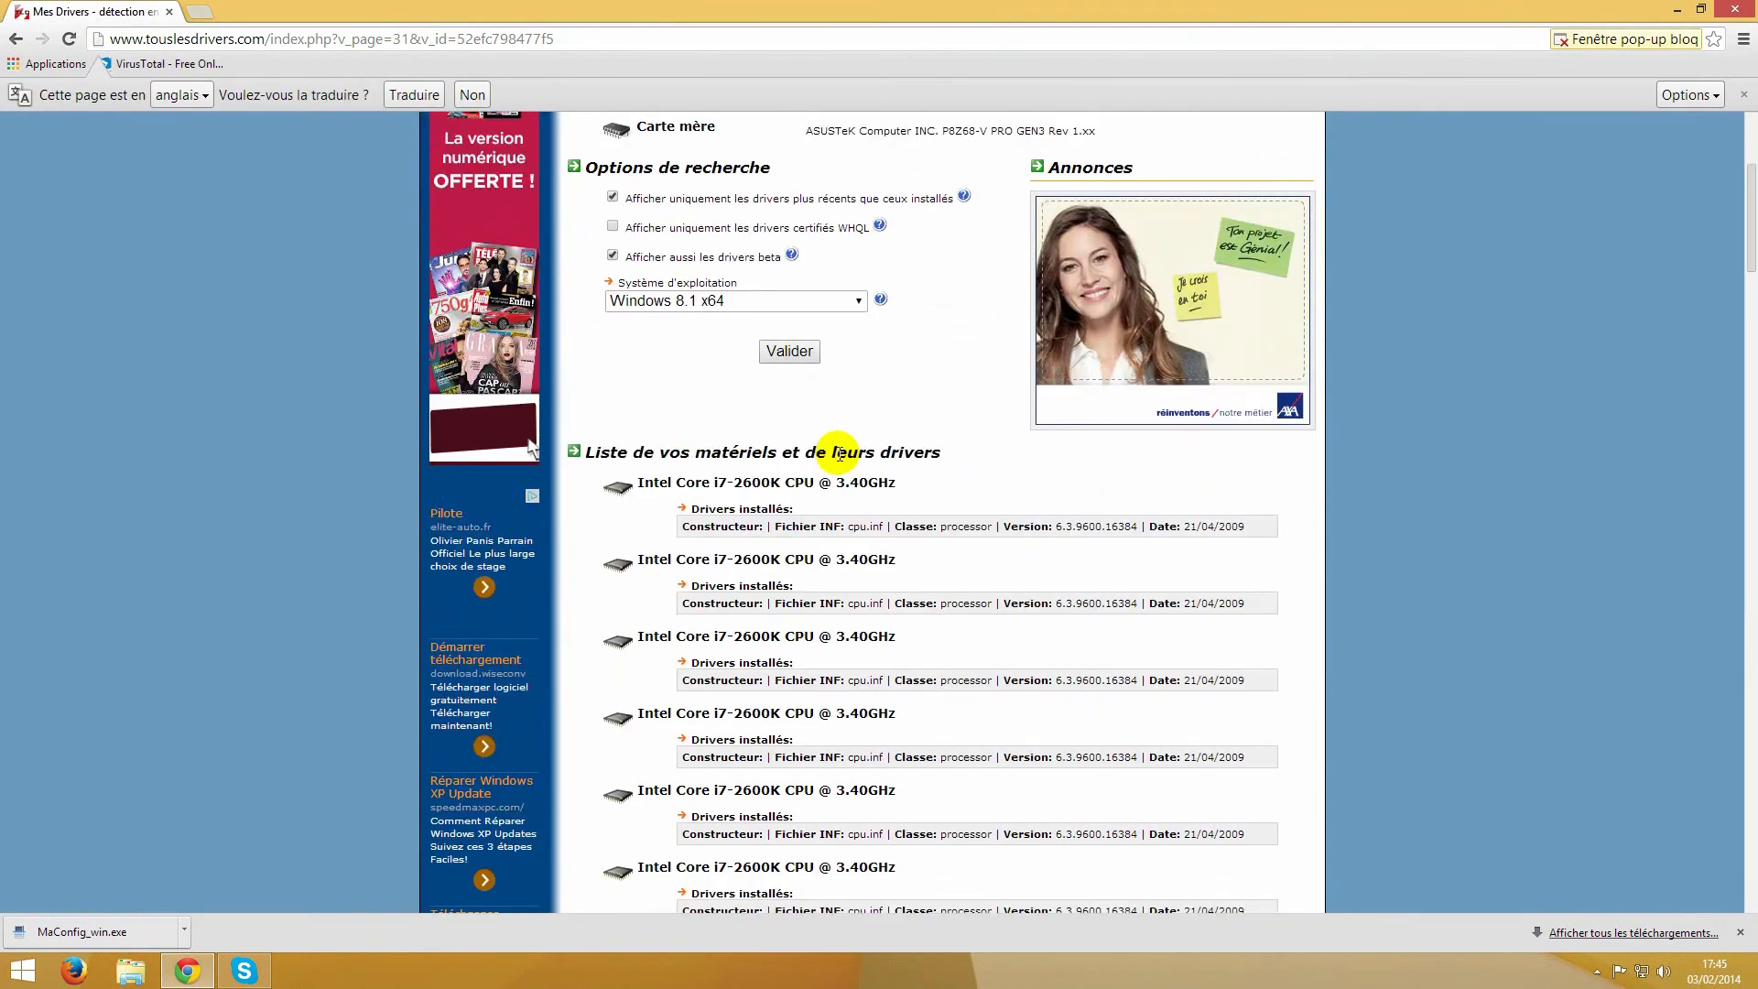
scroll(719, 499, down, 2)
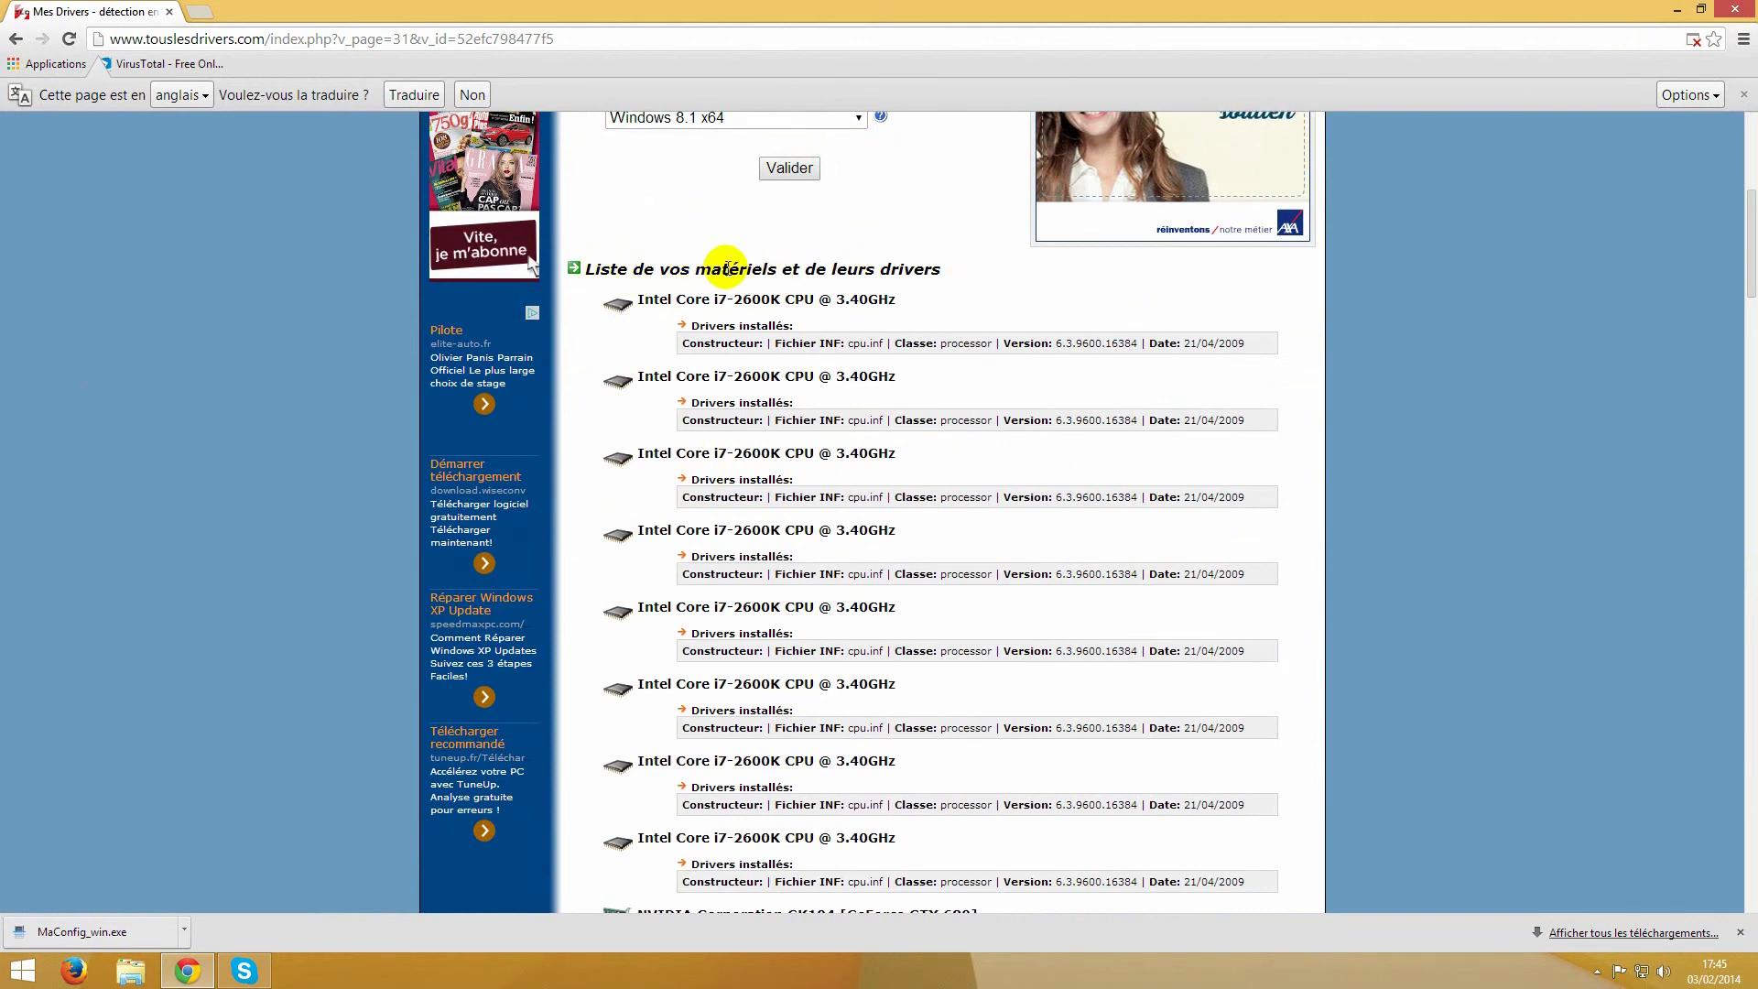
scroll(728, 327, down, 3)
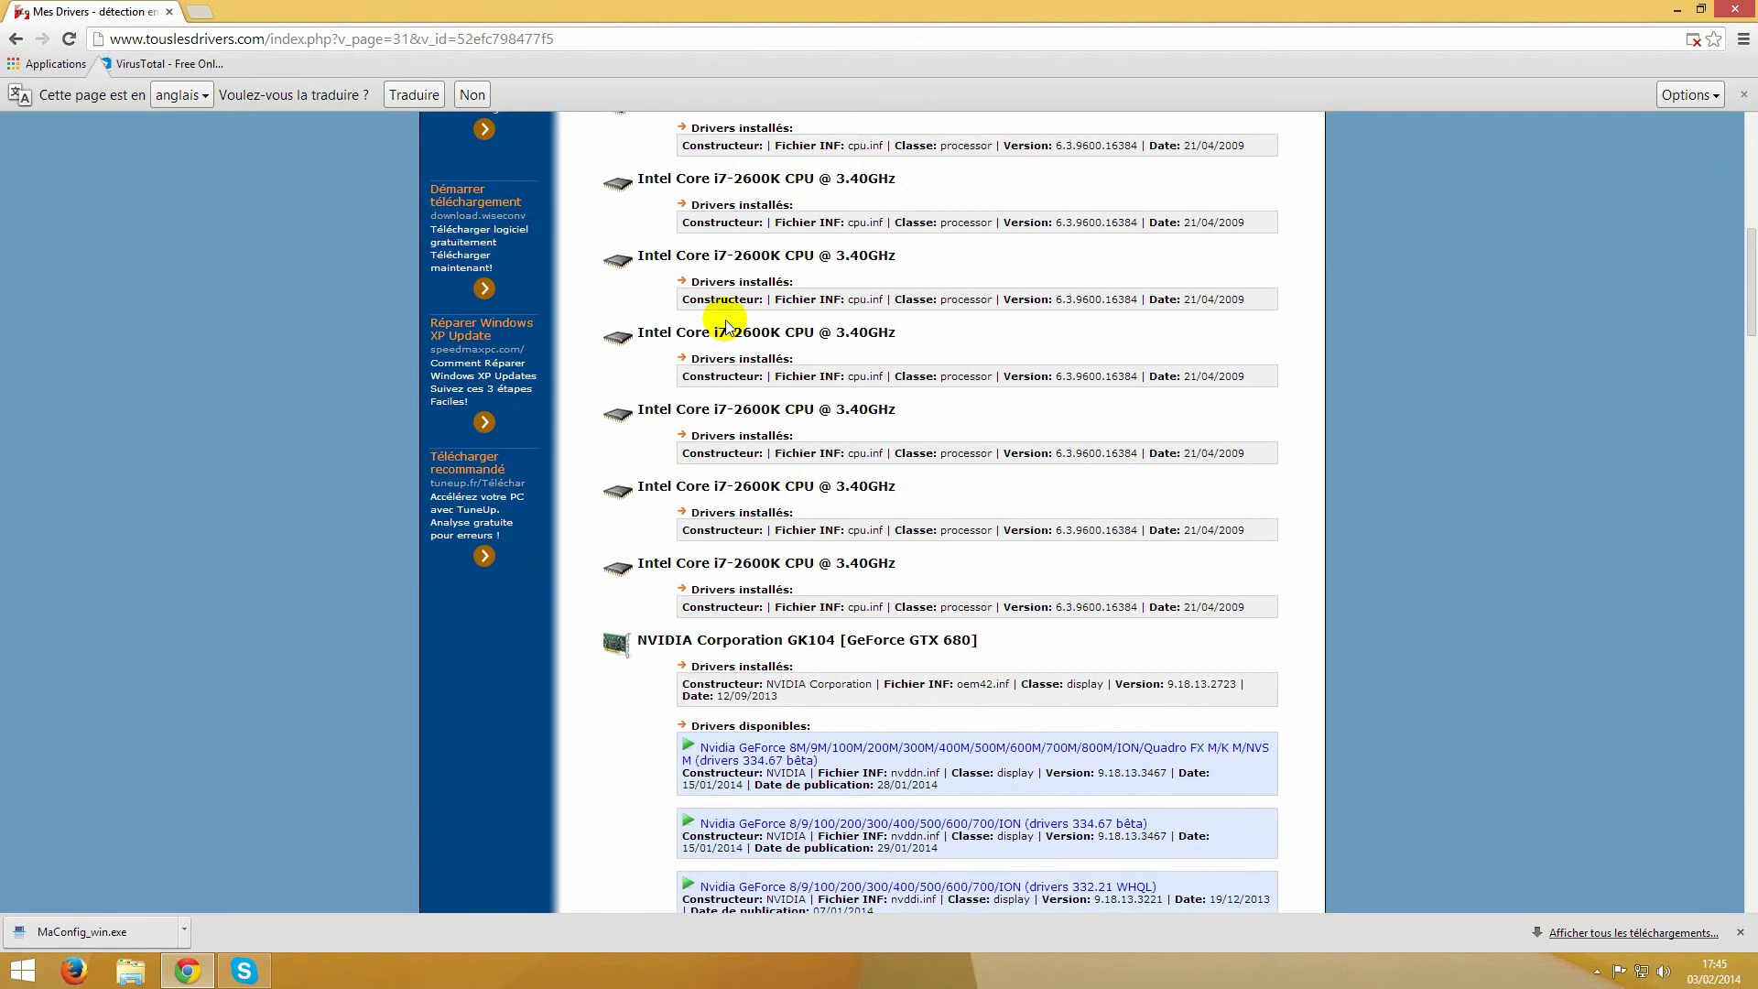
scroll(726, 327, down, 2)
scroll(726, 327, down, 1)
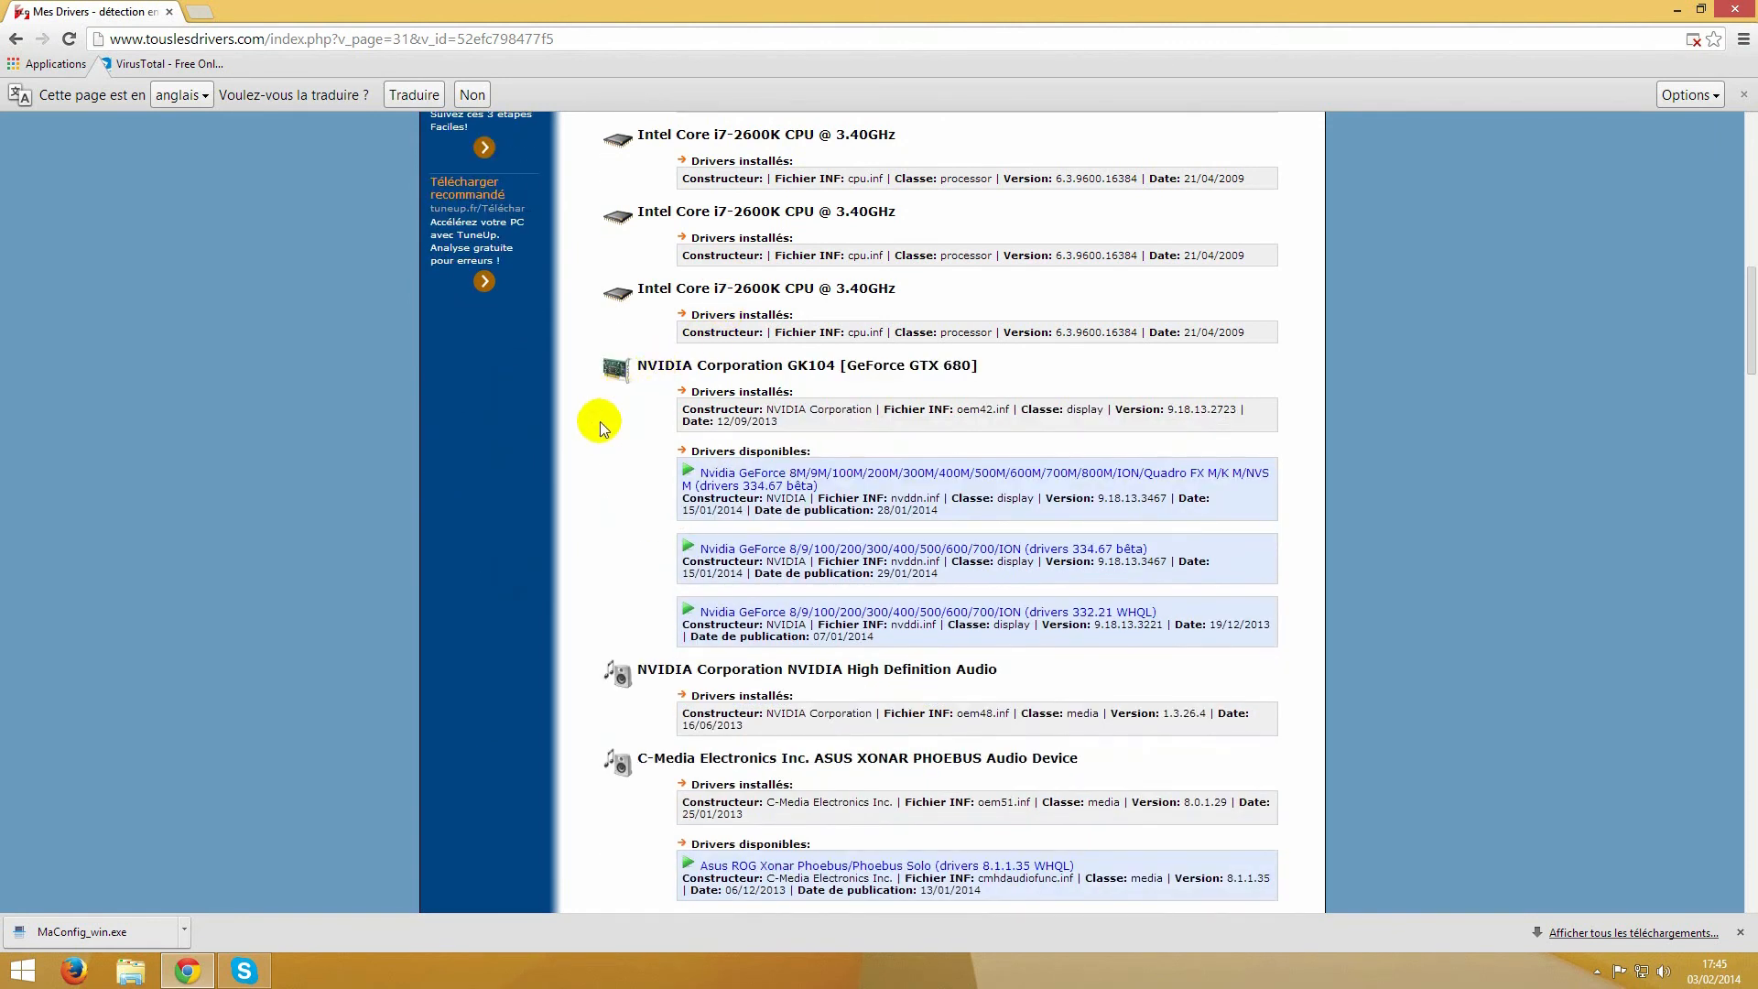
Compare the installed driver's date with the publication date of the first available driver for the NVIDIA GeForce GTX 680
scroll(601, 421, up, 5)
scroll(596, 425, down, 3)
scroll(596, 426, down, 3)
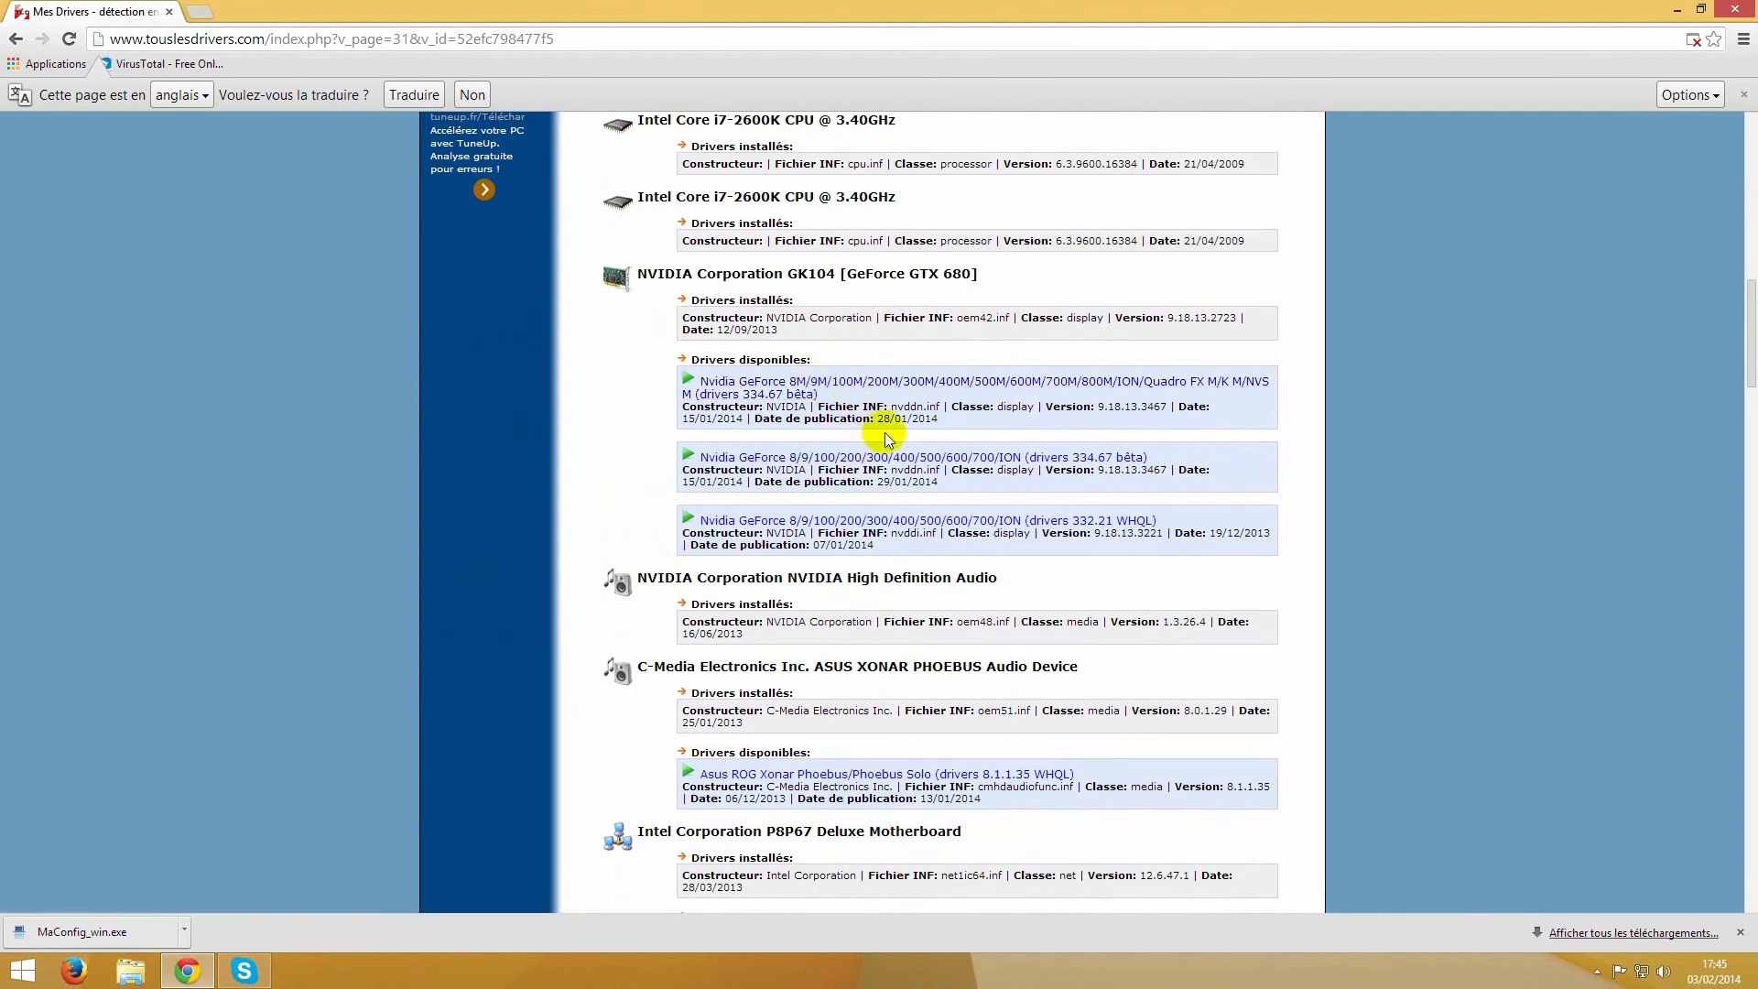
drag(877, 420, 940, 420)
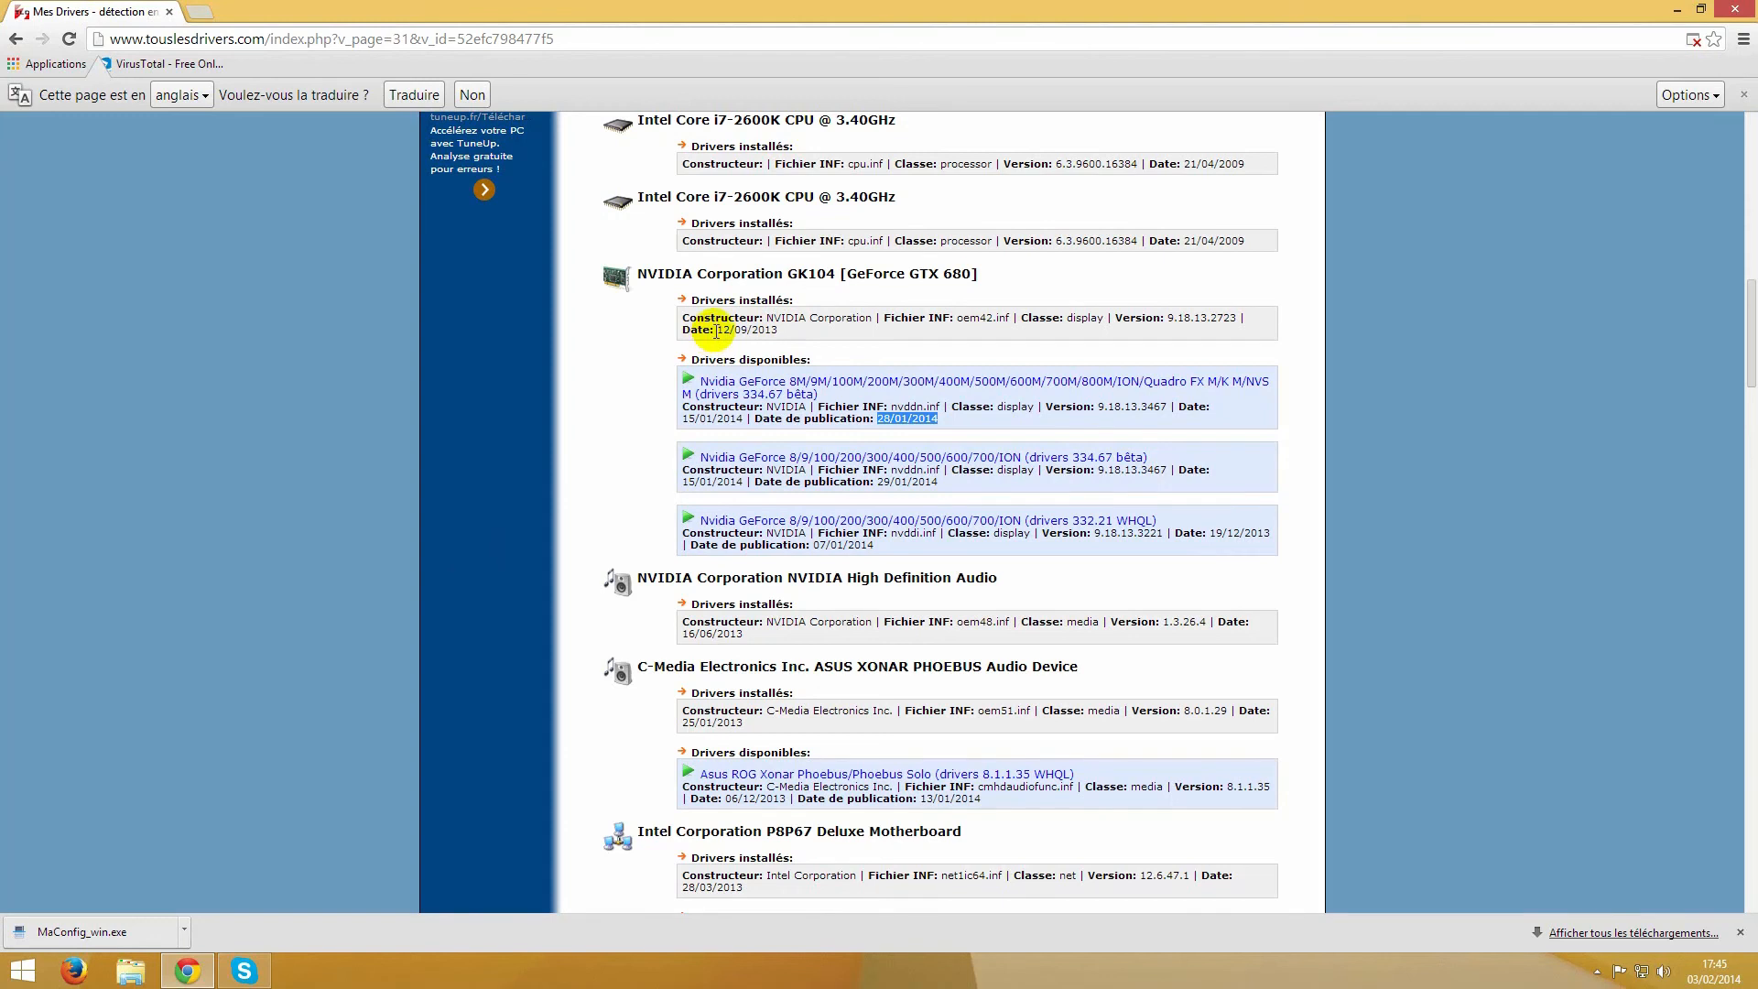
drag(718, 331, 796, 330)
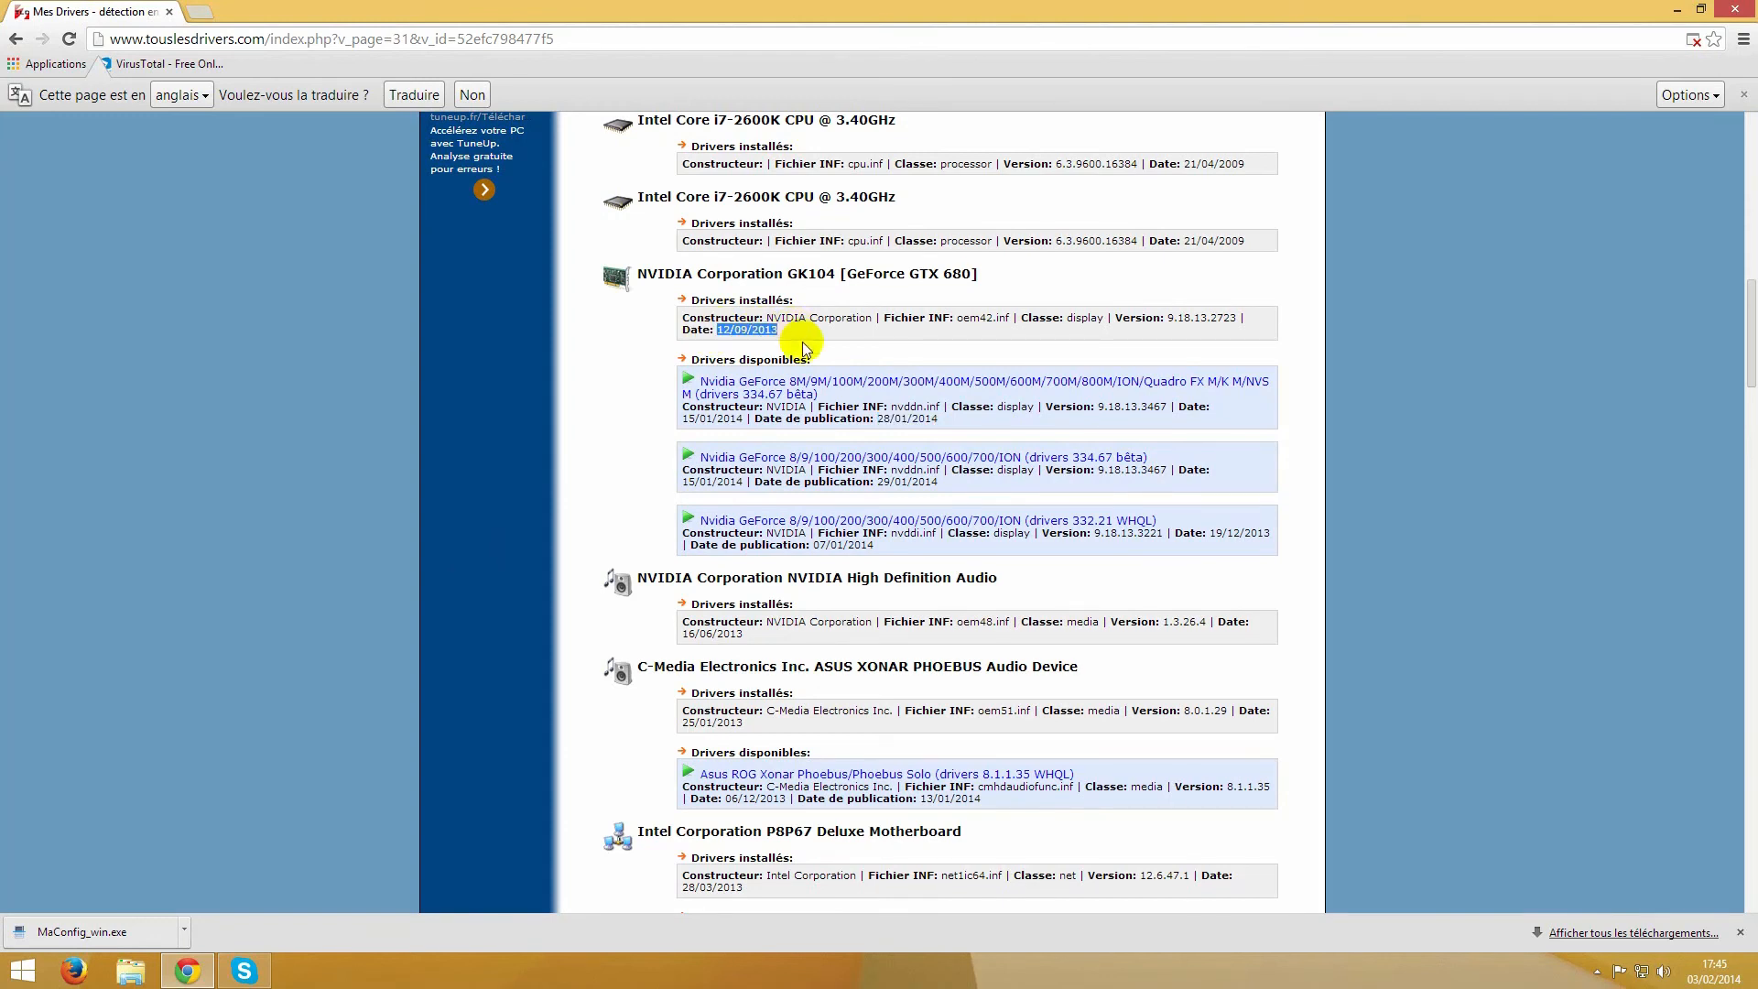
click(861, 413)
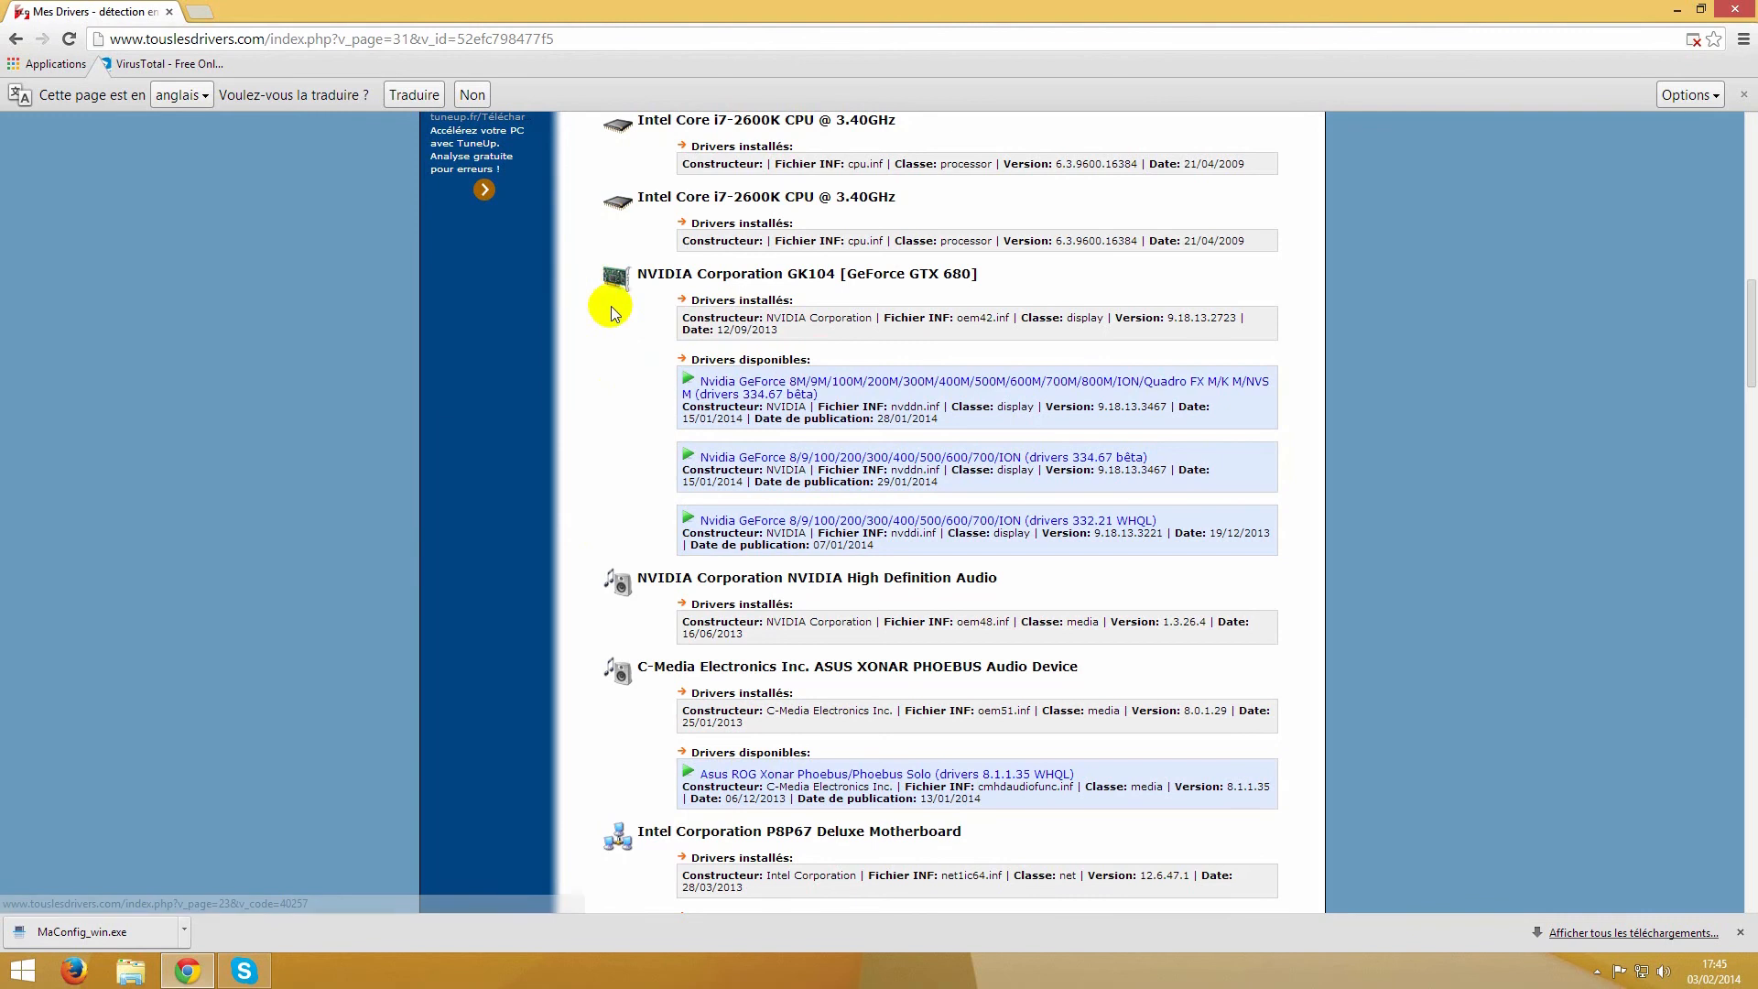
Open the page of the first available GeForce GTX 680 driver, 334.67 bêta, and start its download from us.download.nvidia.com
click(791, 387)
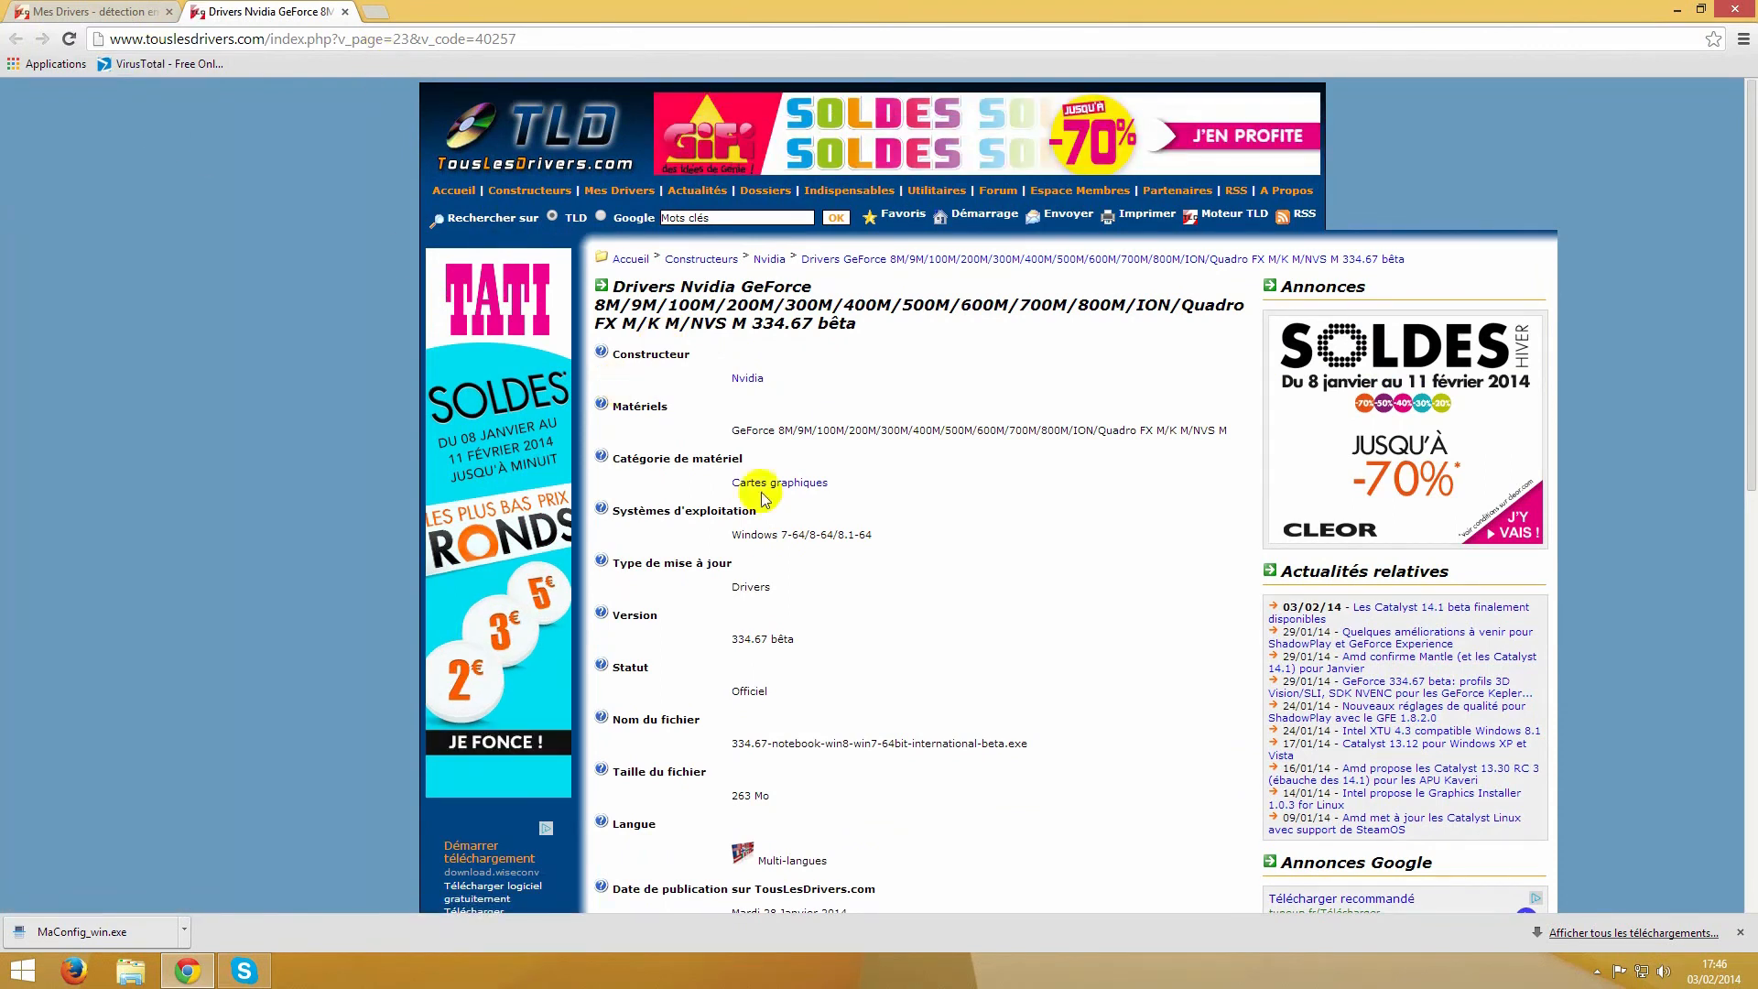
scroll(865, 443, down, 4)
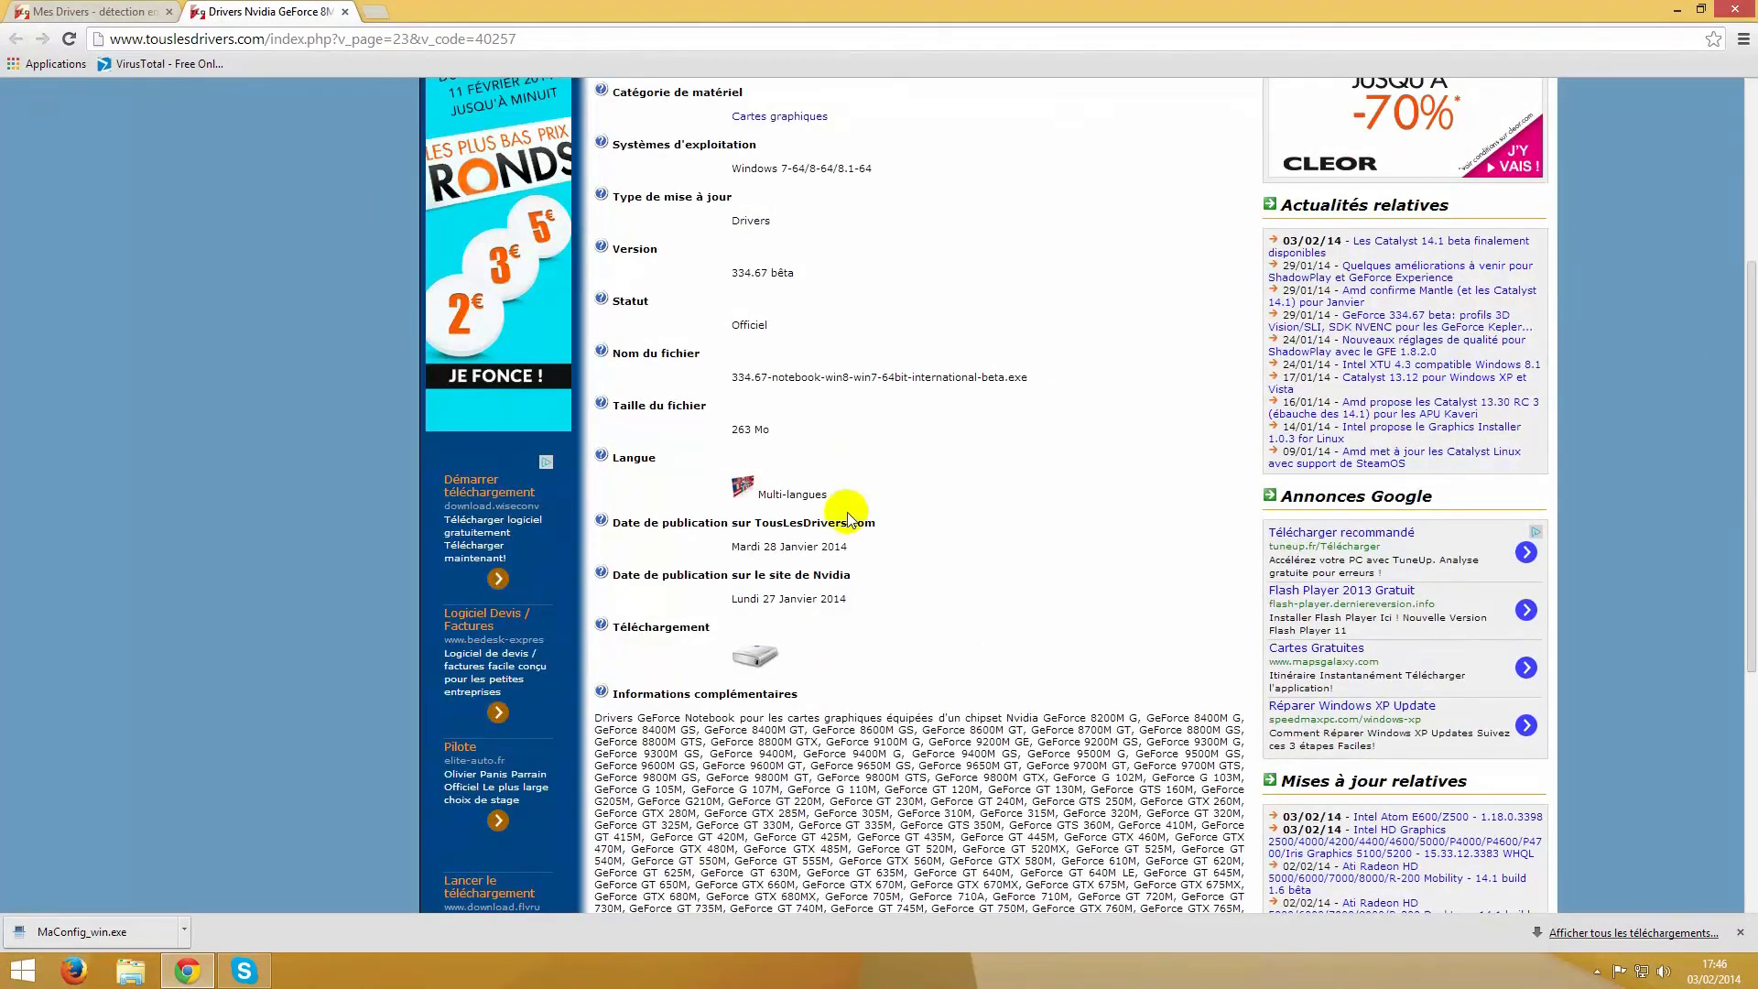
click(759, 655)
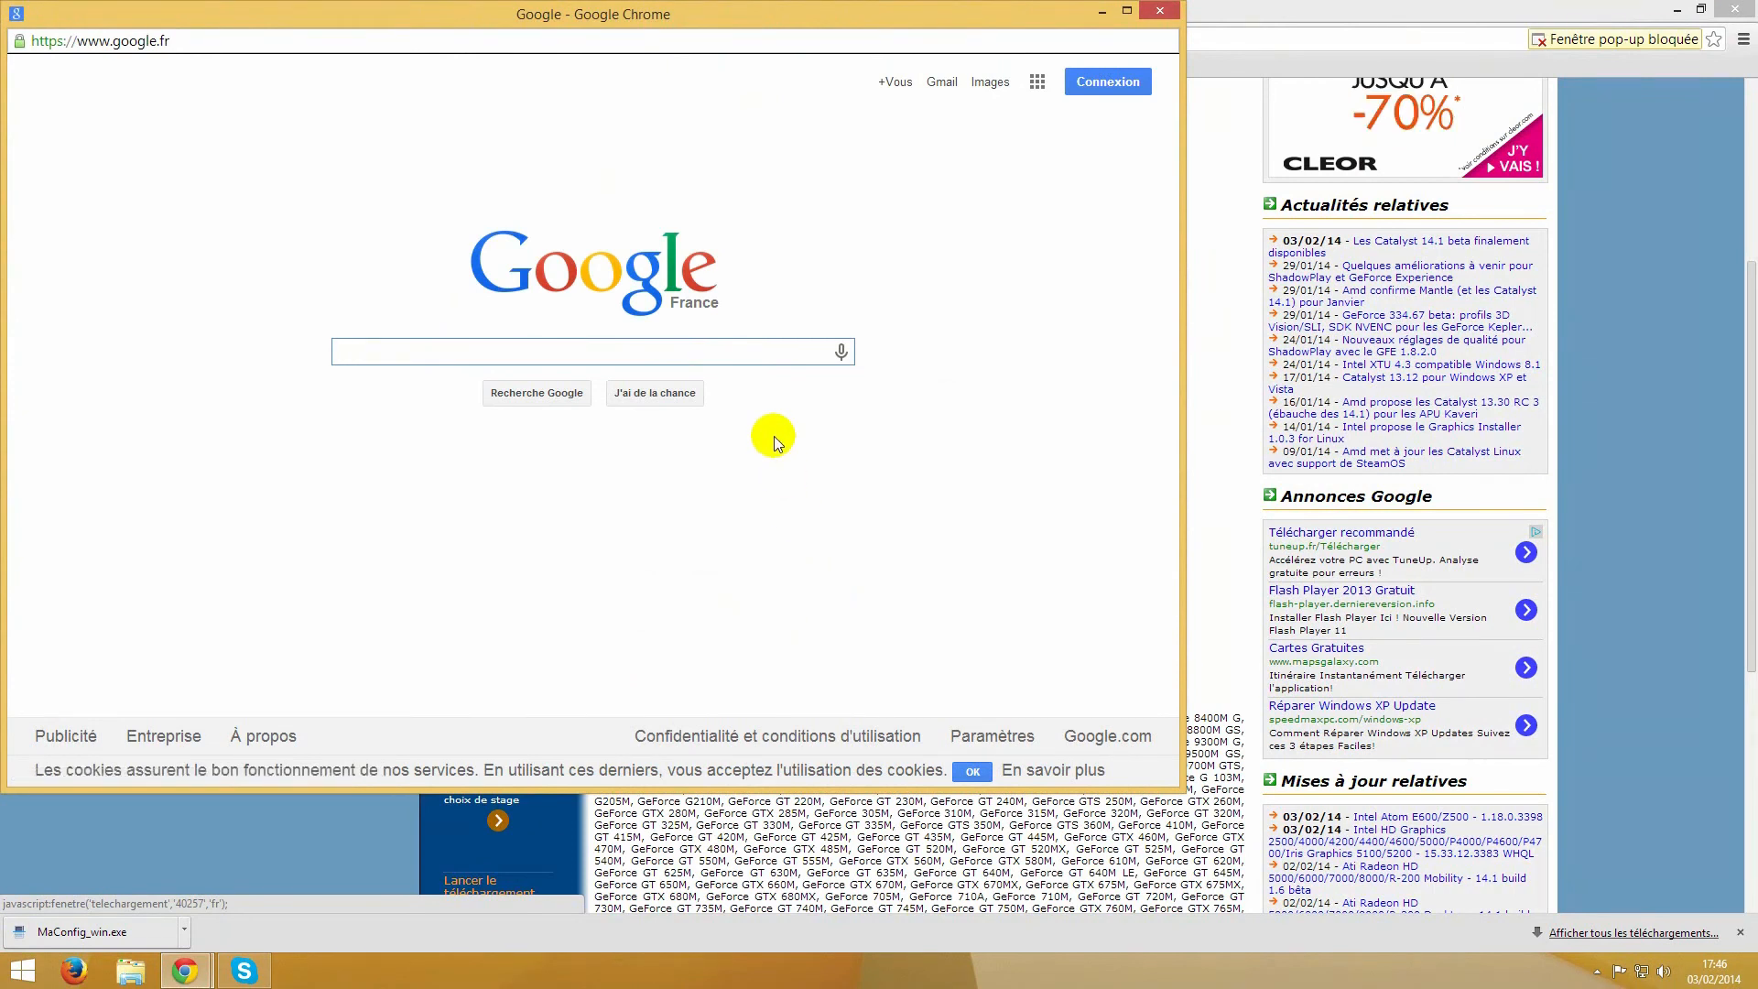
click(1159, 13)
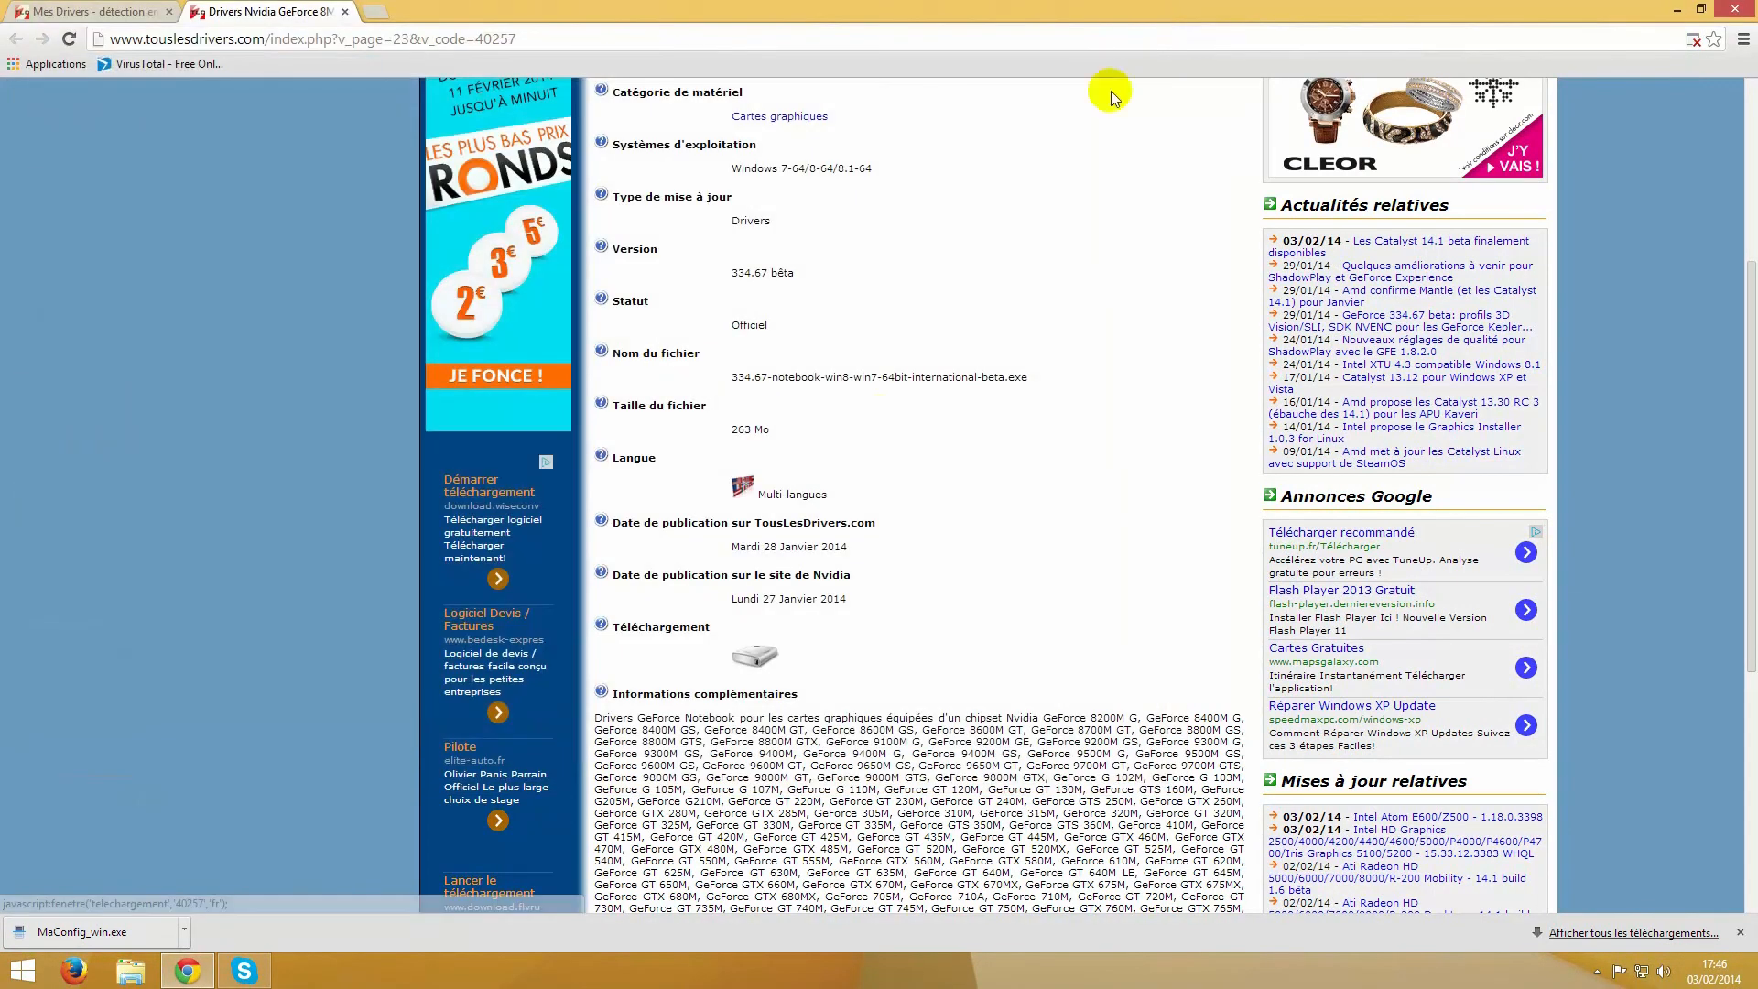
click(766, 661)
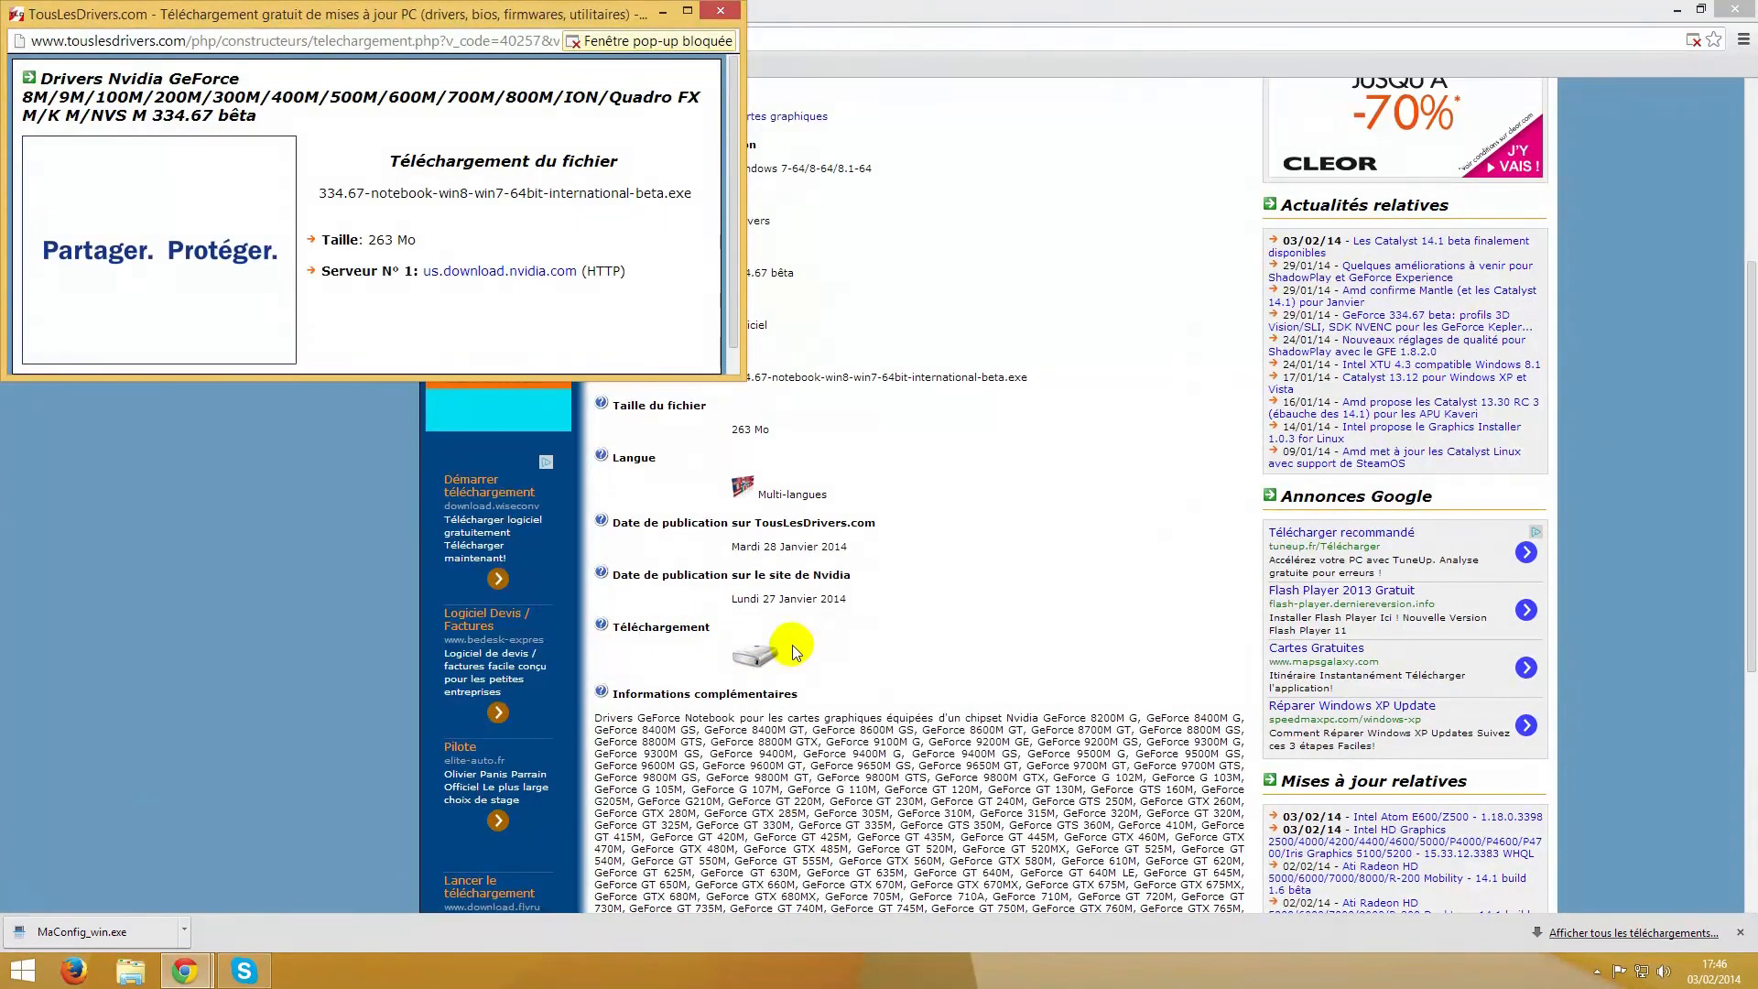
drag(475, 14, 623, 179)
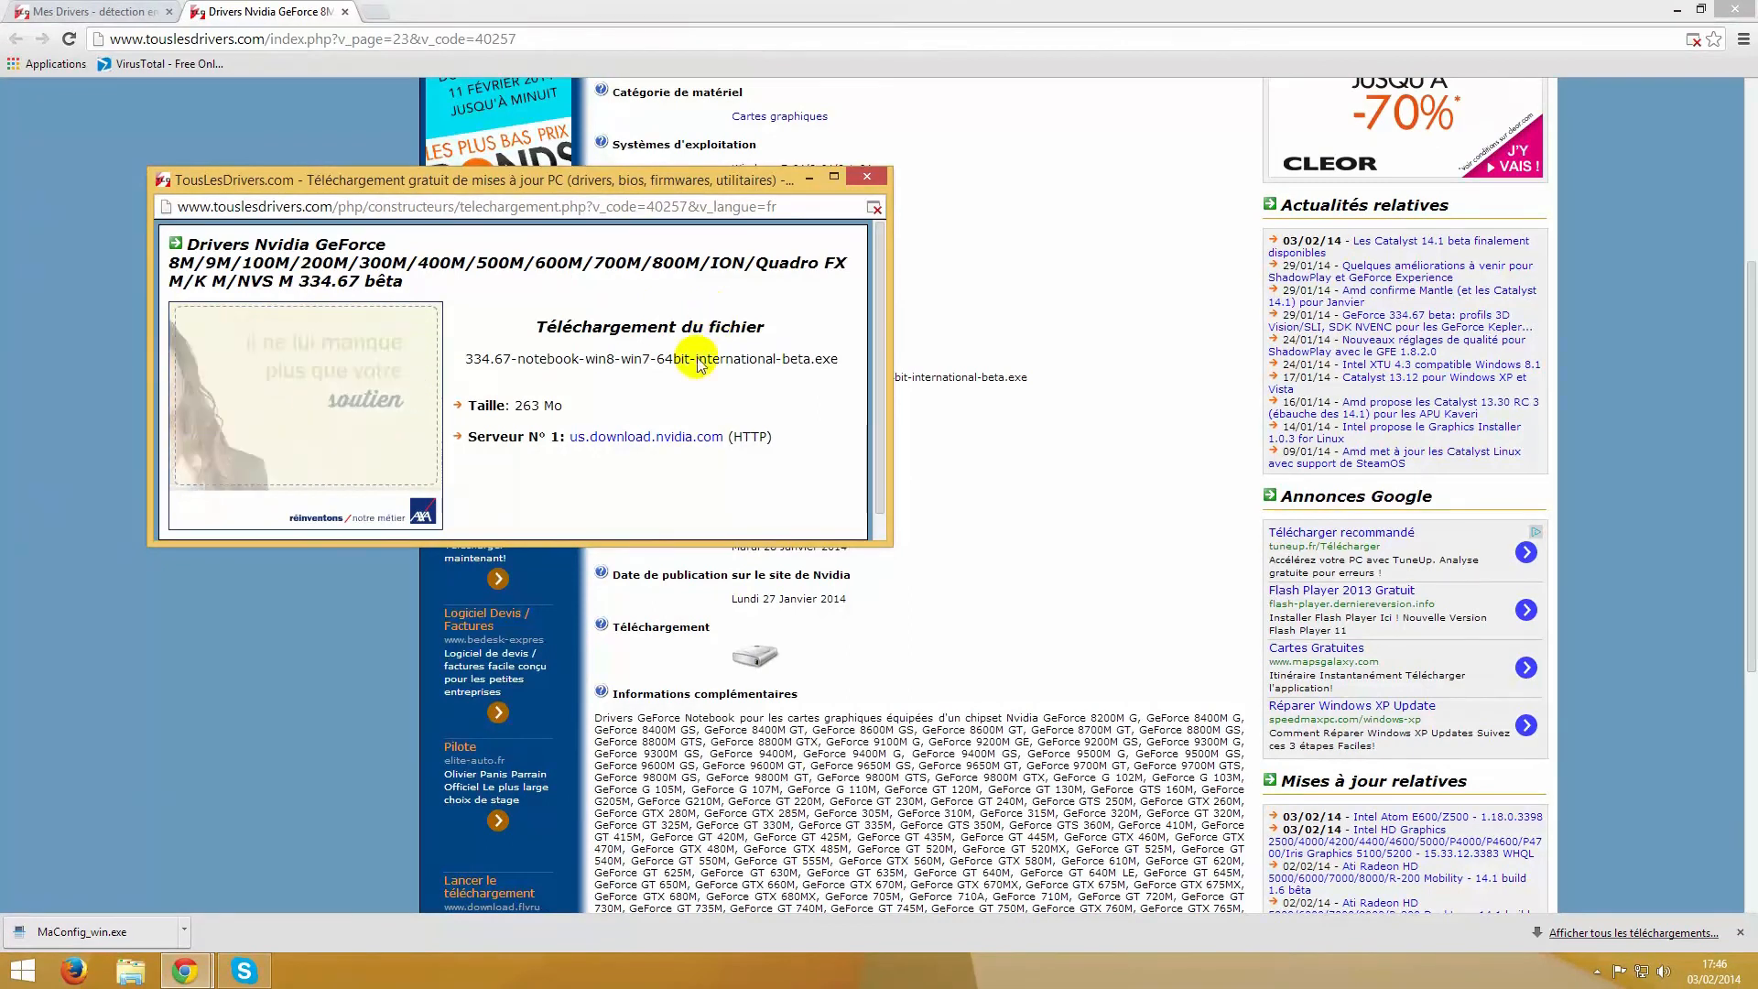
click(640, 437)
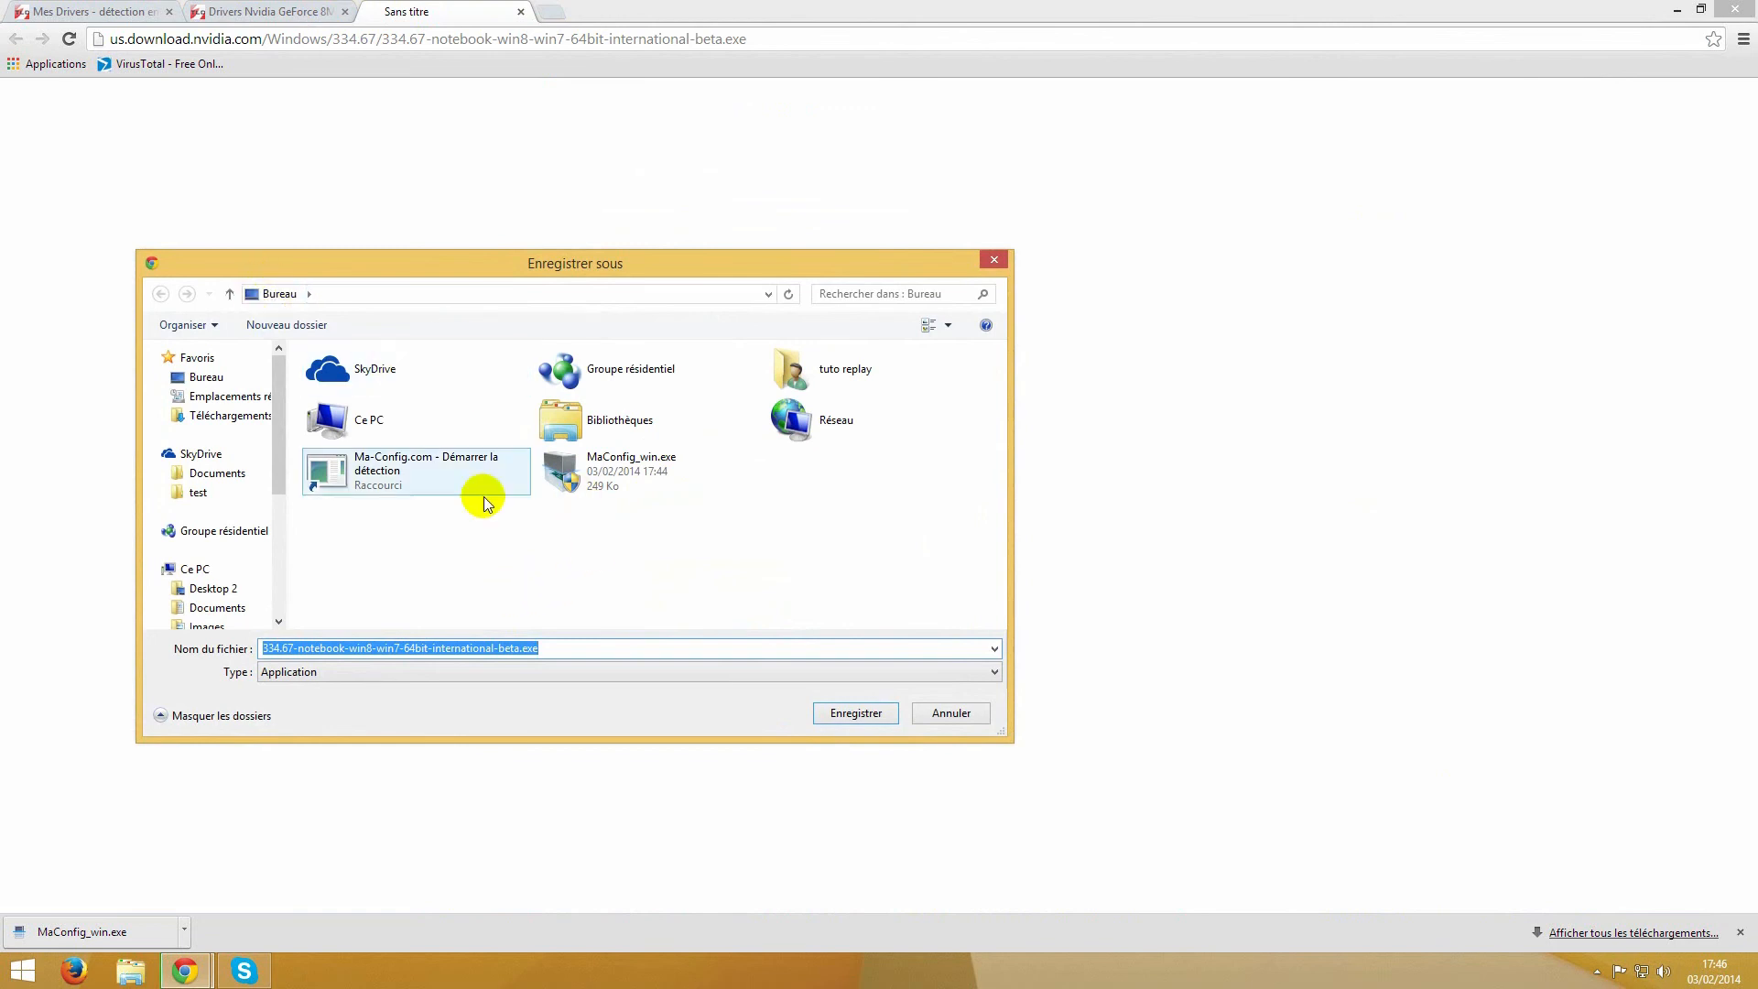
Create a folder named drivers in Bureau, save 334.67-notebook-win8-win7-64bit-international-beta.exe in it, and close the driver's page
click(499, 650)
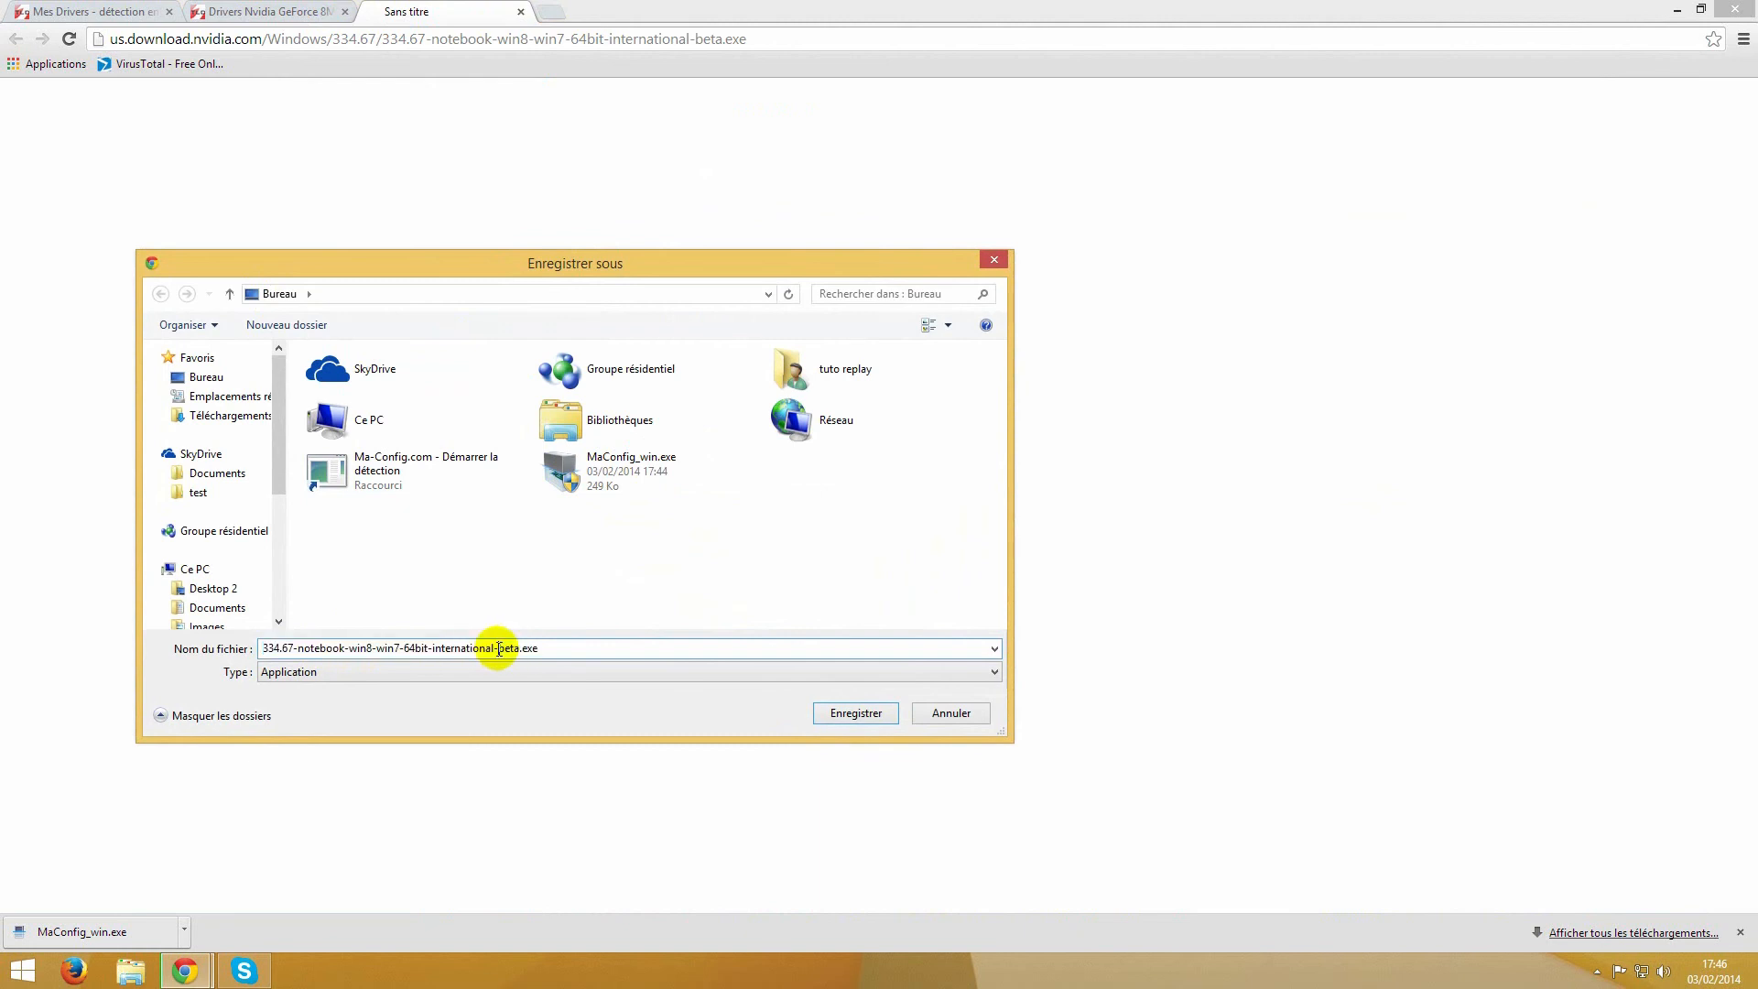
drag(498, 650, 522, 650)
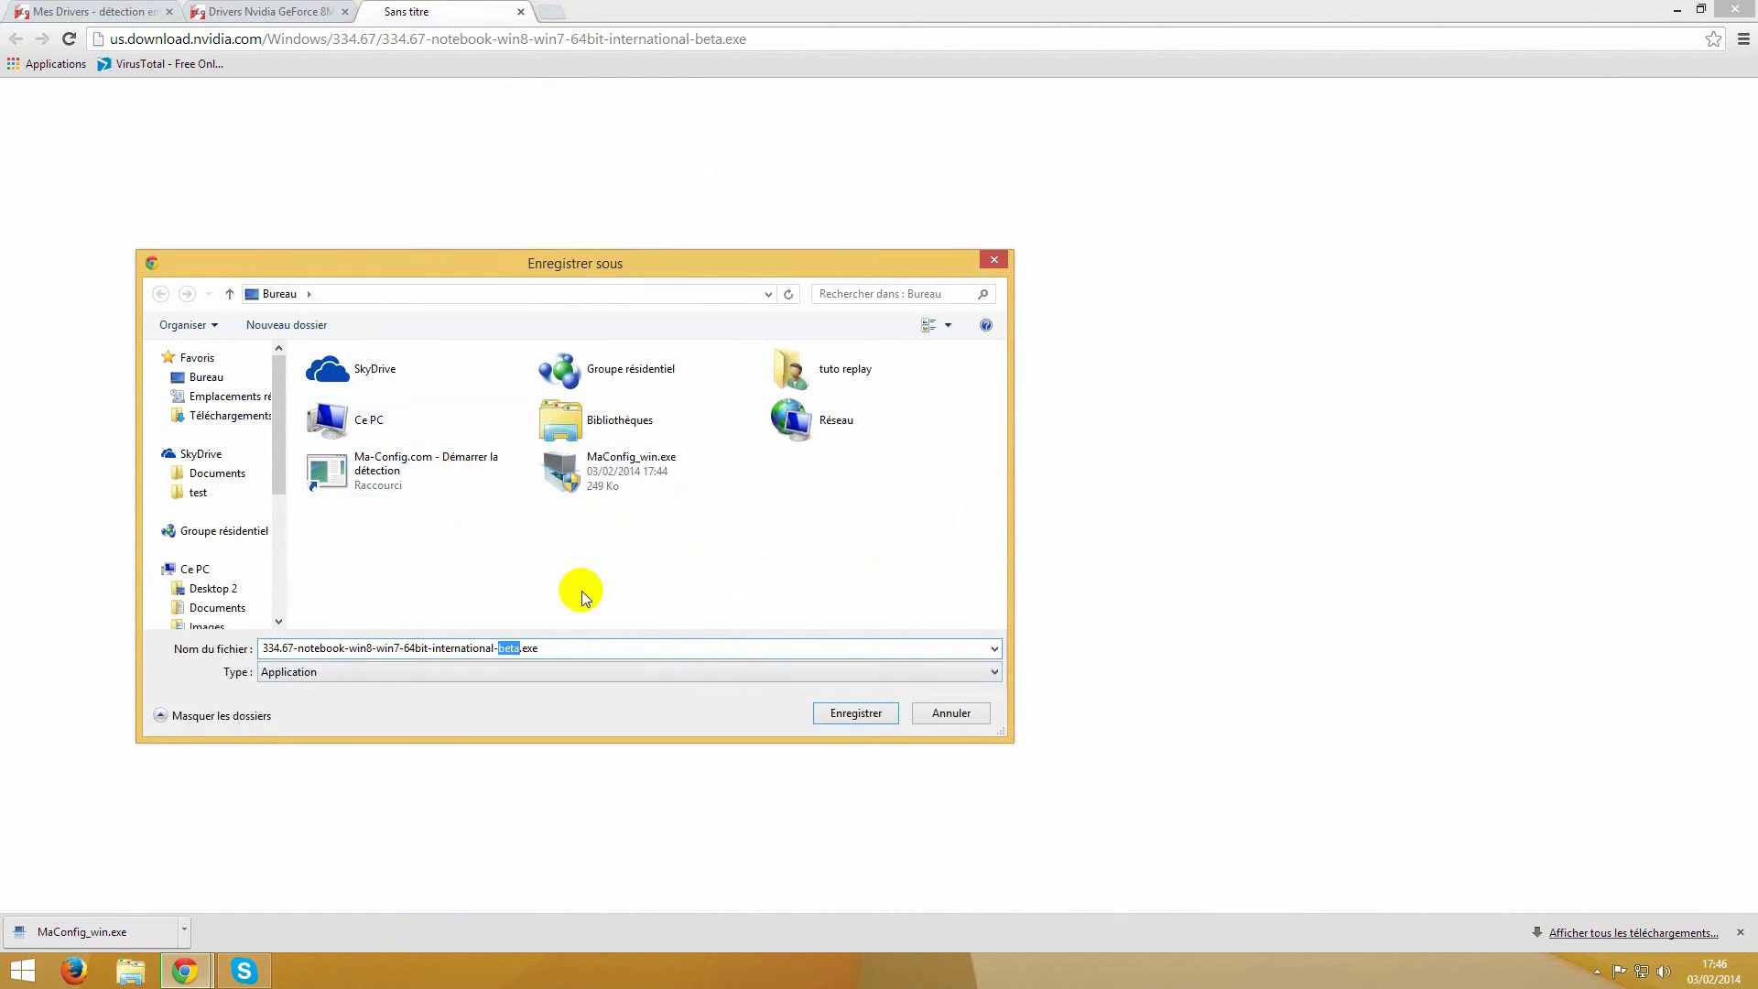
click(750, 513)
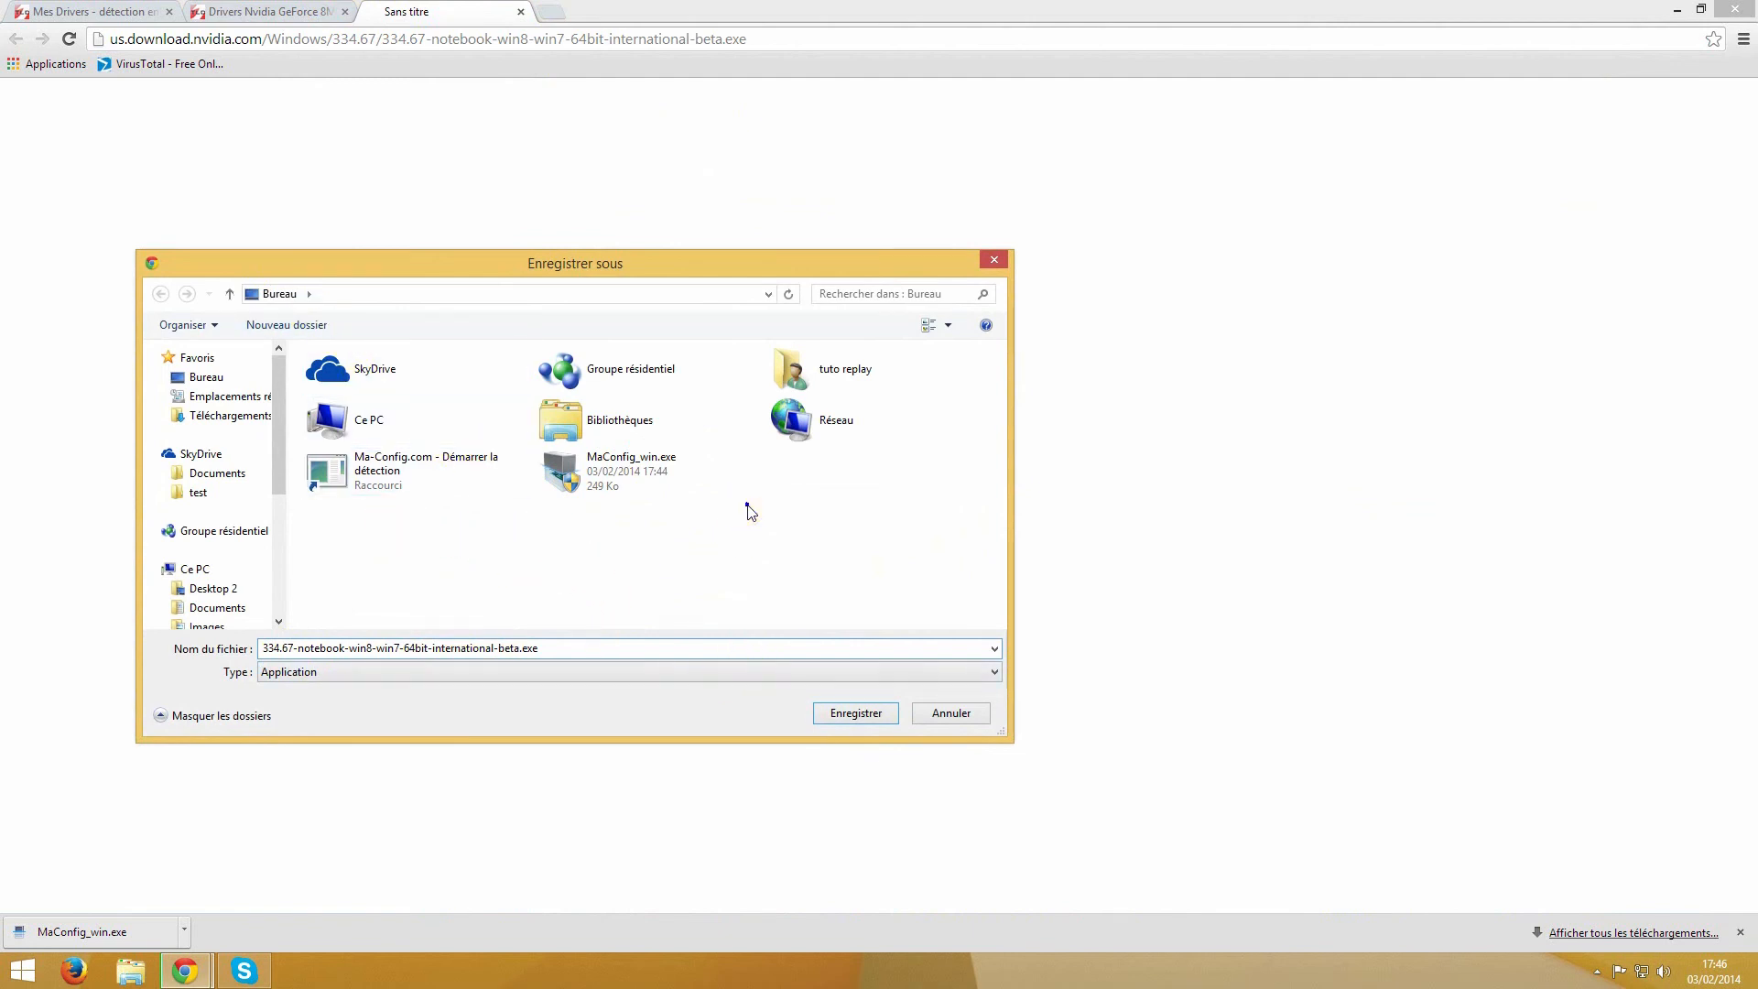
right_click(750, 513)
mouse_move(800, 651)
click(969, 651)
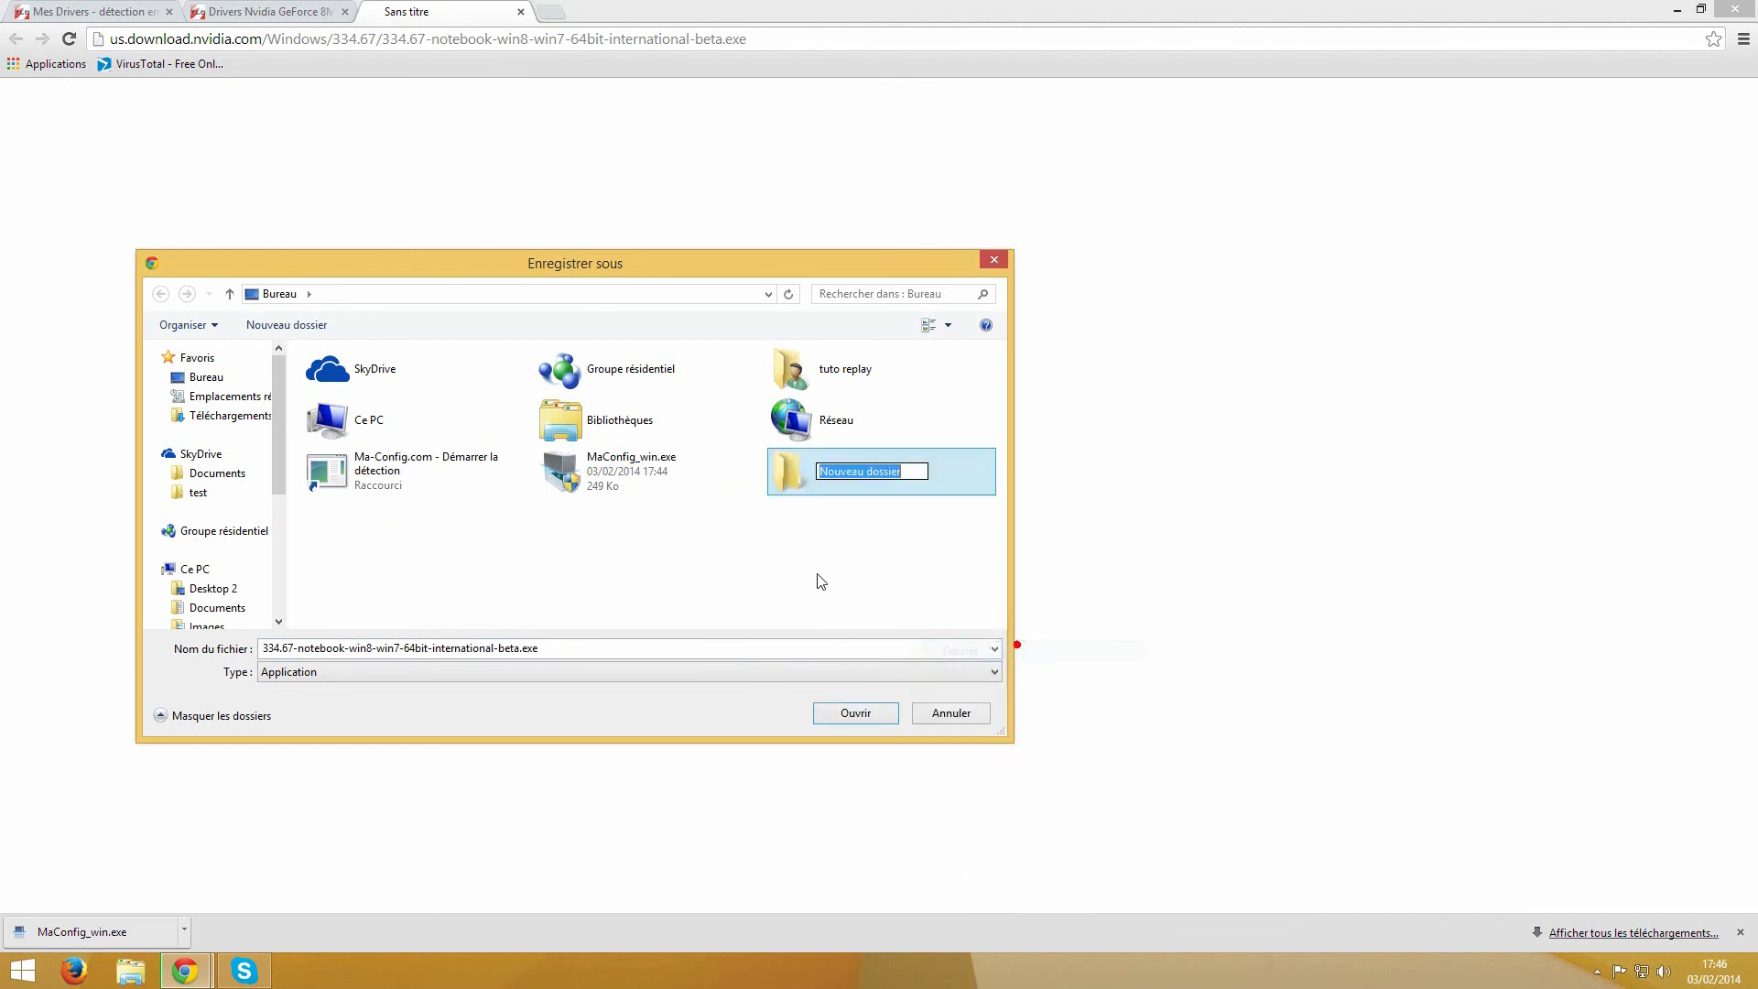
text(drivers)
key(Return)
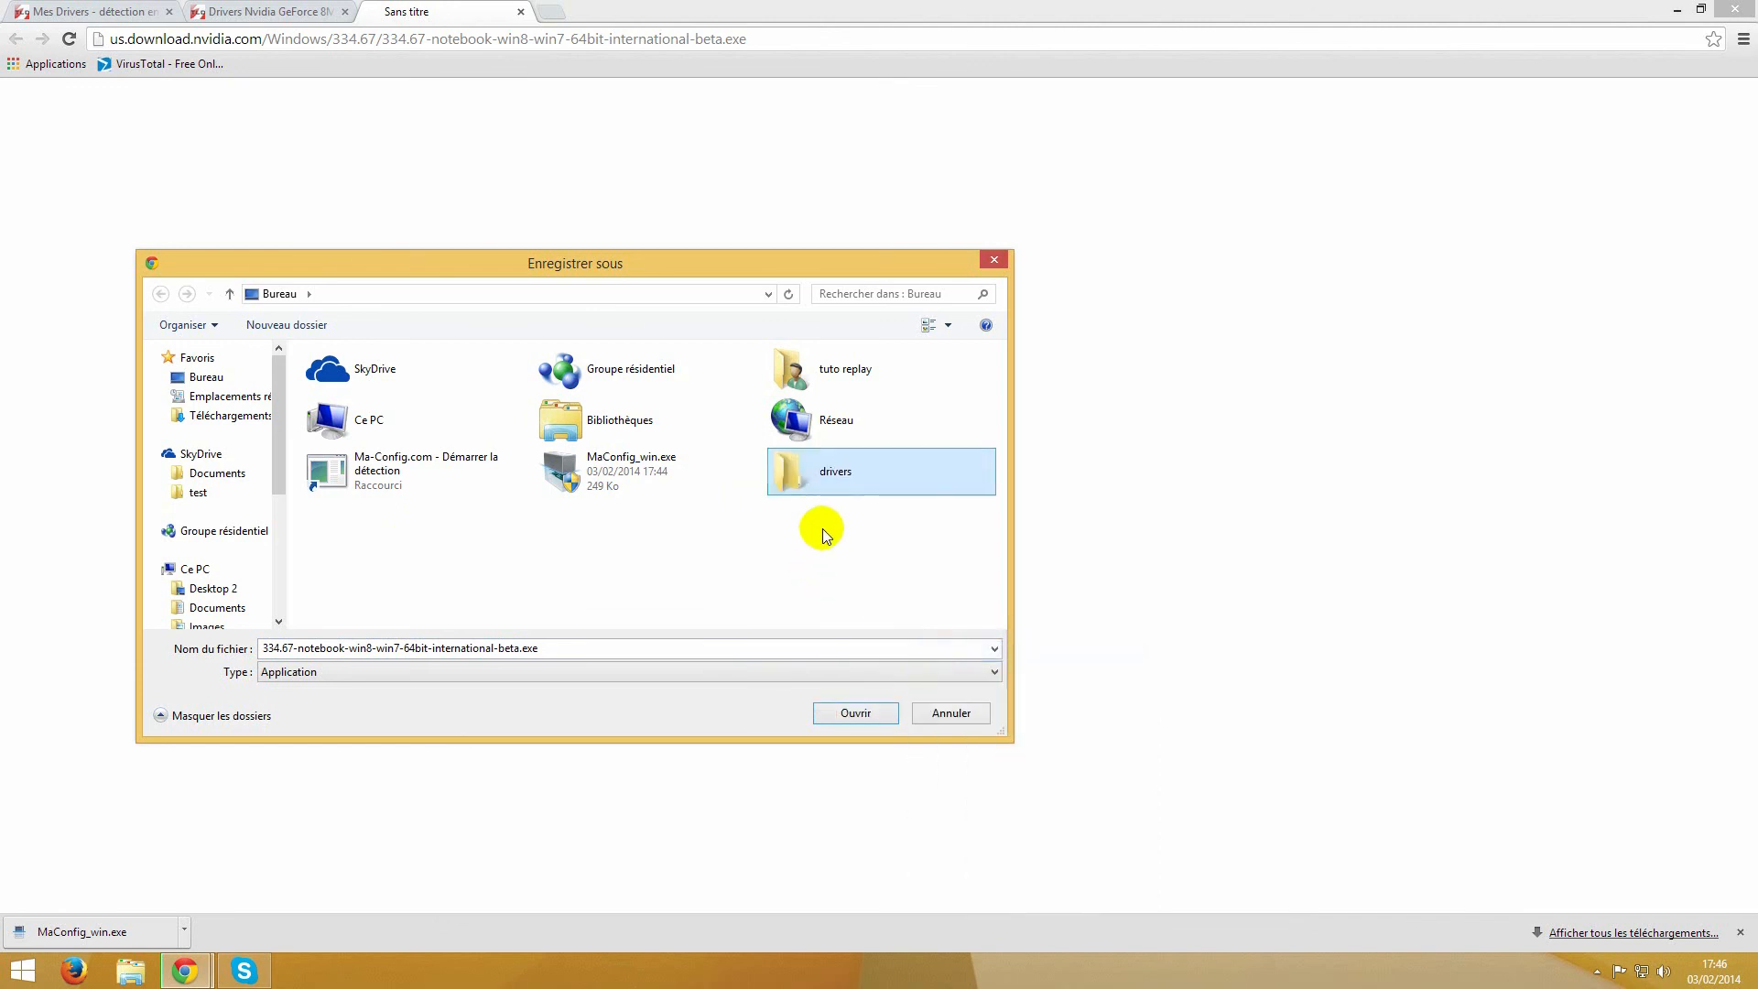
double_click(828, 469)
click(843, 715)
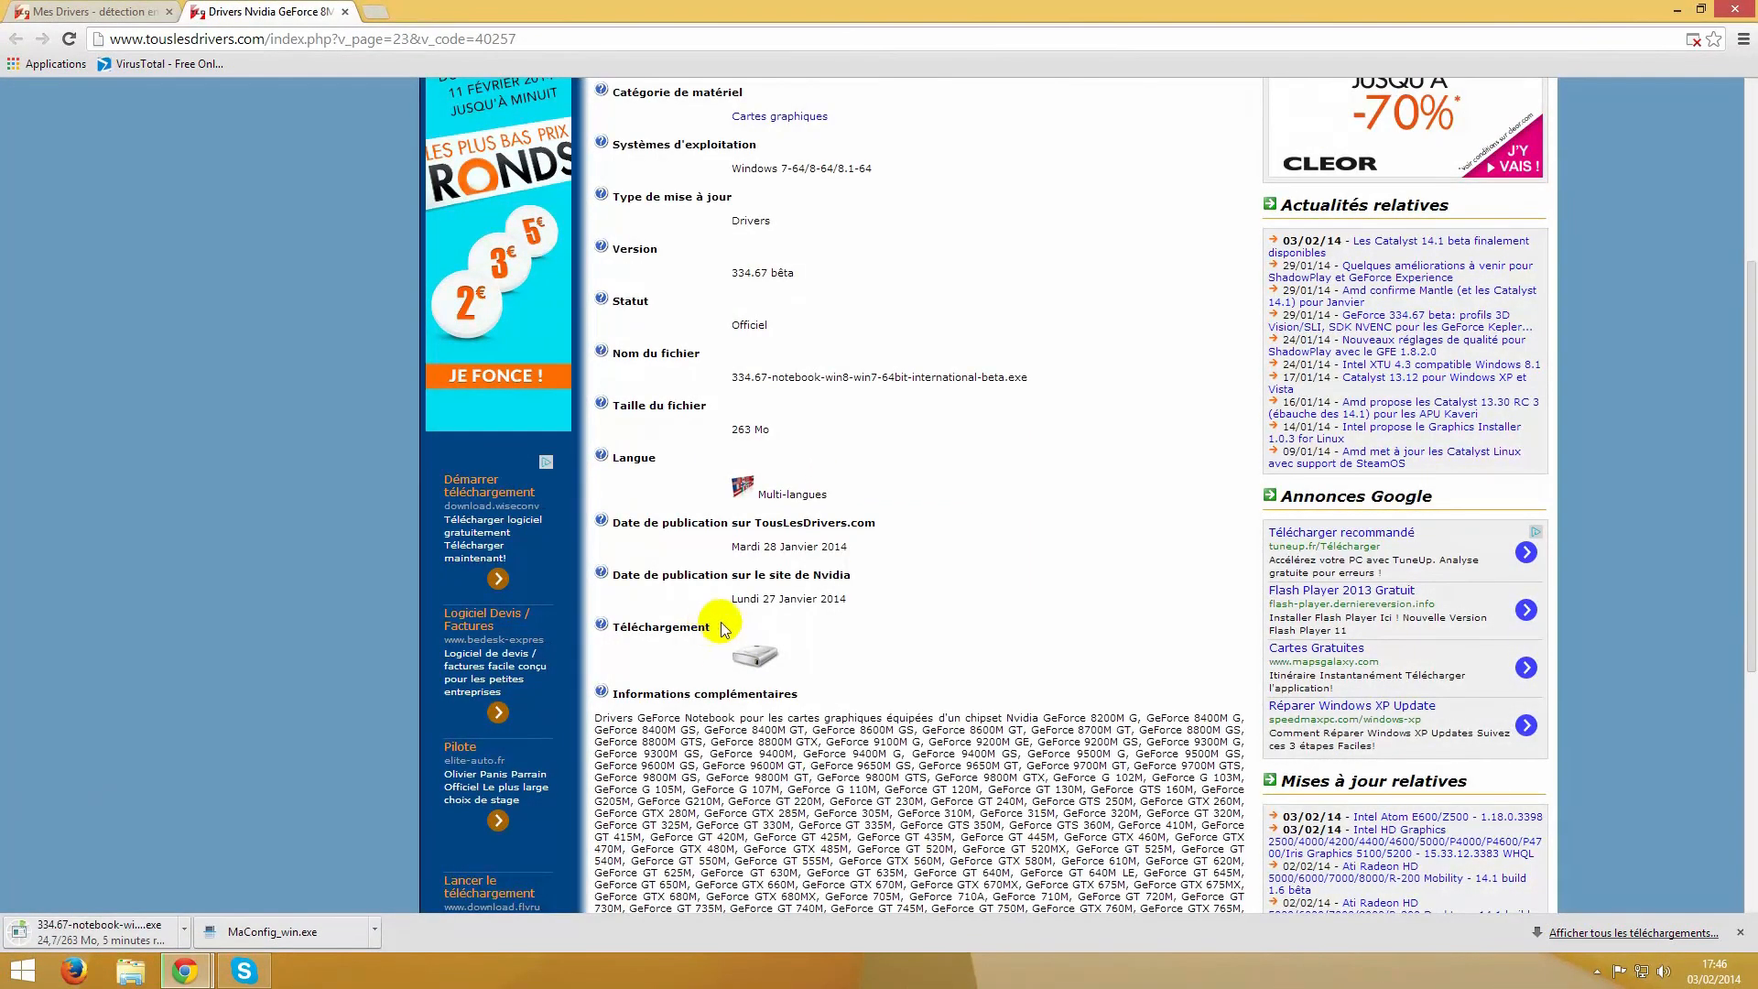
click(344, 11)
Open the Asus ROG Xonar Phoebus/Phoebus Solo 8.1.1.35 WHQL driver page and start its download from dlcdnet.asus.com
scroll(607, 419, down, 2)
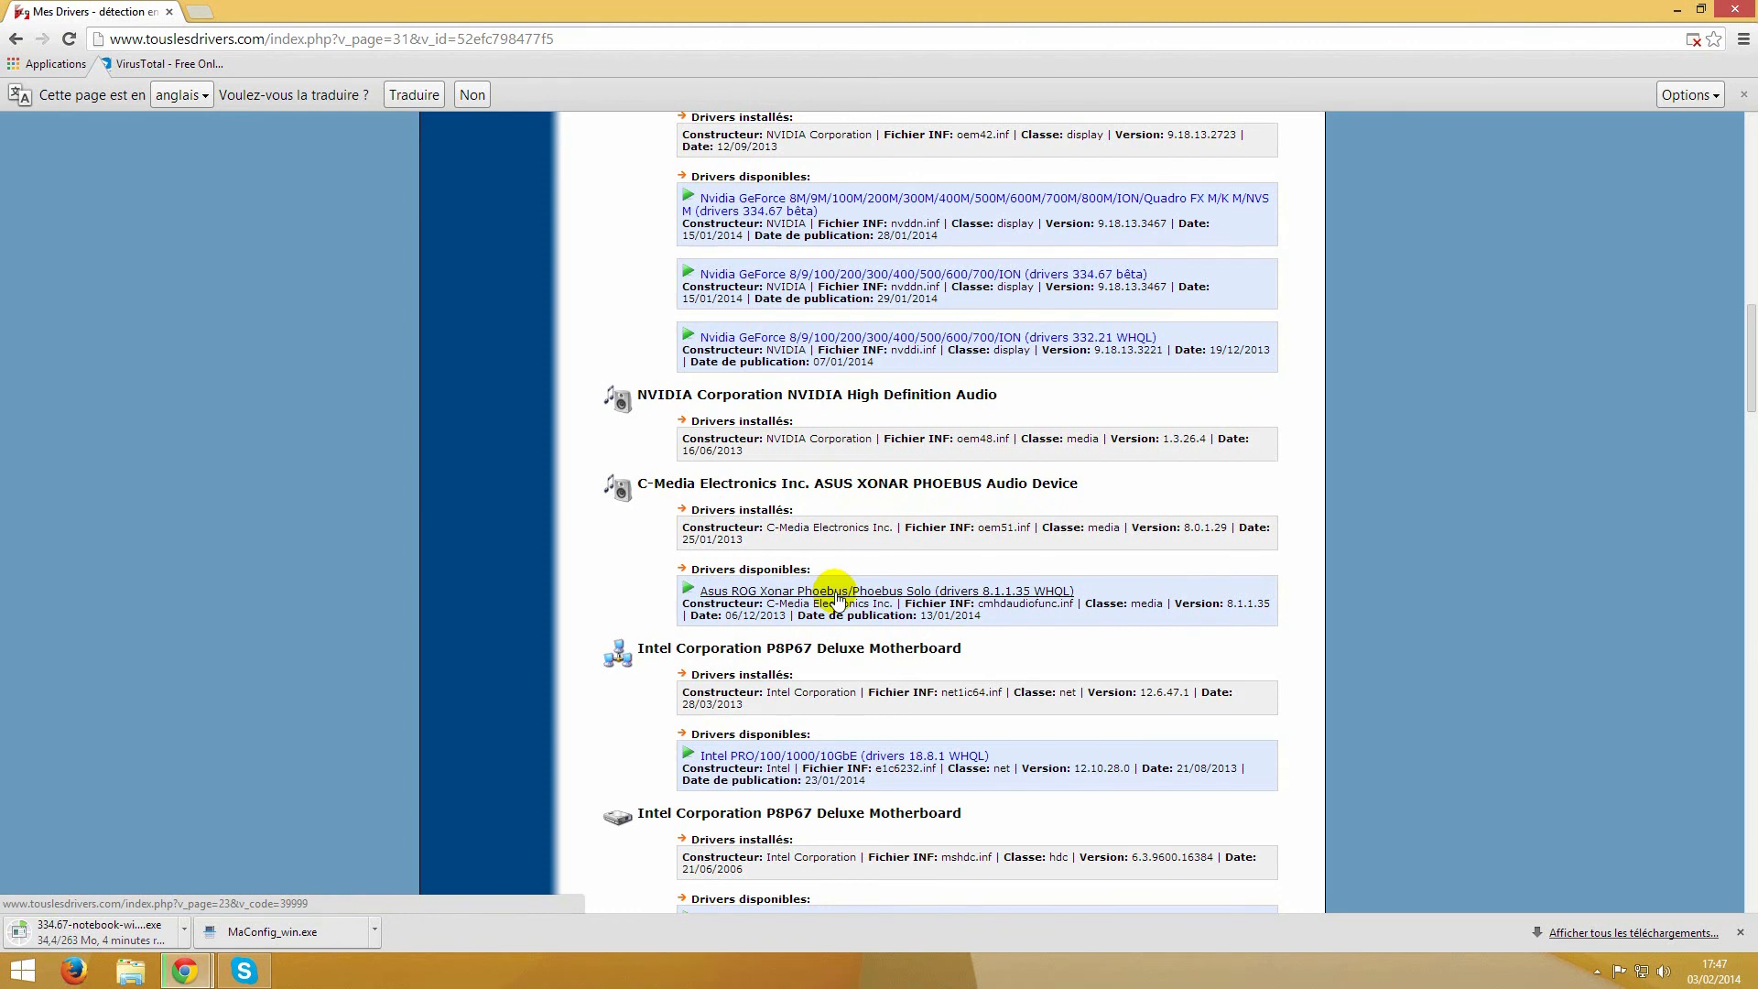
click(836, 594)
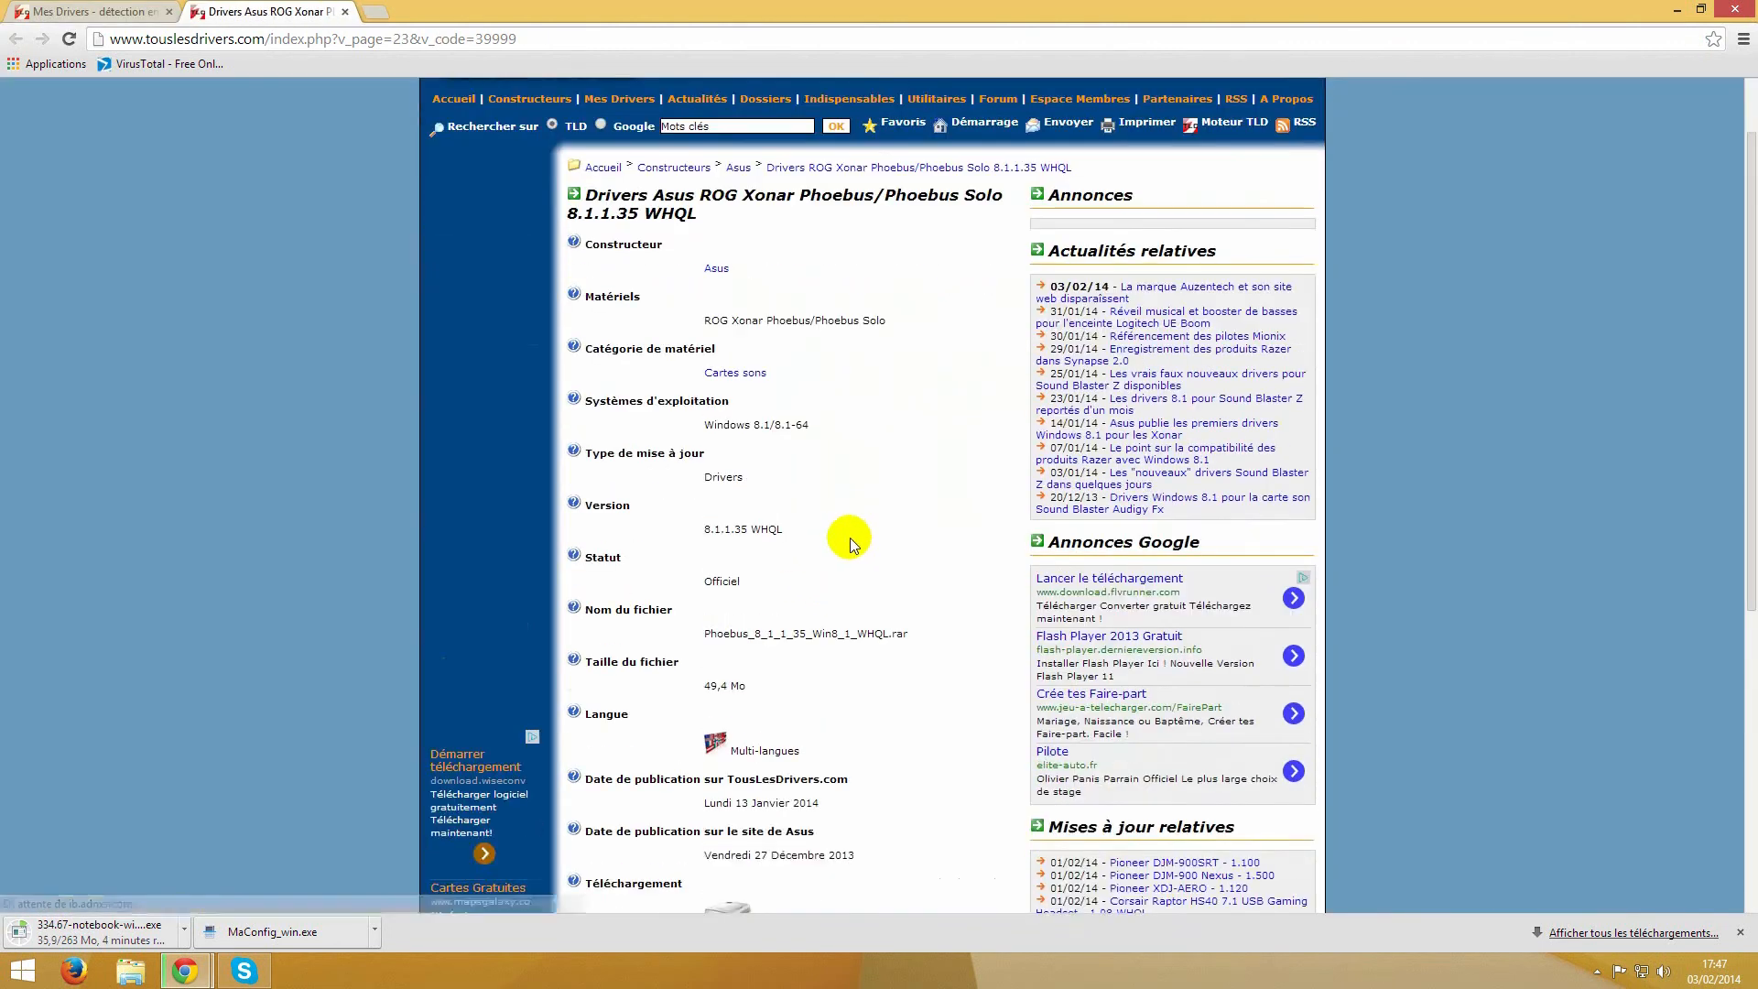
scroll(850, 536, down, 3)
click(731, 636)
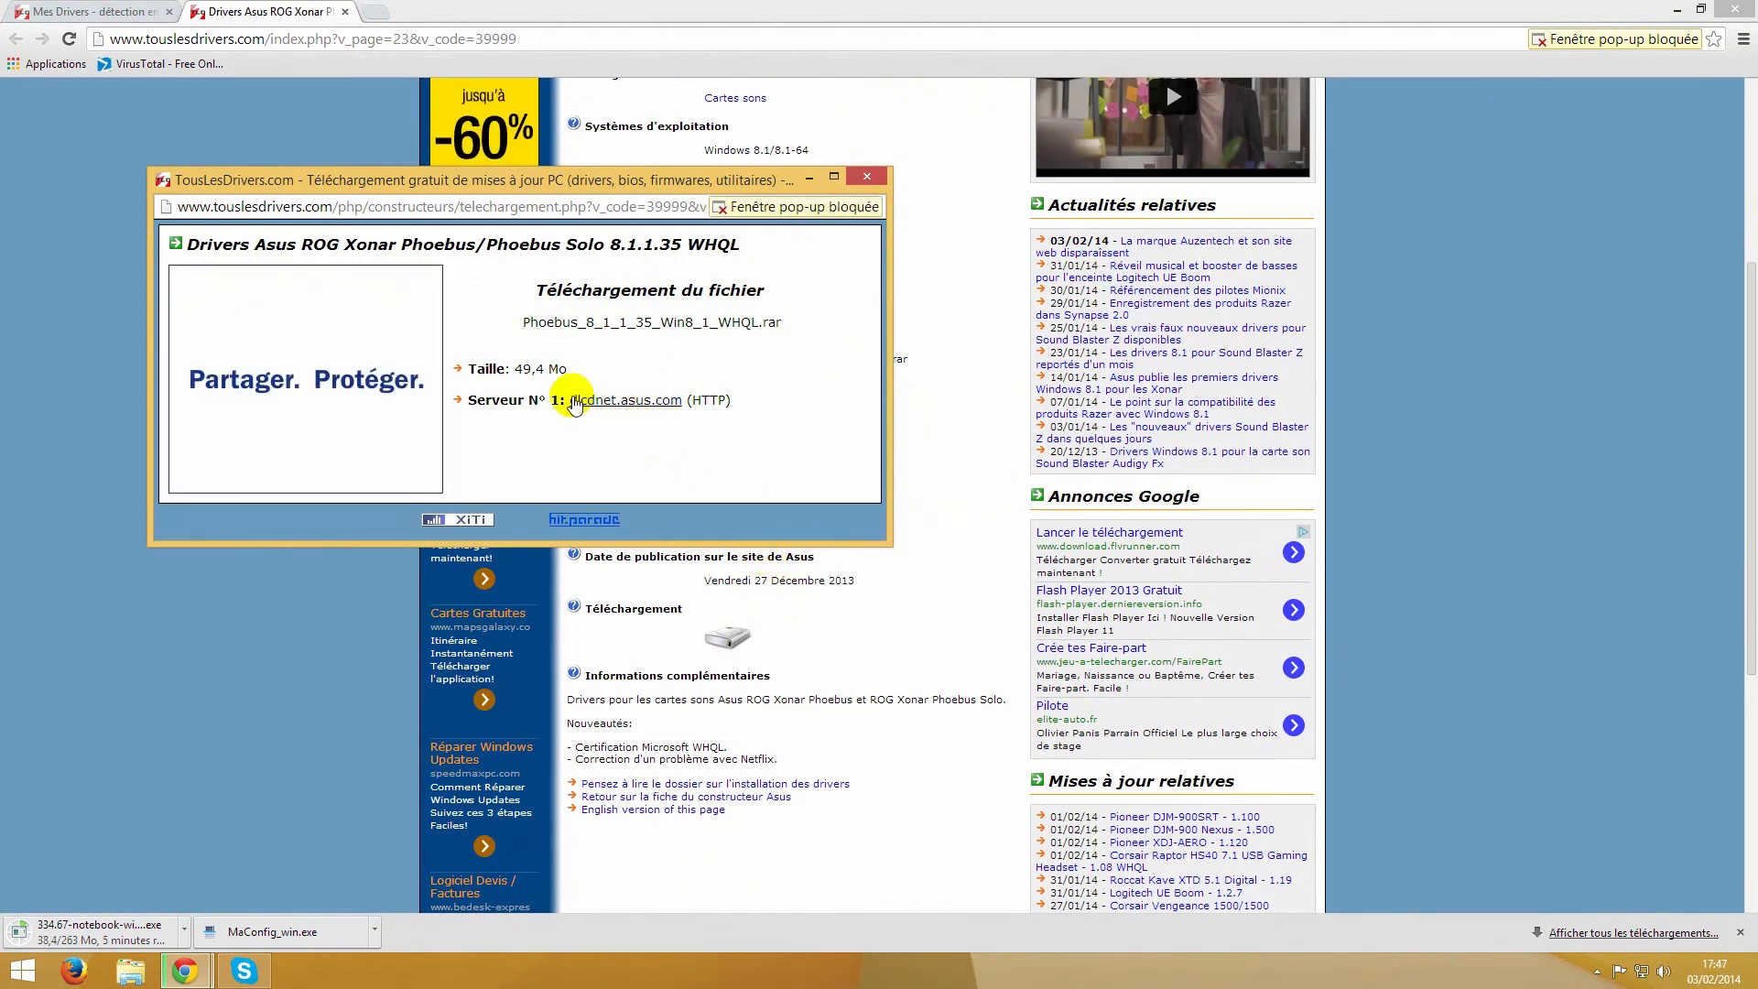
click(596, 400)
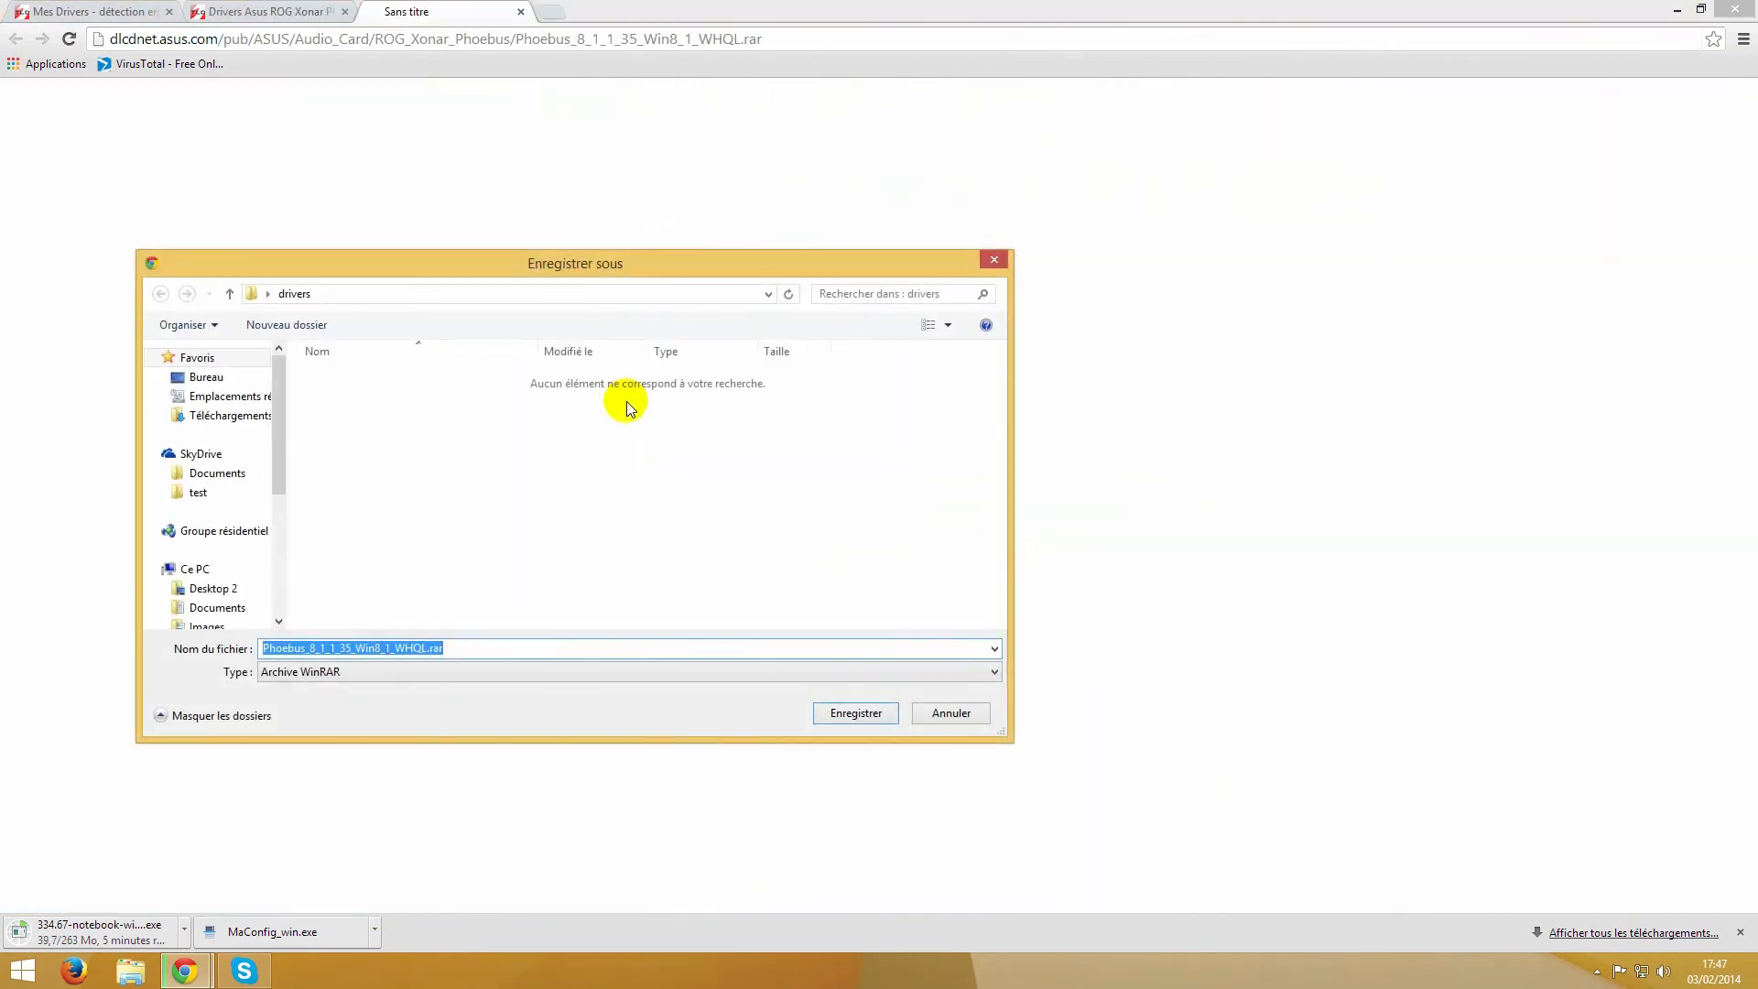
Save Phoebus_8_1_1_35_Win8_1_WHQL.rar in the drivers folder of Bureau and close the driver's page
click(203, 377)
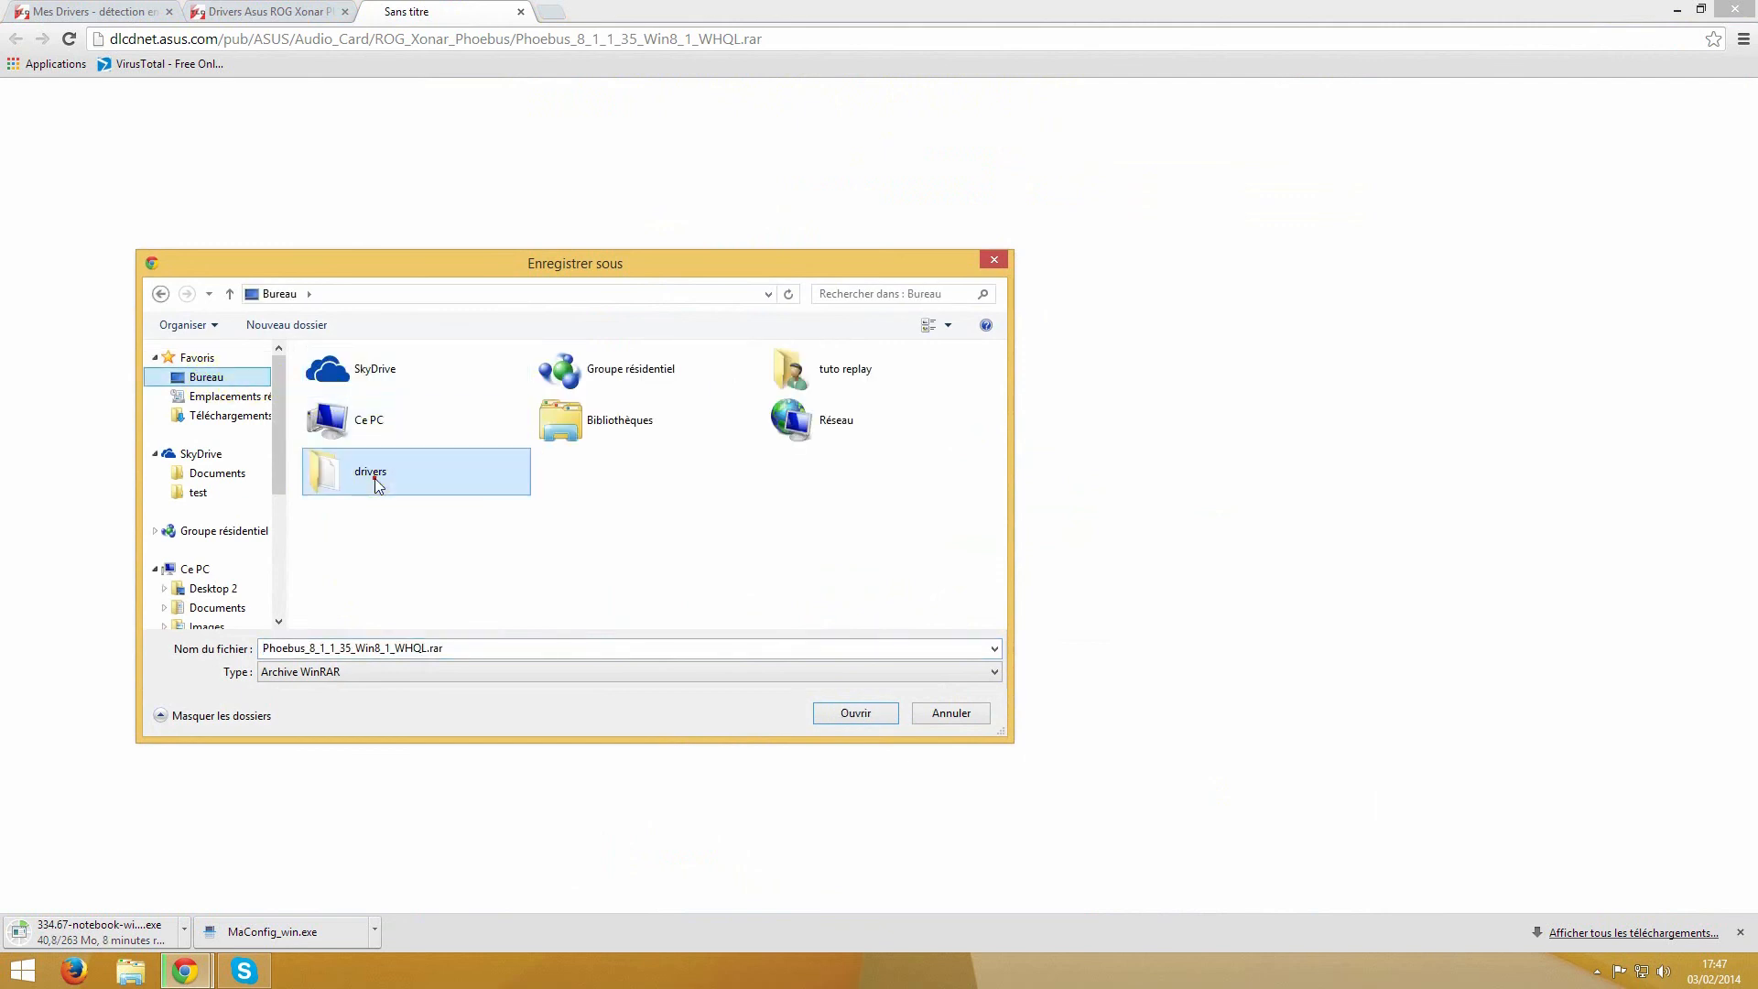
double_click(371, 475)
click(851, 714)
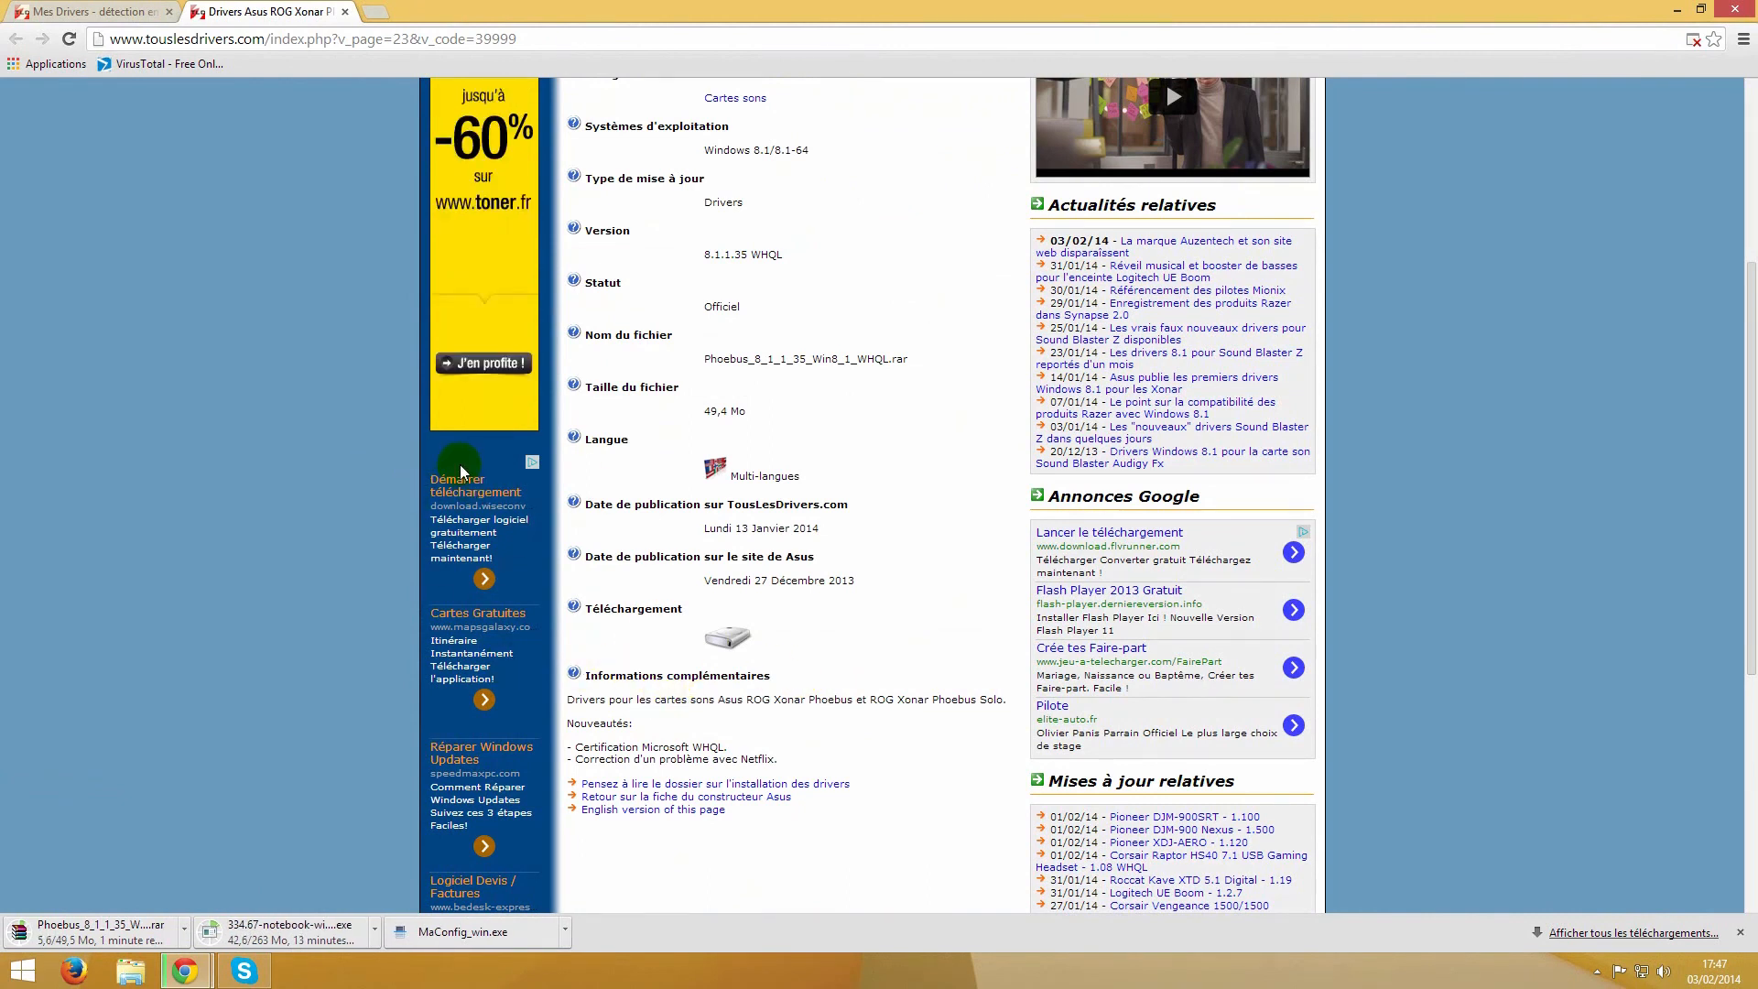
click(345, 12)
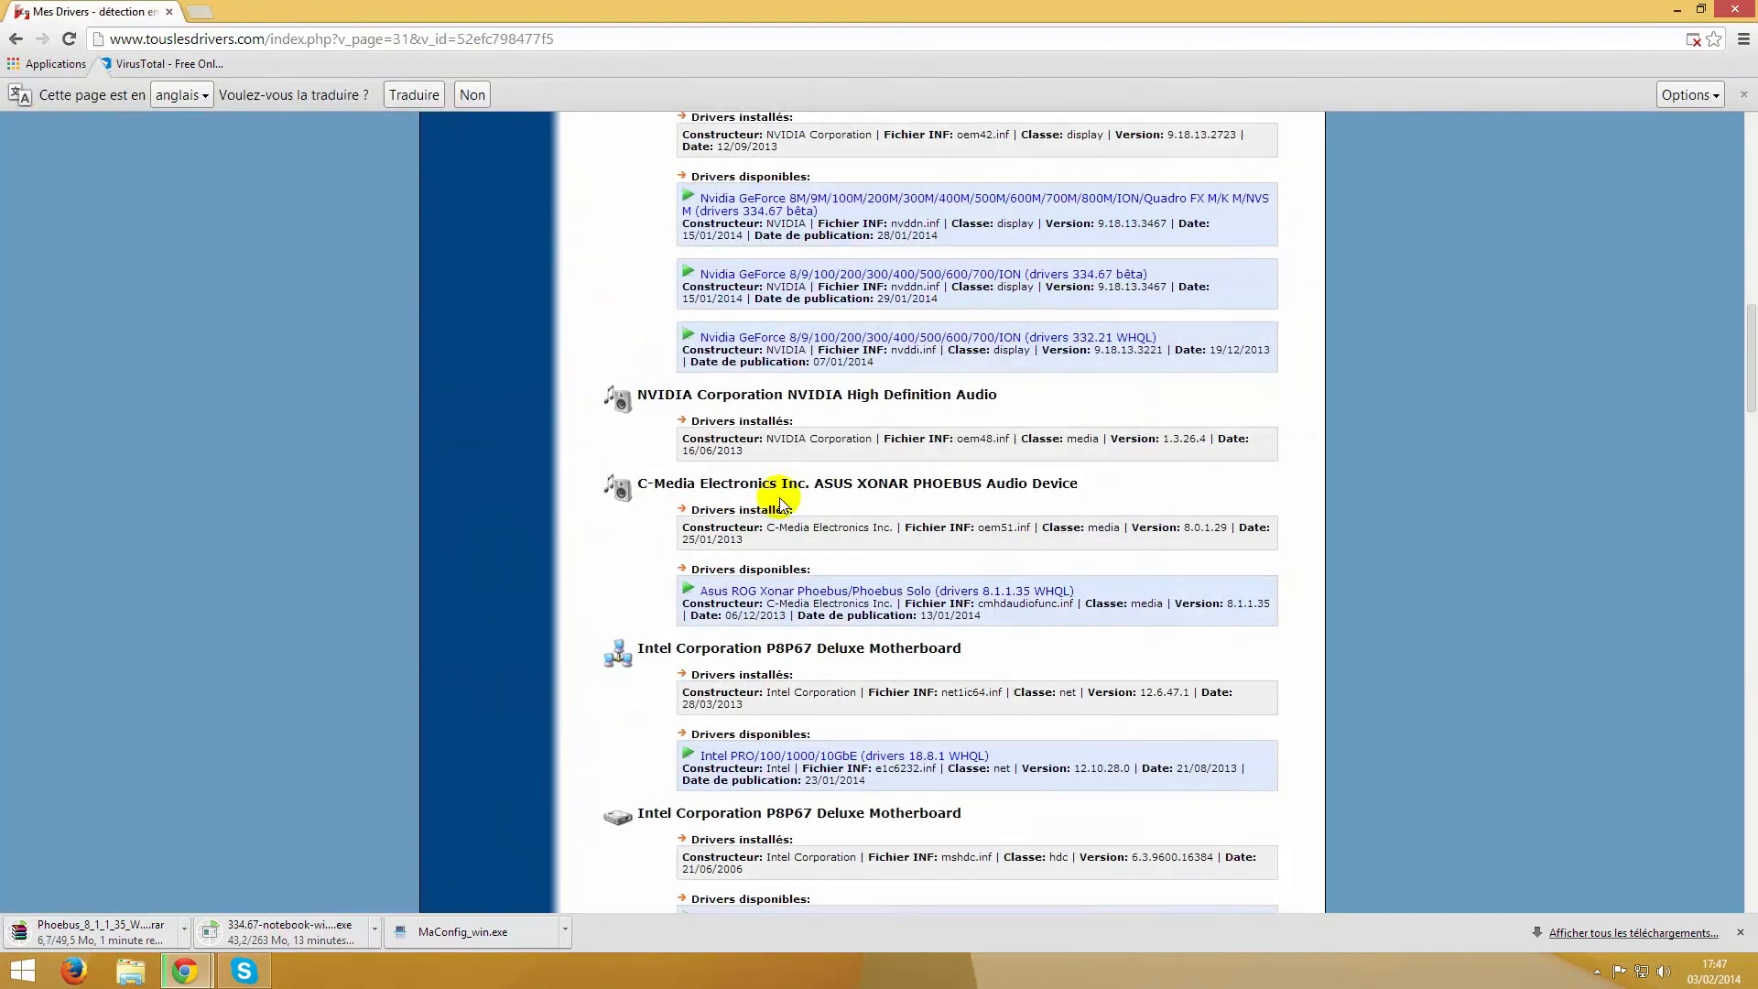
Examine the rest of the device list for other available drivers, from the Intel motherboard entries through the system devices
scroll(780, 505, down, 2)
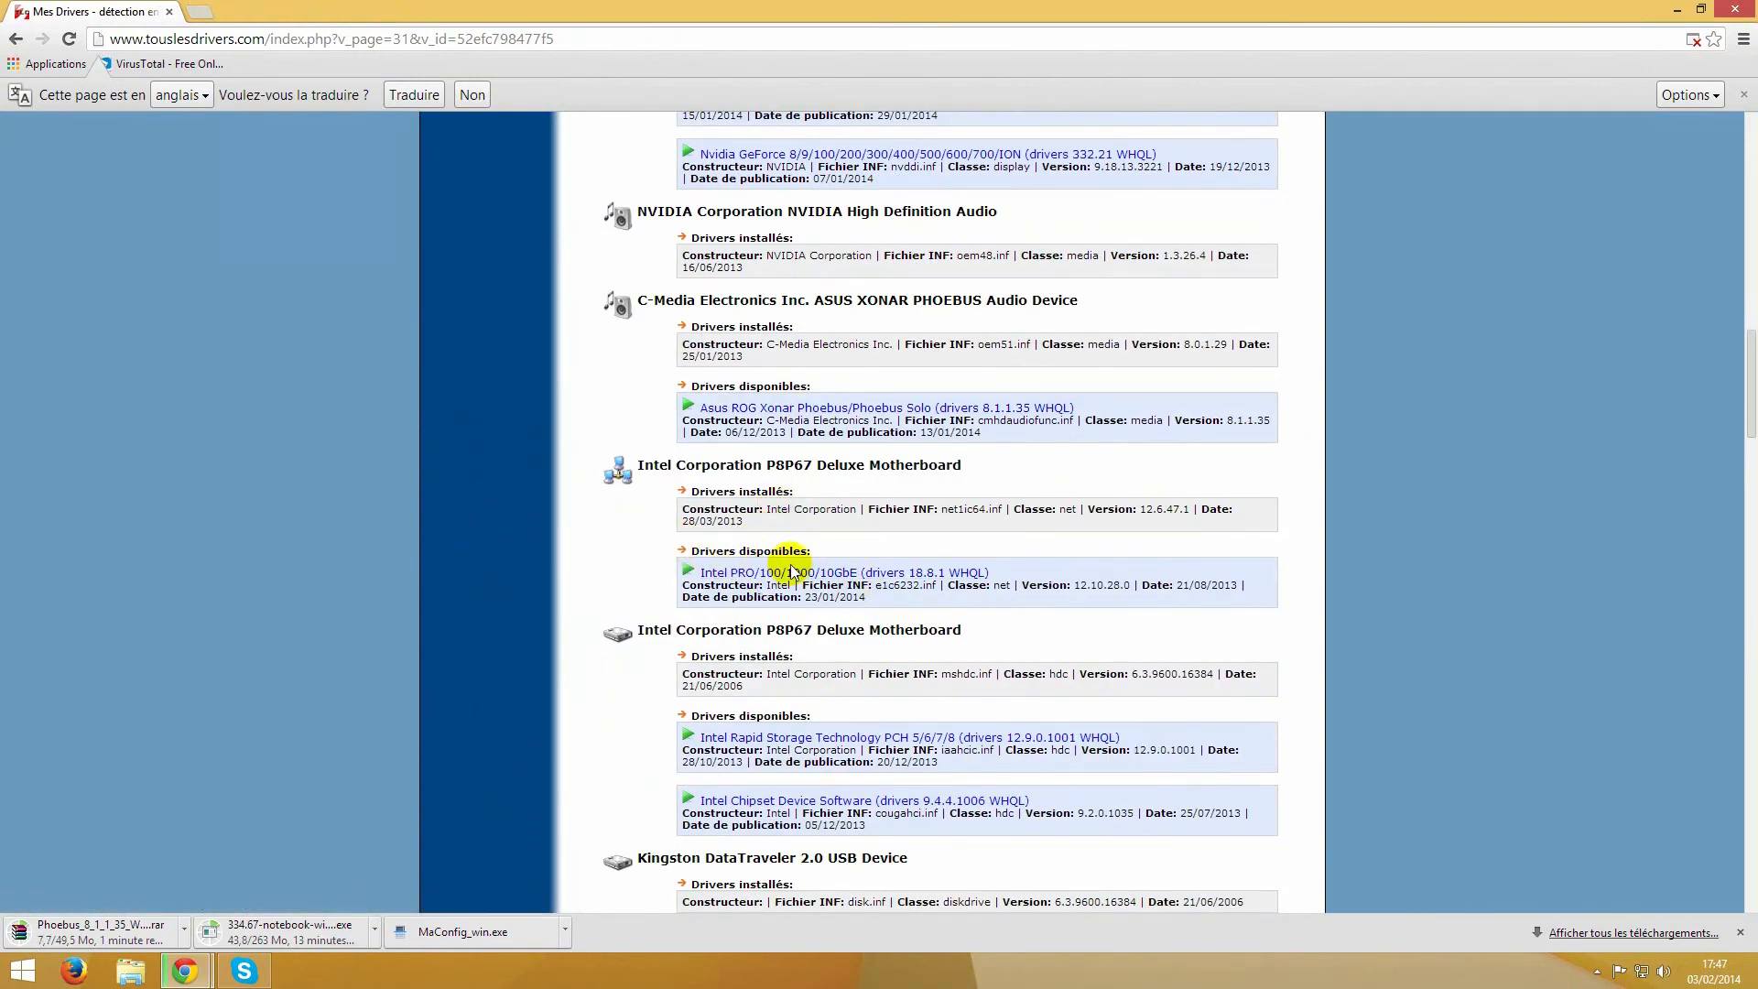
scroll(664, 612, down, 1)
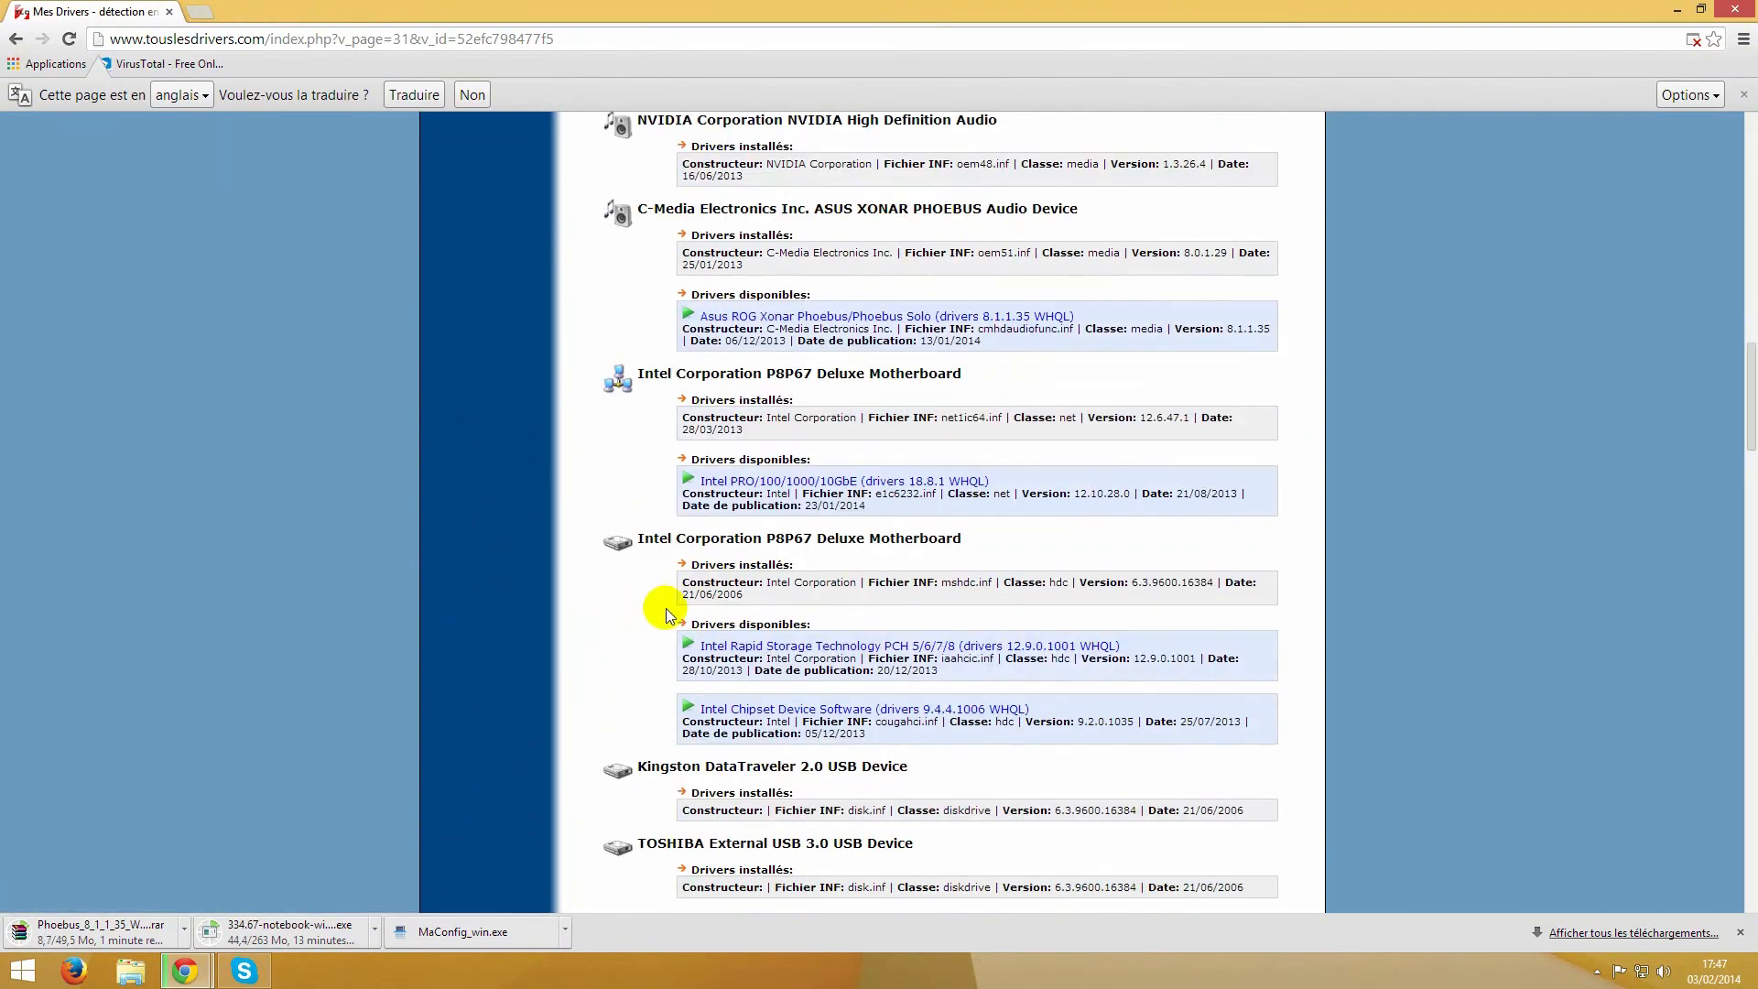
scroll(671, 649, down, 2)
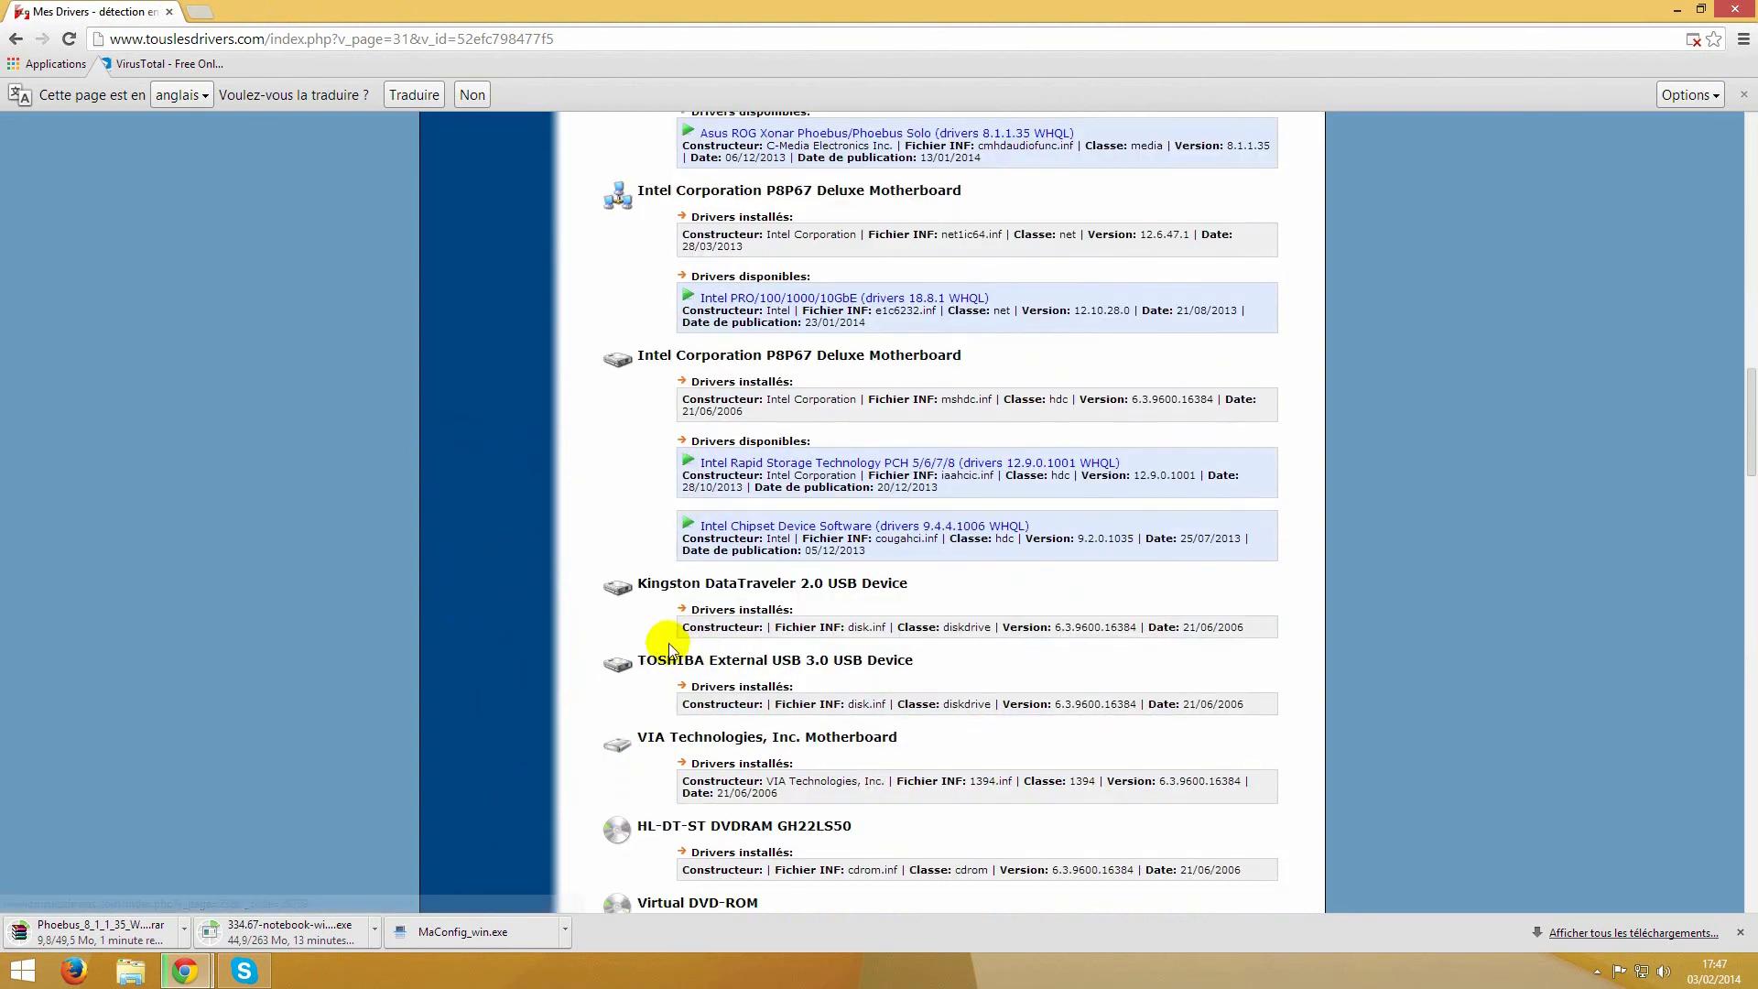
scroll(672, 648, down, 13)
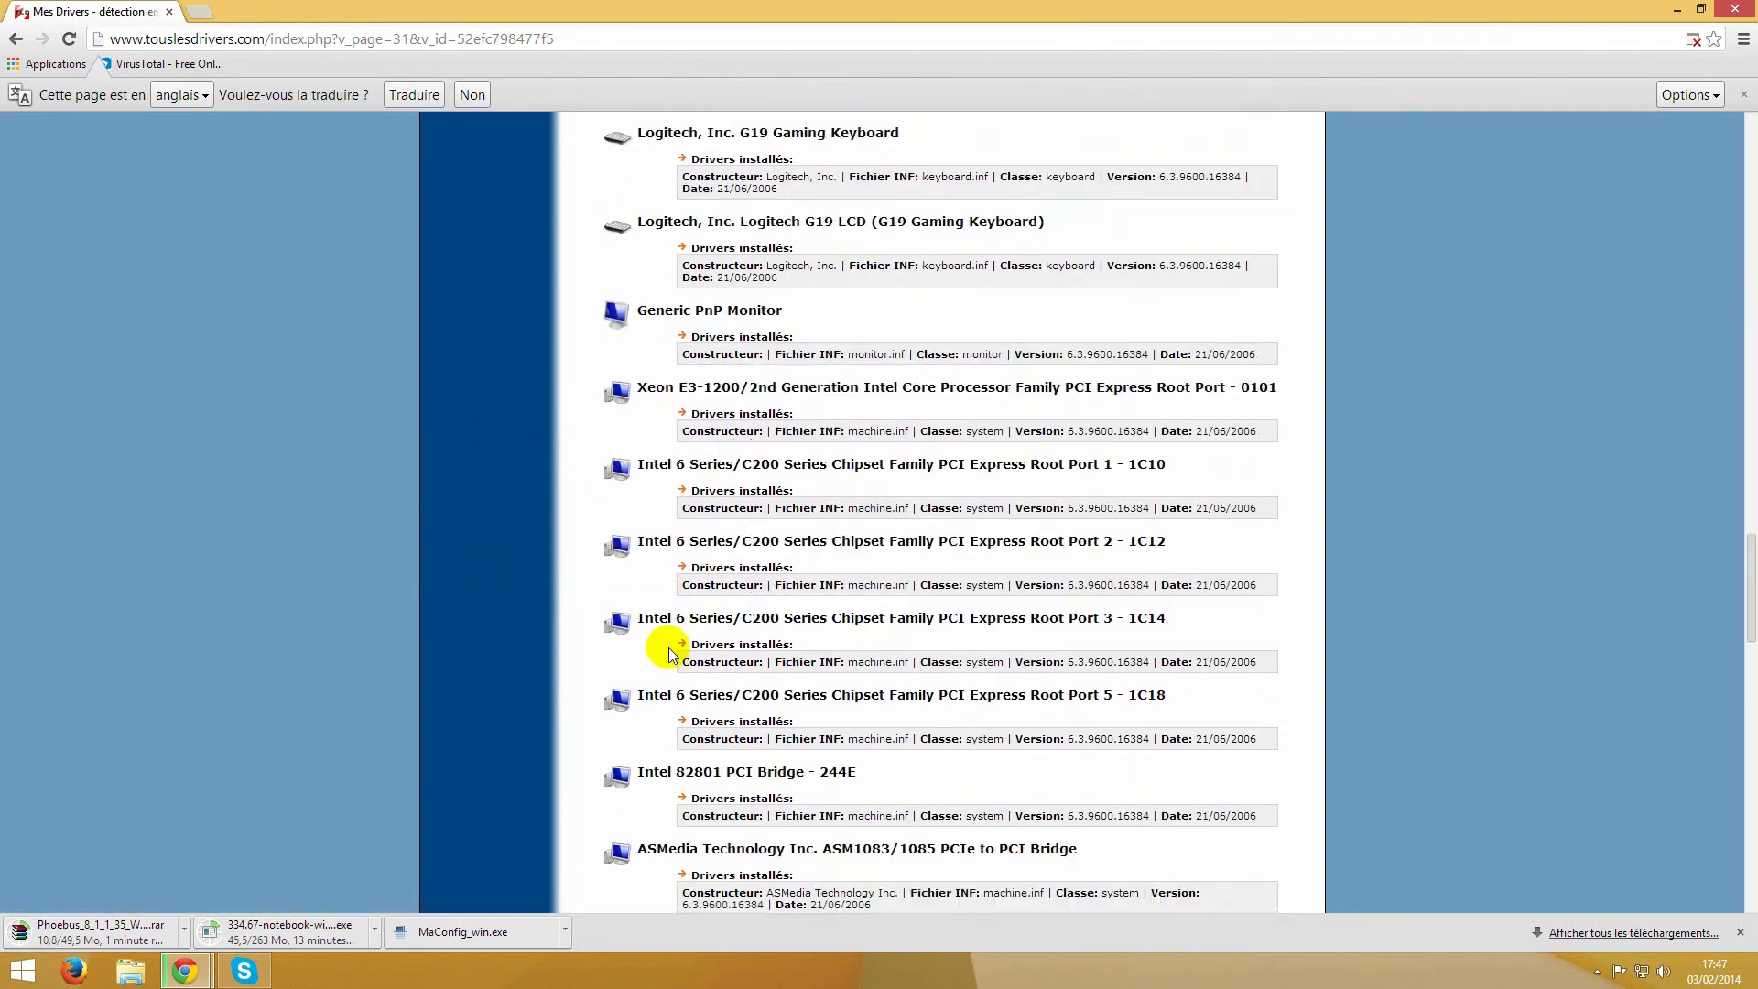
scroll(671, 650, down, 2)
scroll(659, 342, up, 5)
scroll(661, 357, down, 11)
scroll(659, 355, up, 15)
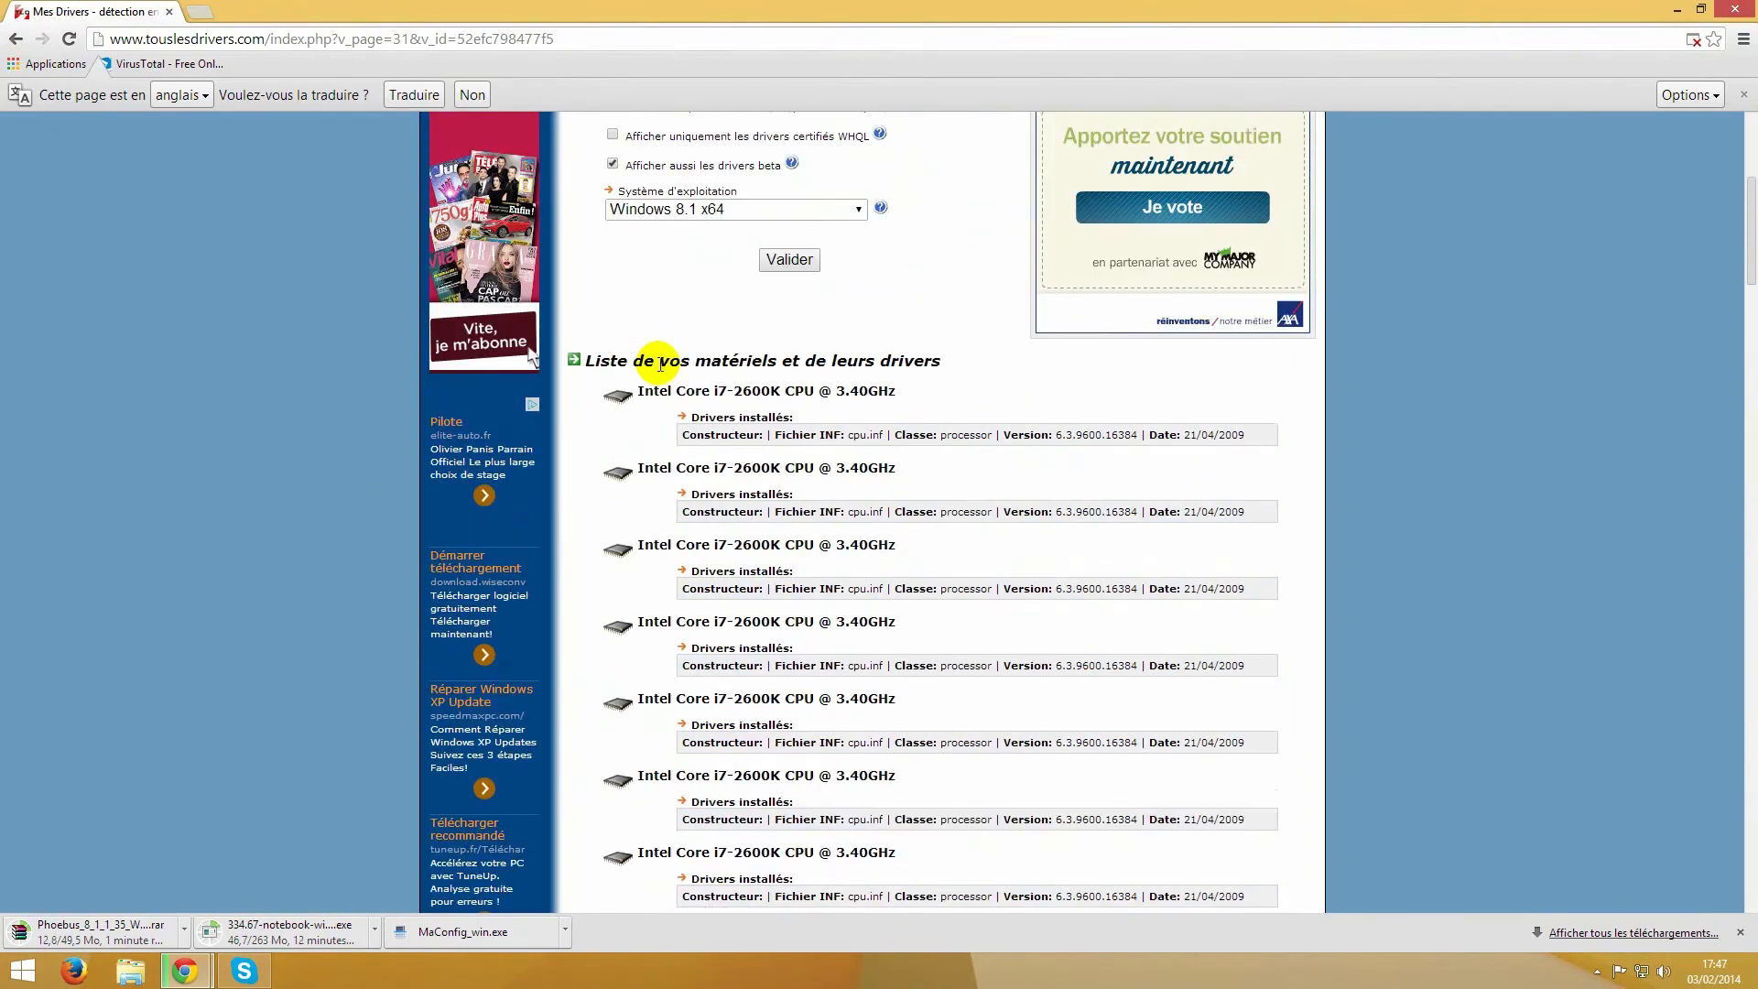
scroll(659, 364, up, 4)
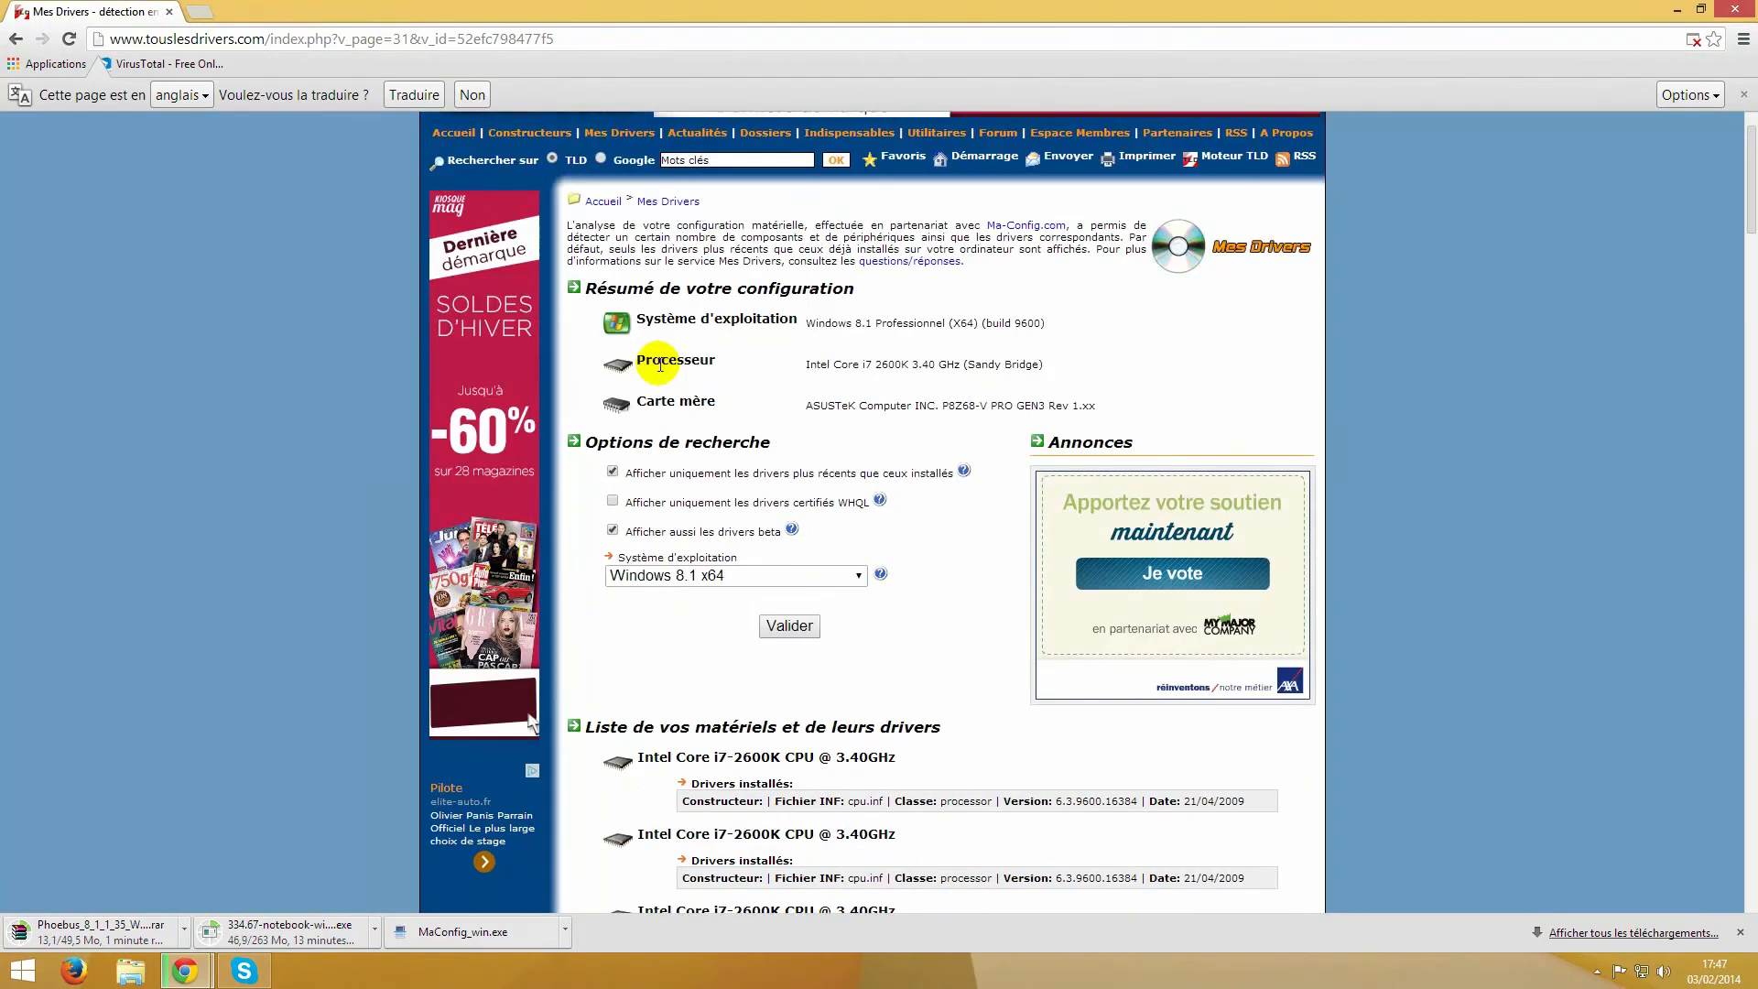
Minimize Chrome, open the drivers folder on the desktop, and close the leftover TousLesDrivers.com download window
click(1673, 10)
double_click(26, 327)
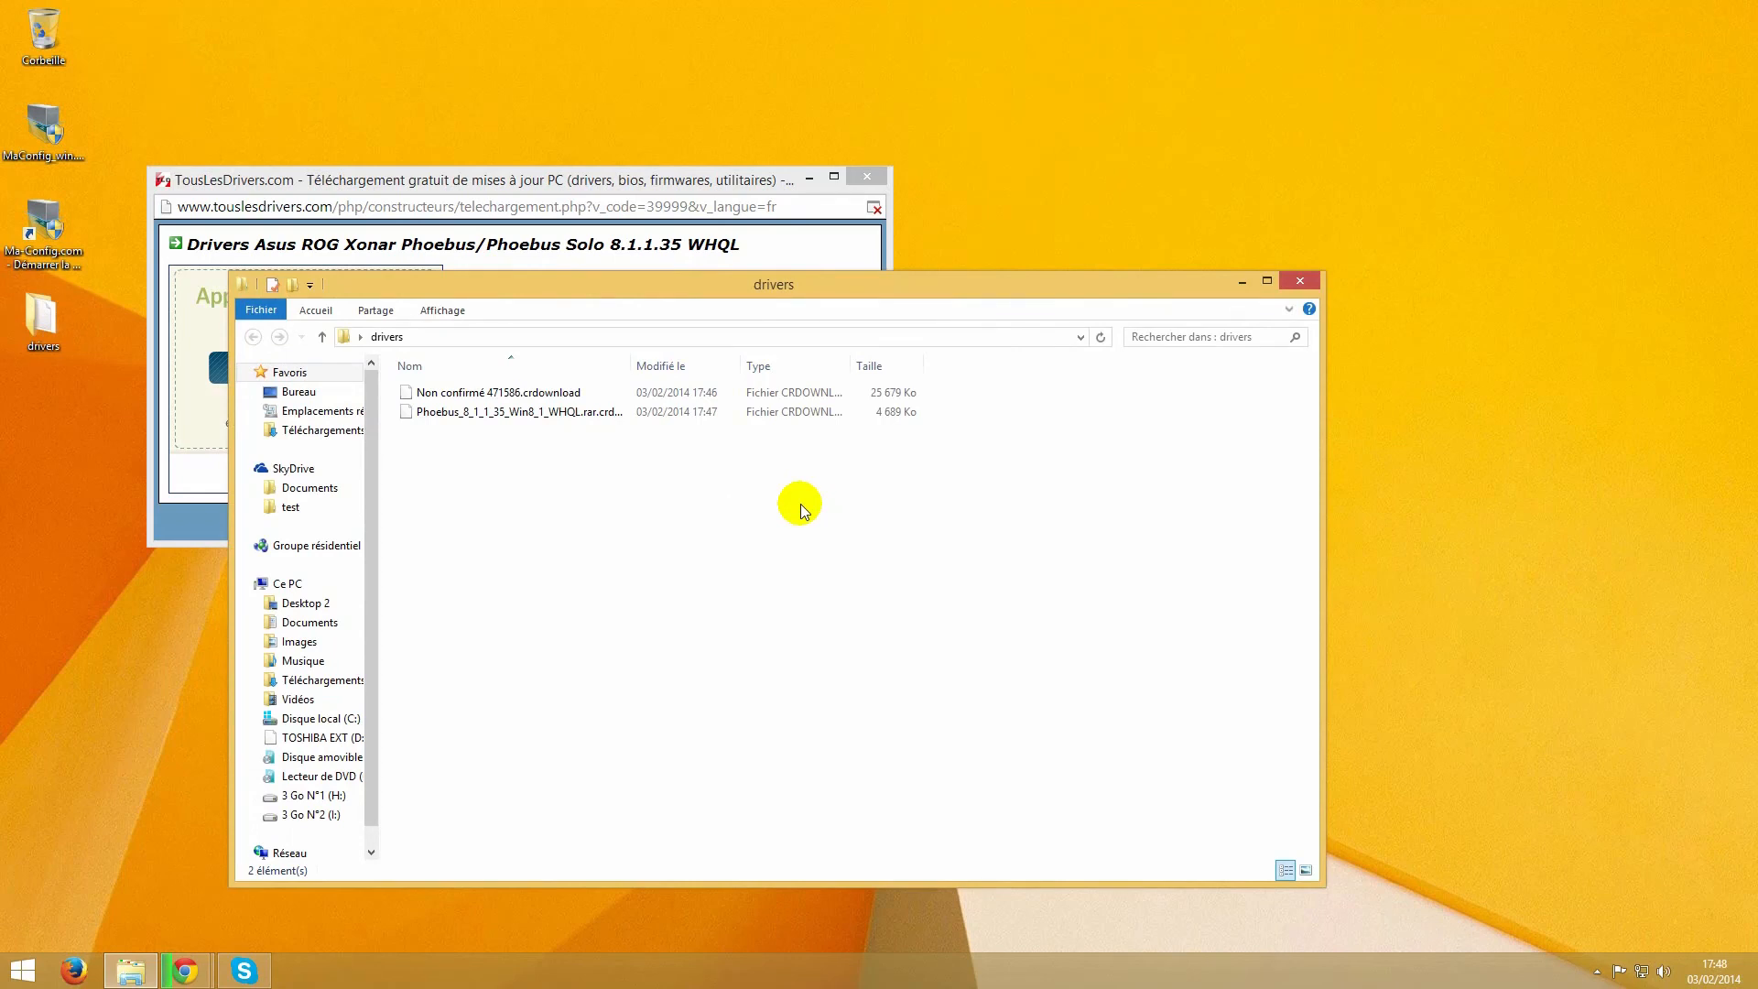
click(671, 181)
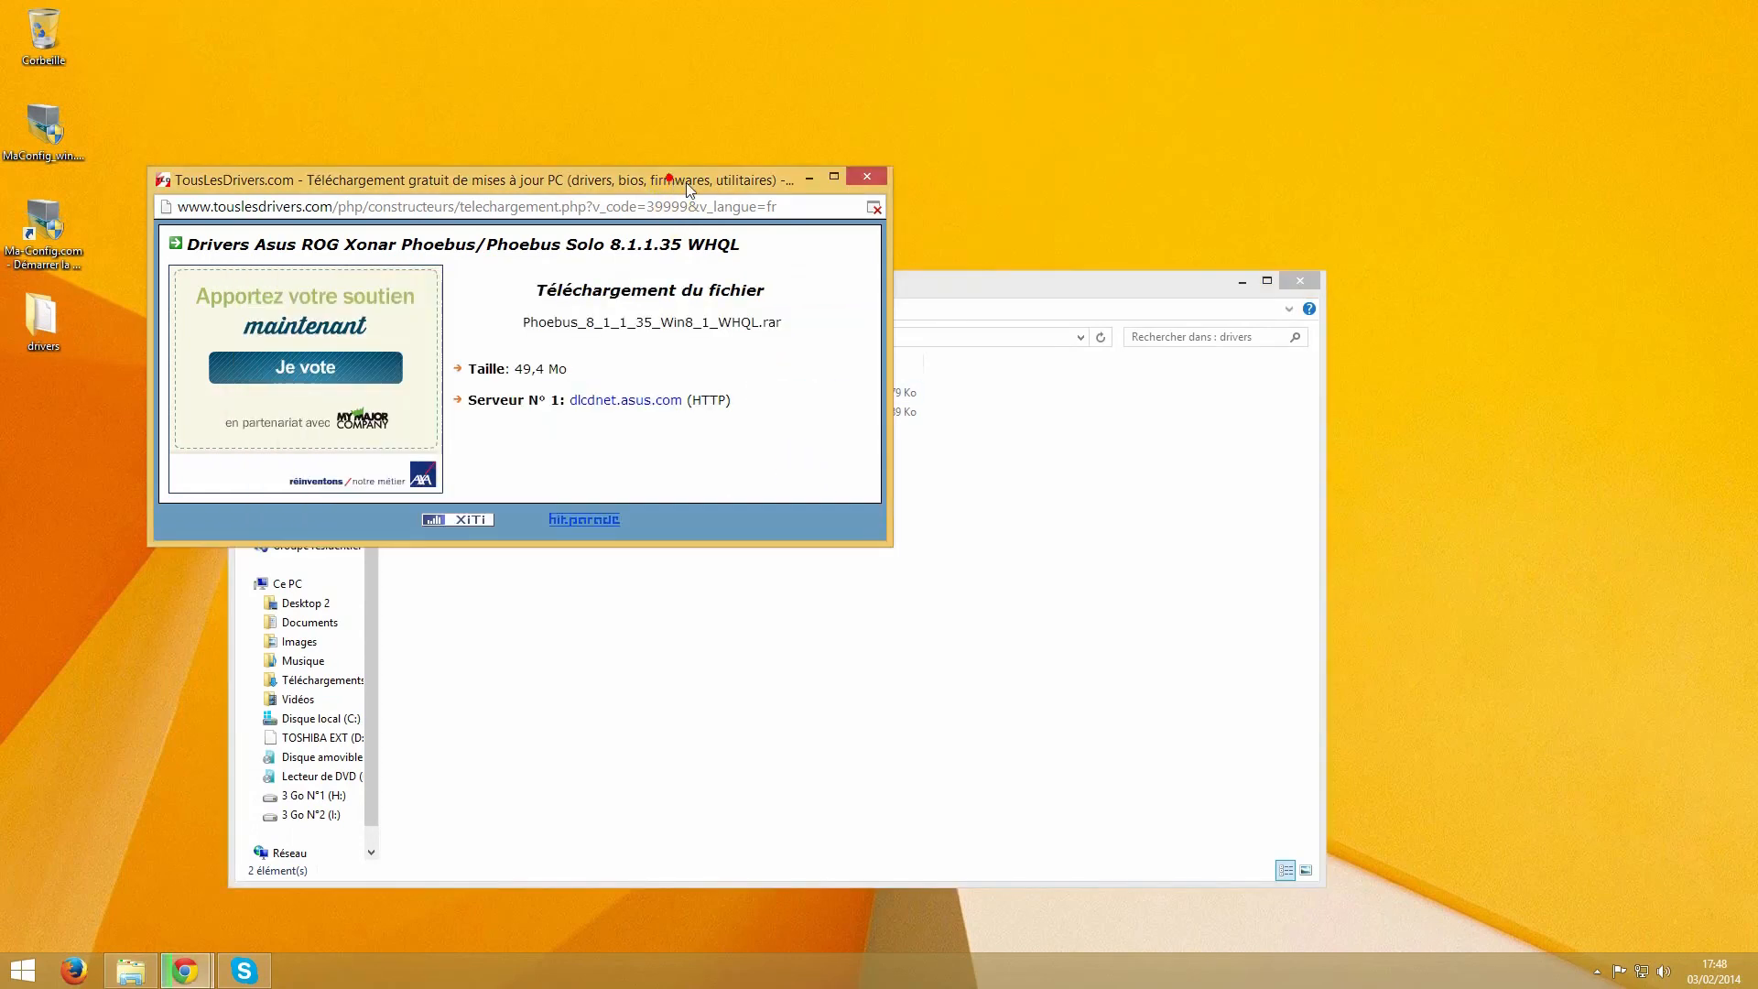
click(867, 178)
drag(656, 283, 678, 267)
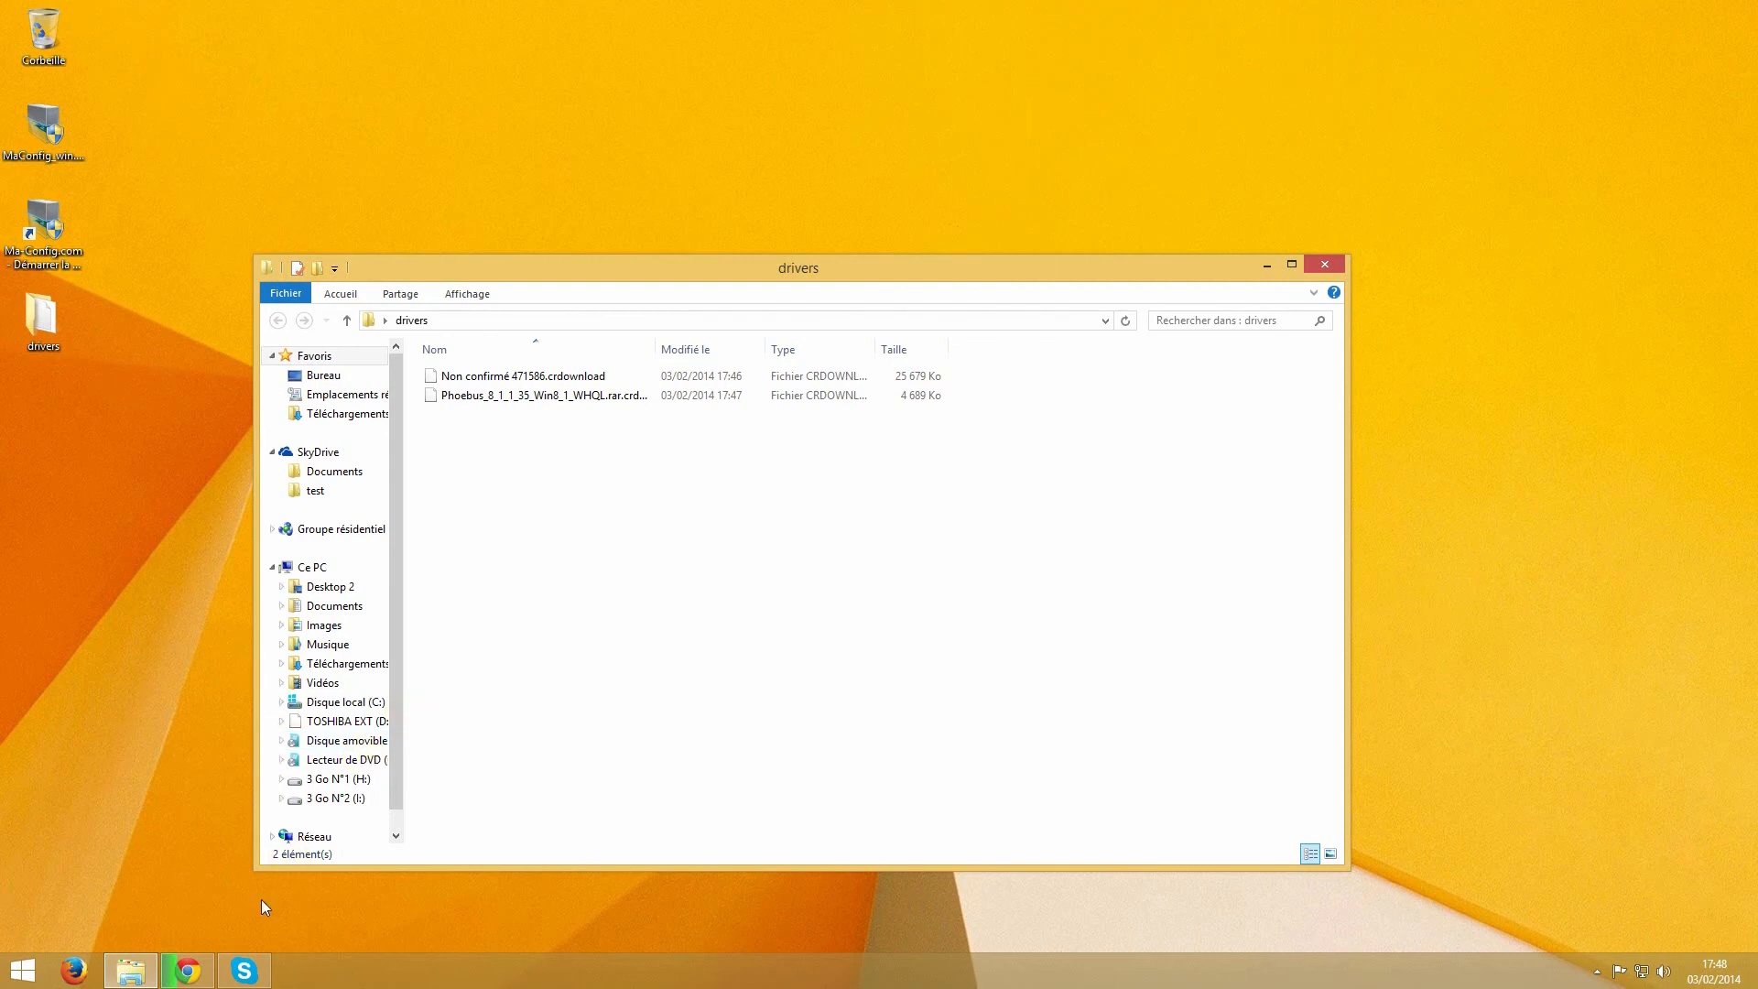
Return to Chrome and review the detected devices and their available drivers, ending at the configuration summary
click(187, 973)
click(187, 973)
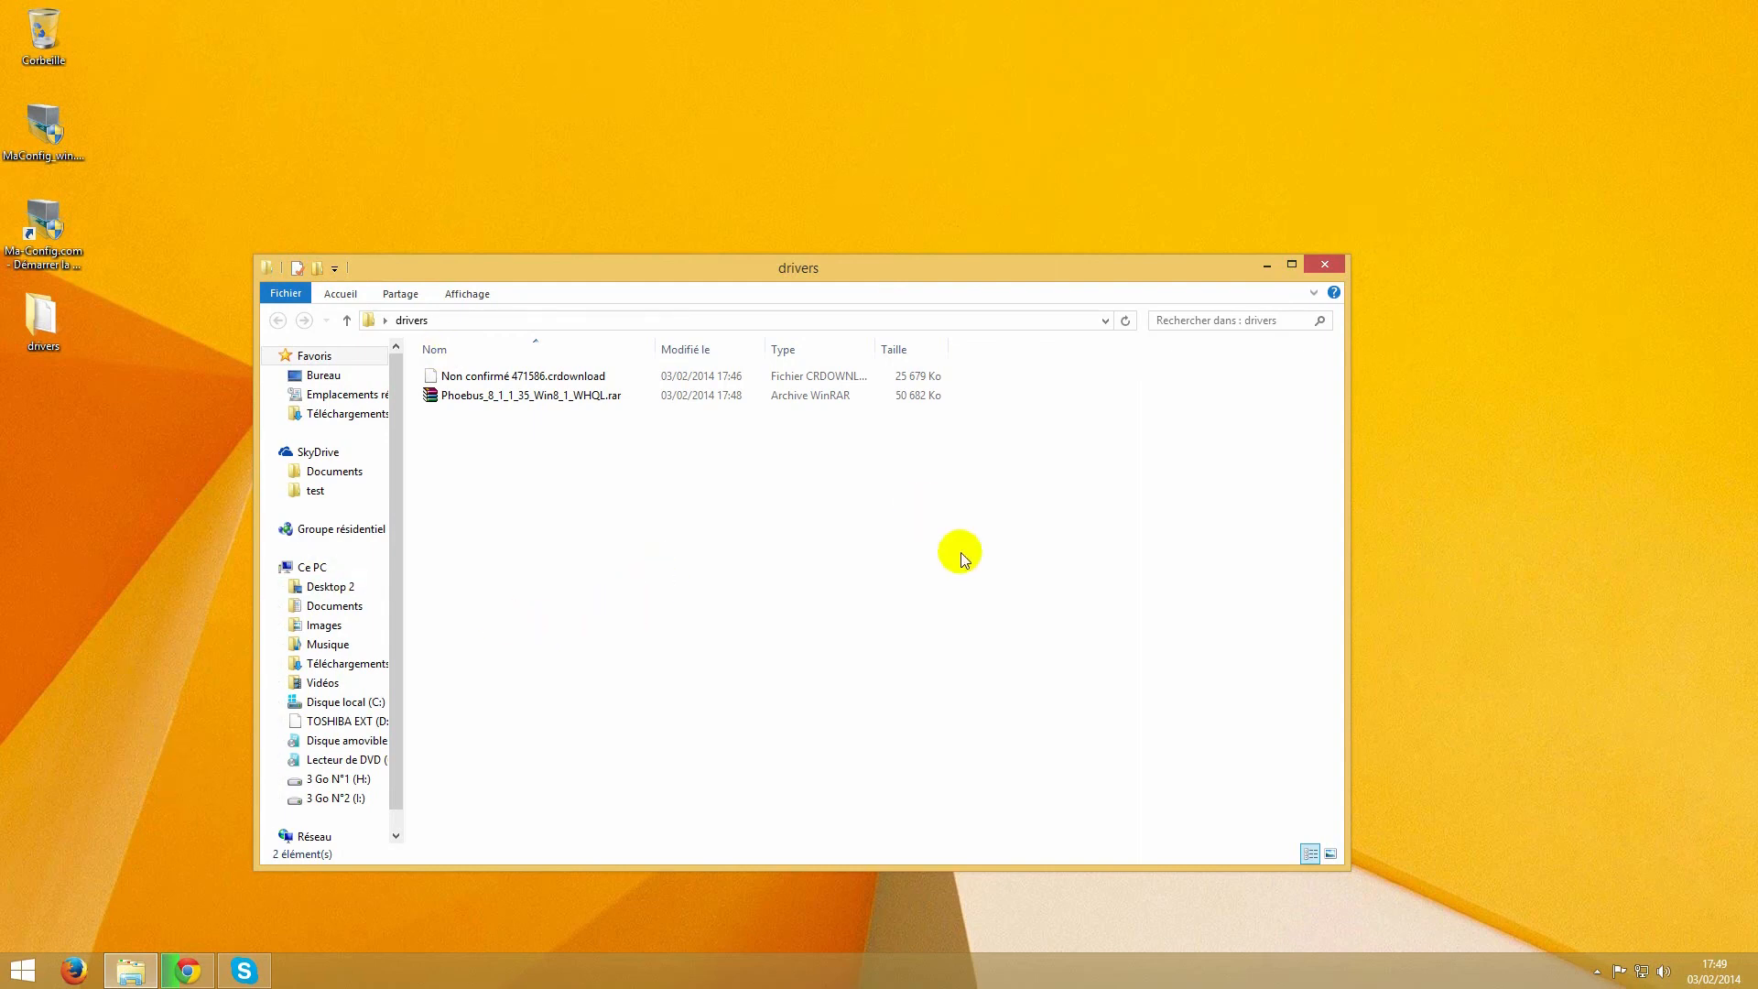
click(195, 971)
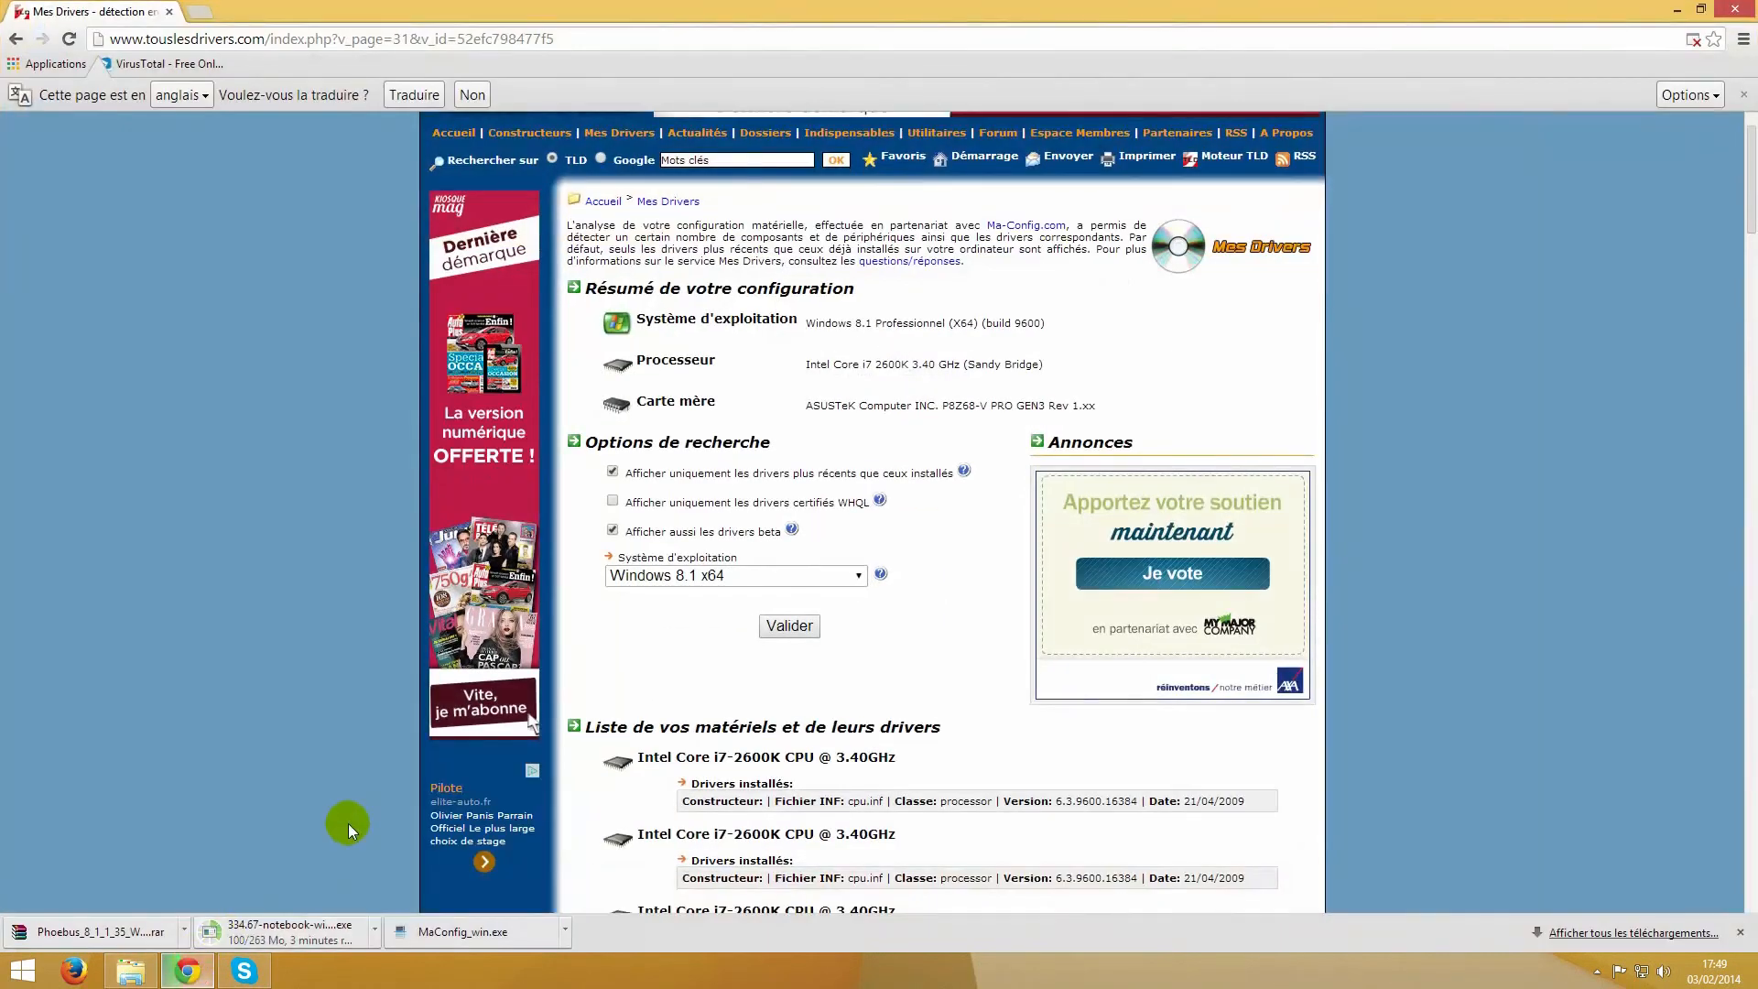
scroll(508, 435, down, 7)
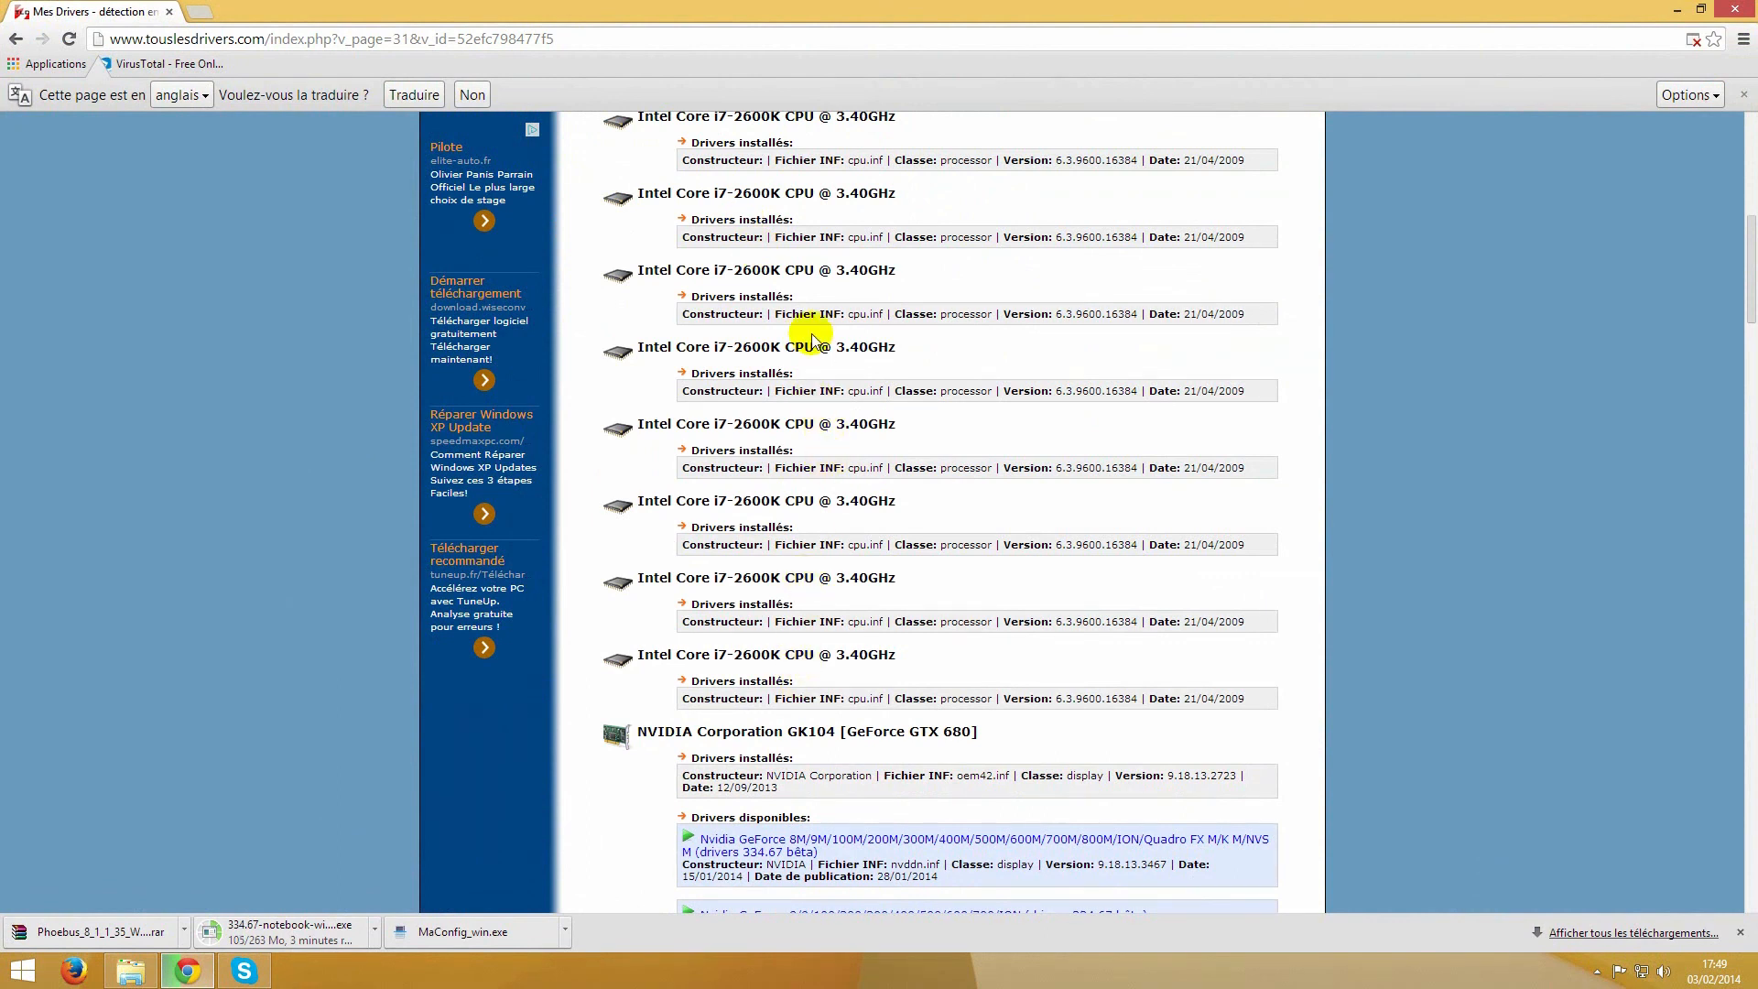
scroll(810, 337, down, 8)
scroll(812, 341, down, 6)
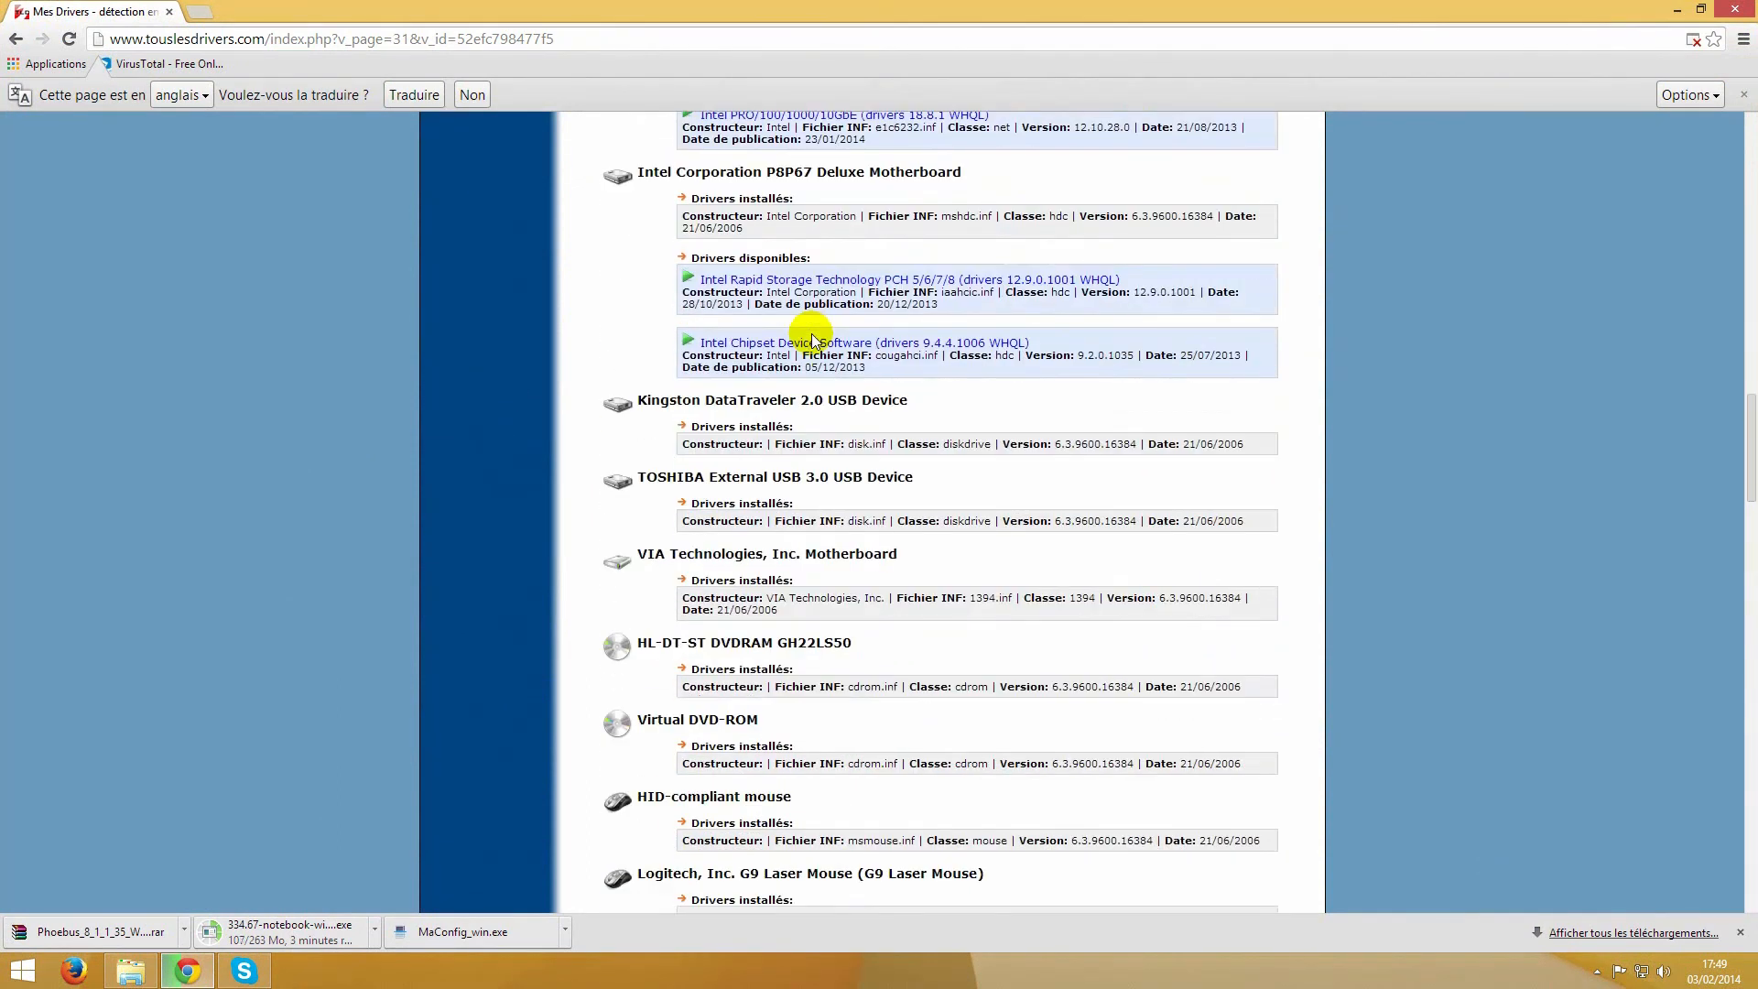
scroll(812, 341, up, 6)
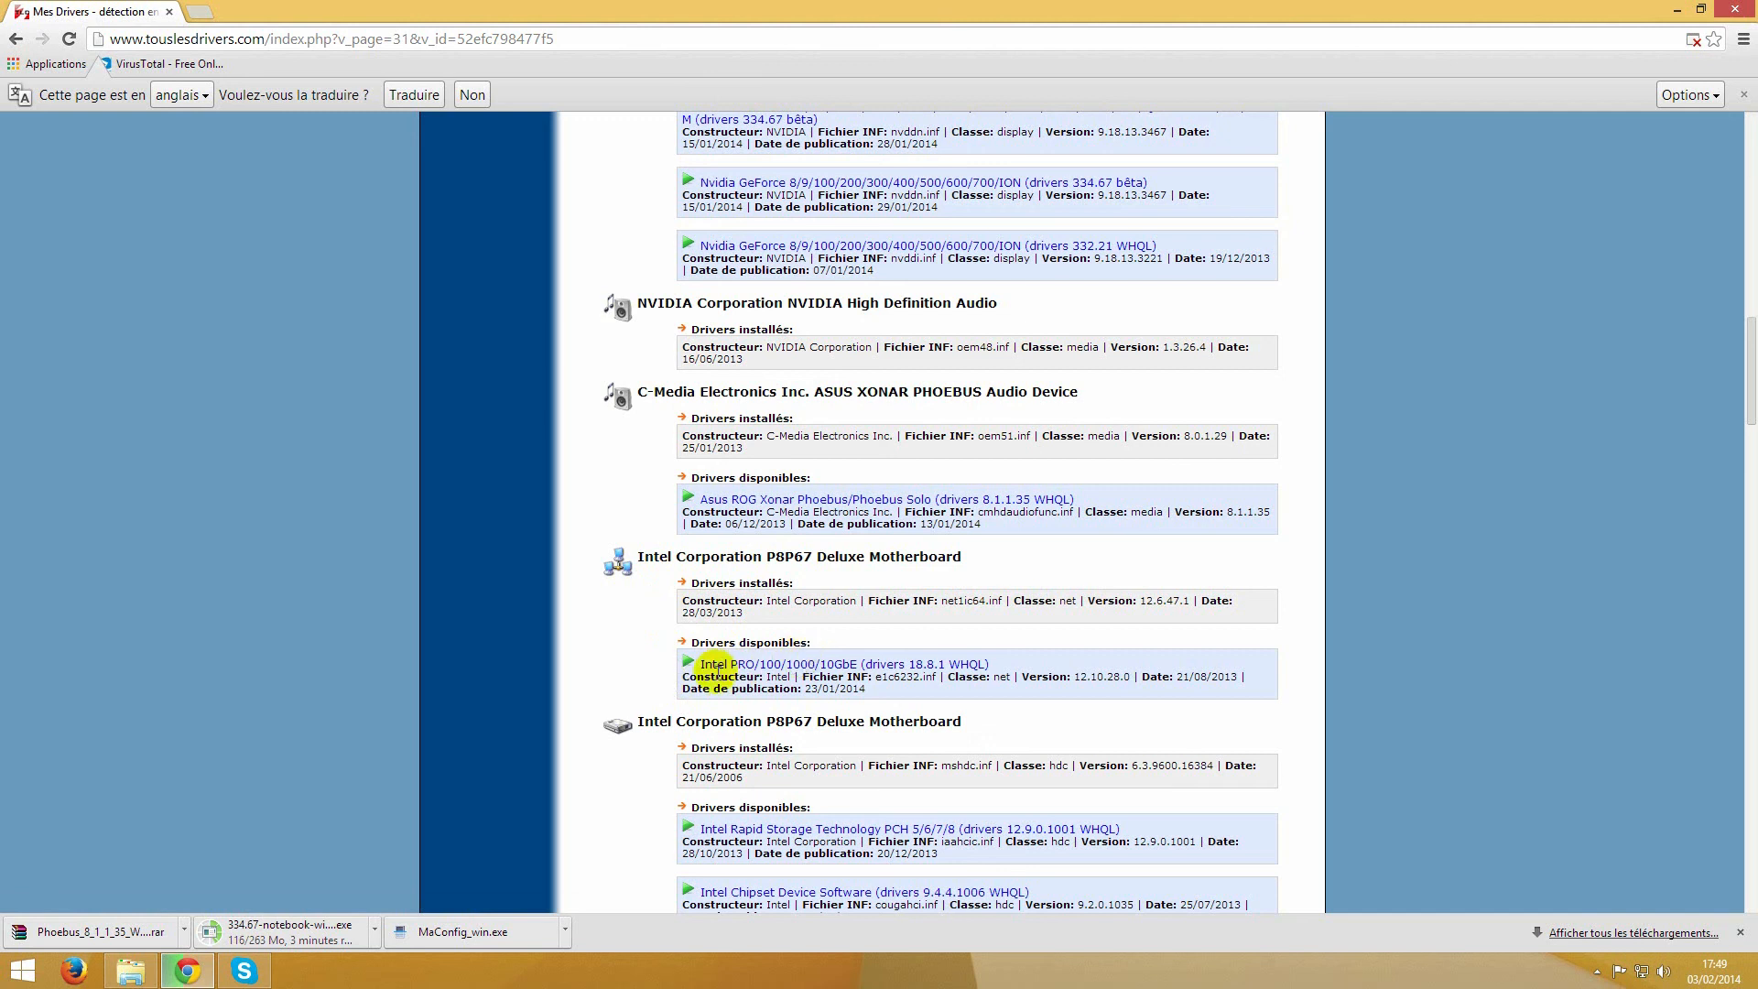
scroll(609, 650, up, 7)
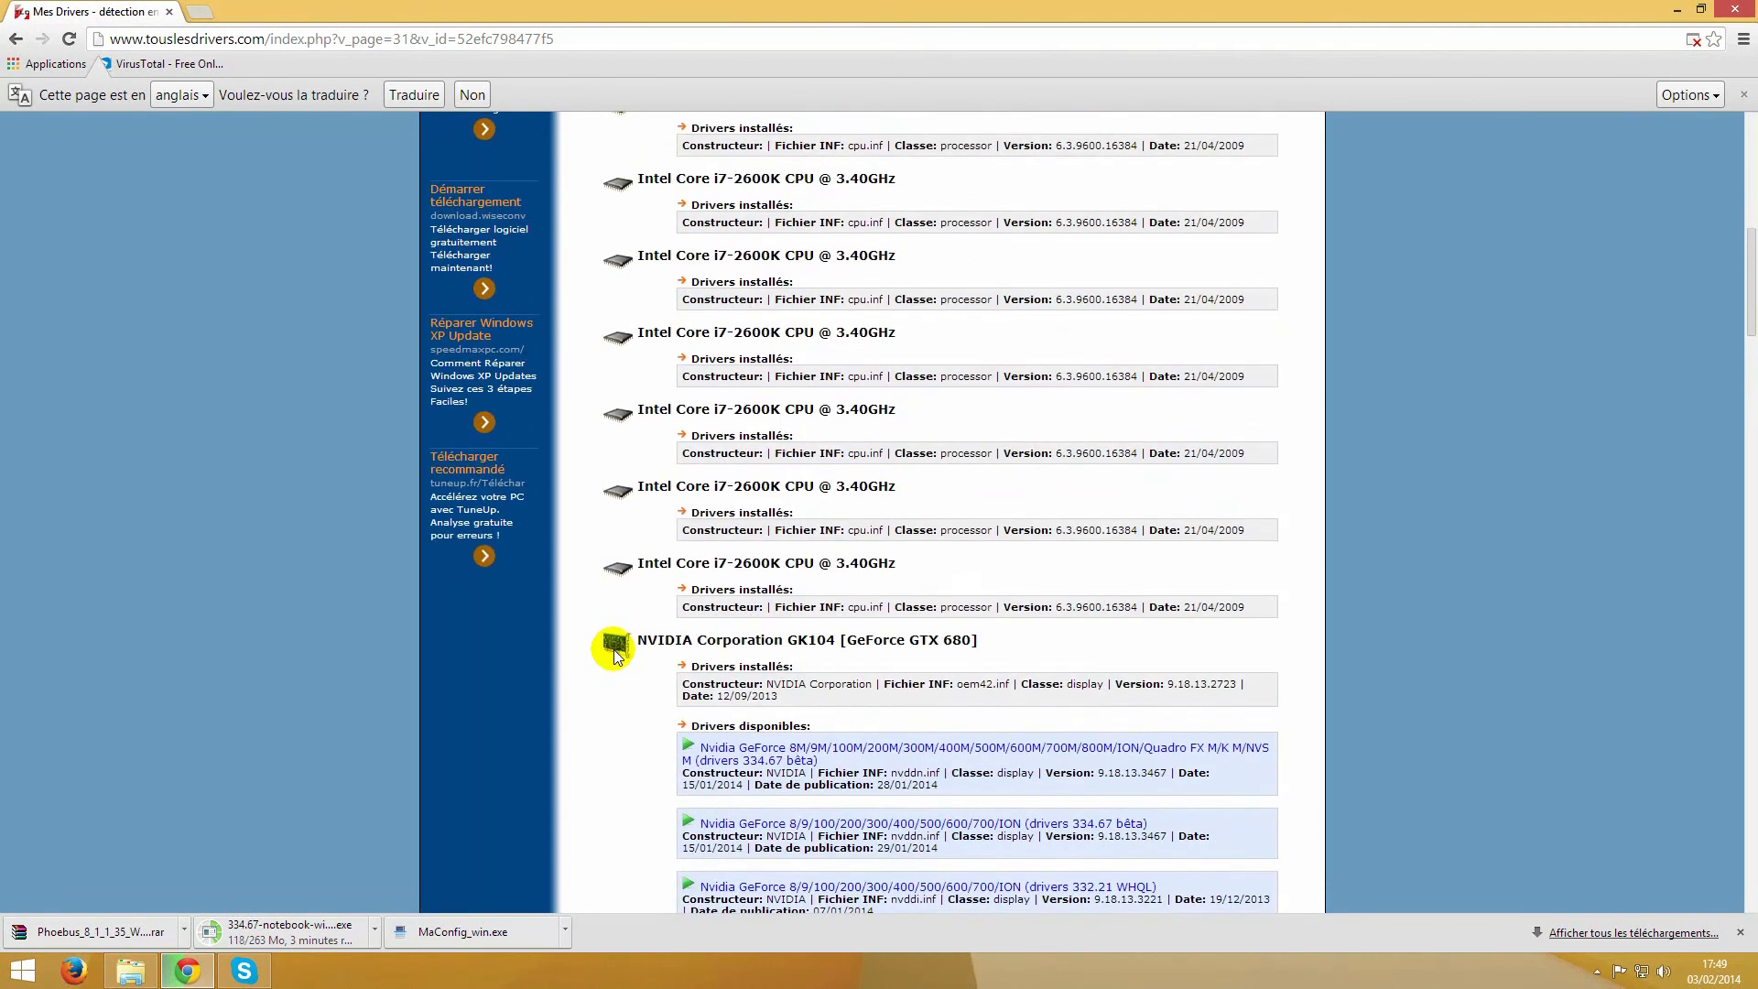
scroll(641, 508, up, 2)
scroll(652, 494, up, 7)
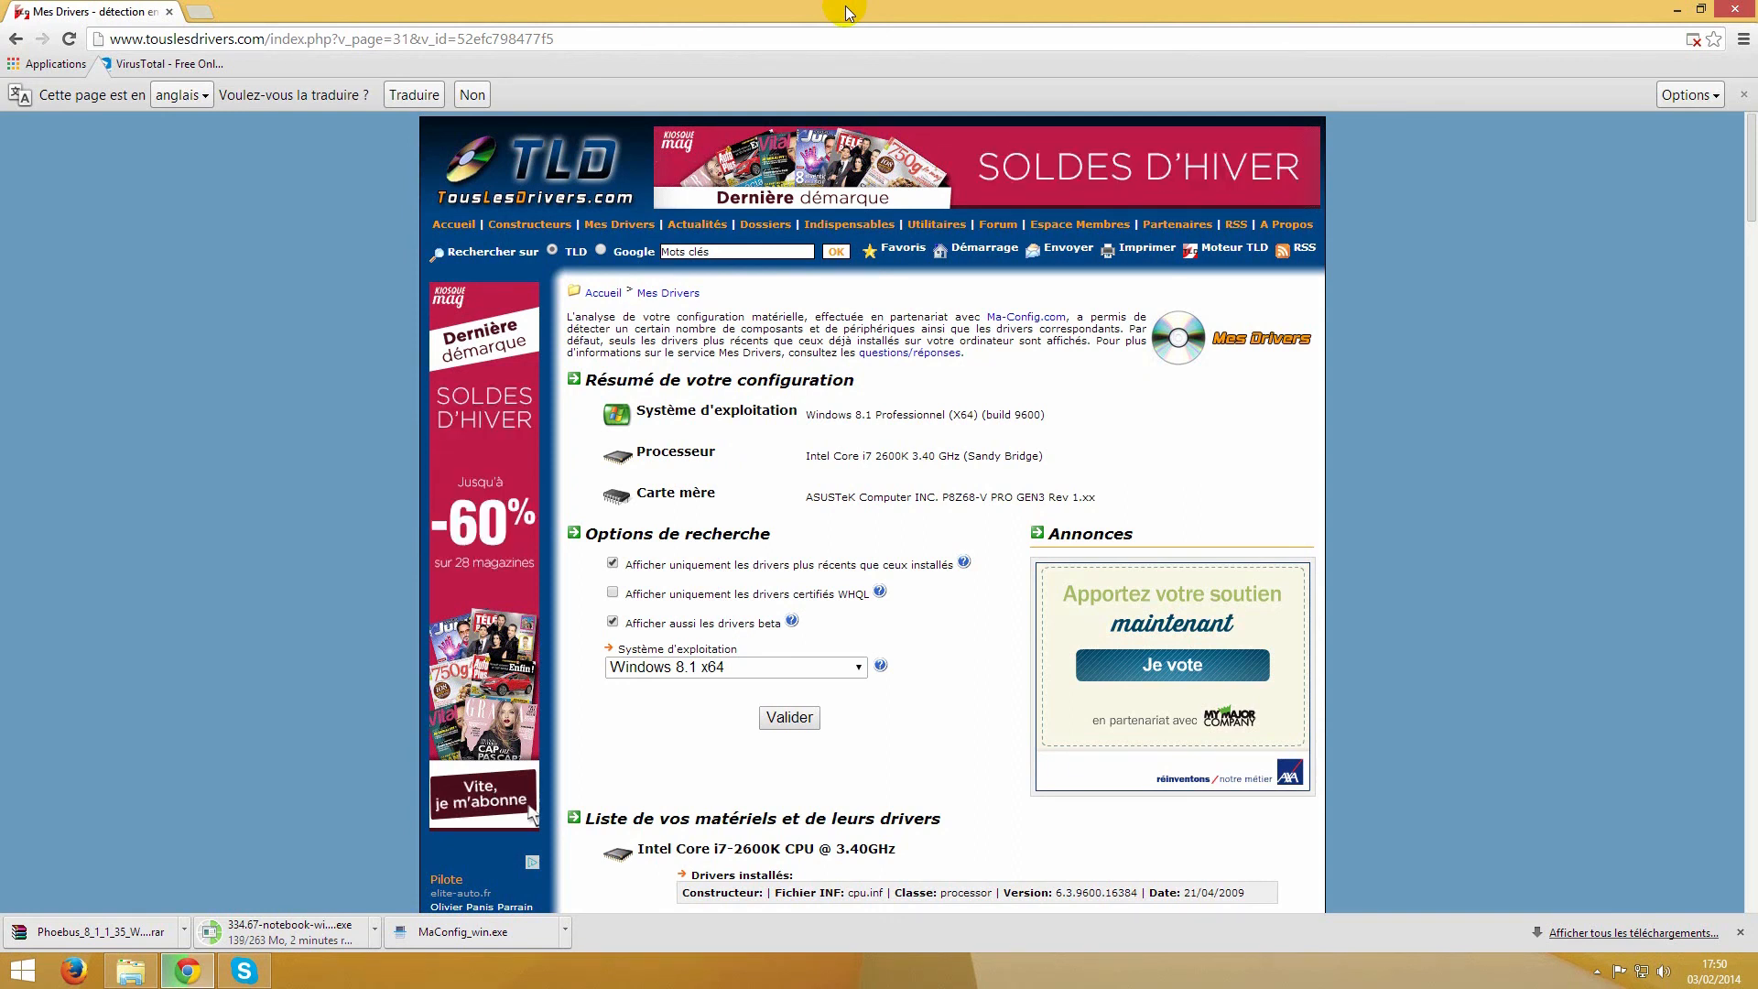
mouse_move(1749, 9)
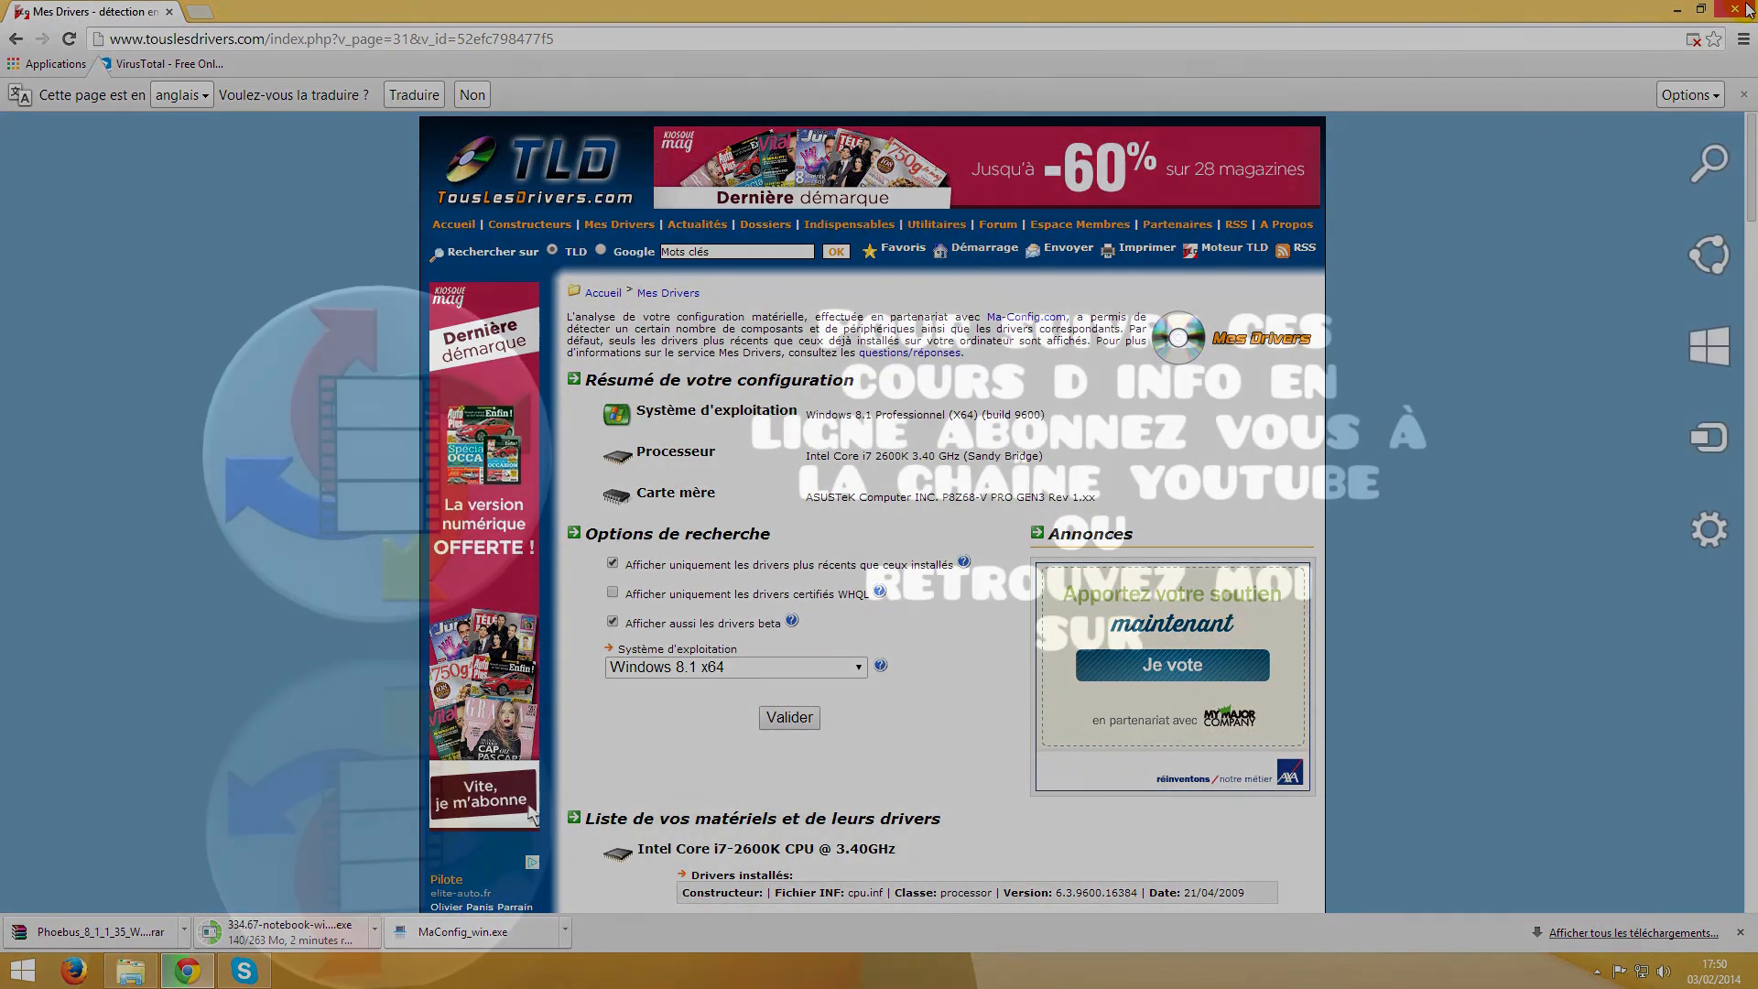